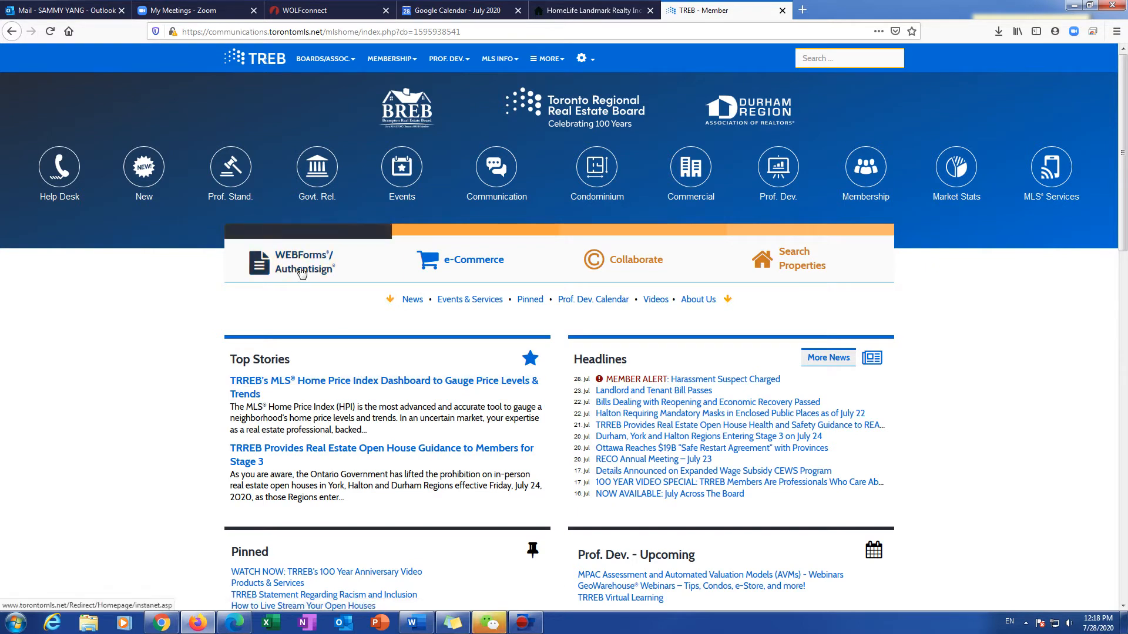
Step: Open WEBForms/Authentisign from the TREB member home page in a new tab
{"action": "left_click", "coordinate": [301, 272]}
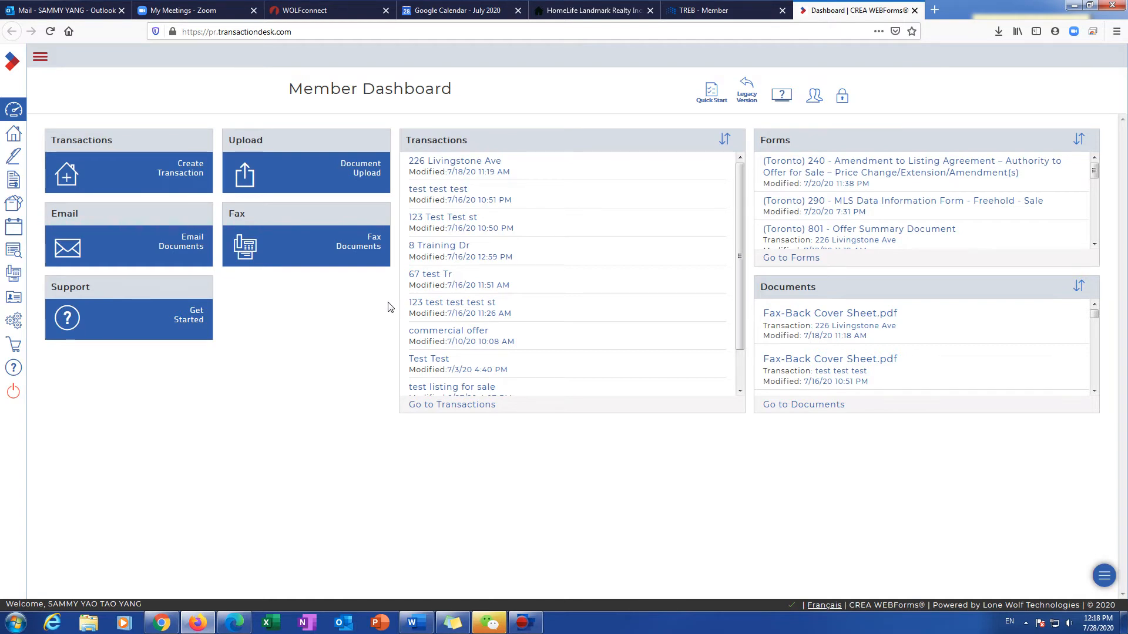
Step: Open the 8 Training Dr transaction and show its Forms list
{"action": "left_click", "coordinate": [440, 249]}
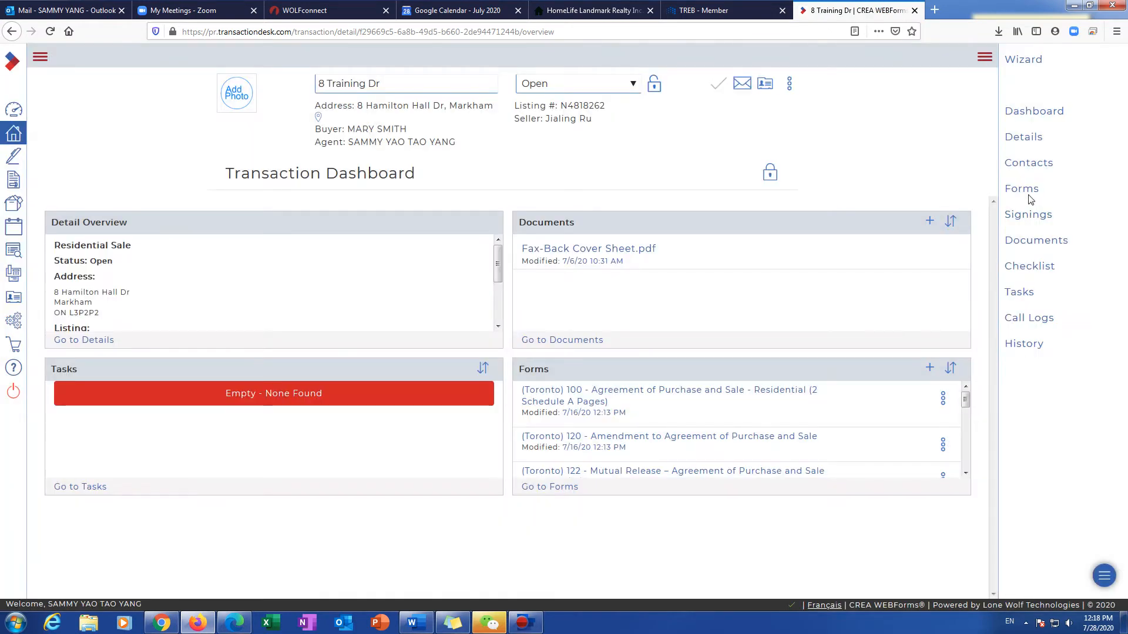
{"action": "left_click", "coordinate": [1025, 191]}
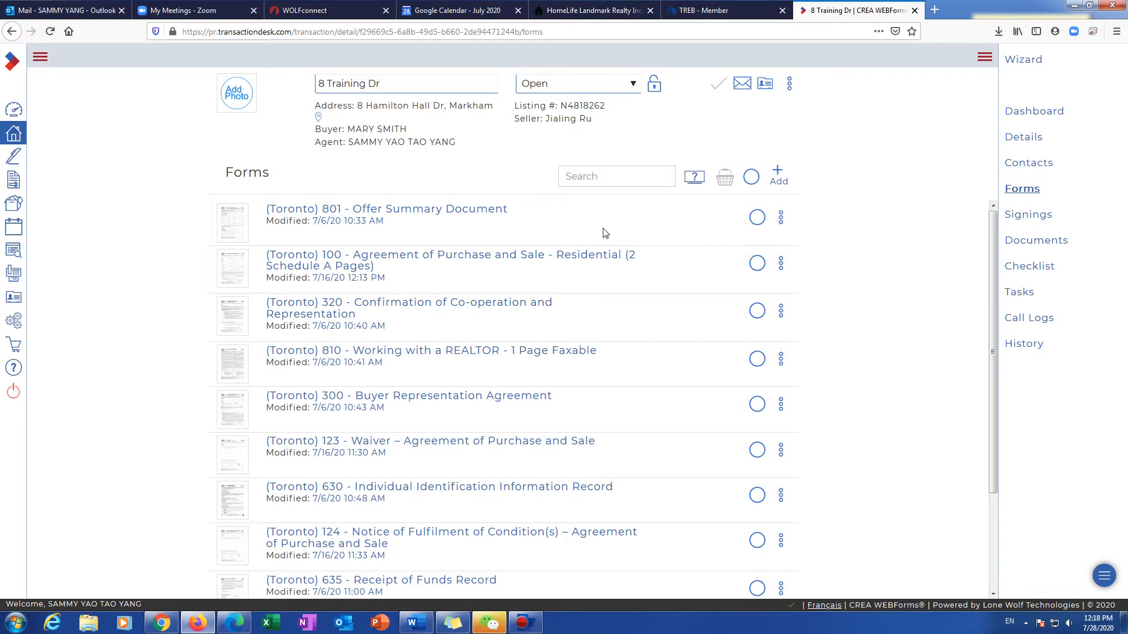
Step: Select forms 801, 100 and 320, add them to the basket, and send them to Authentisign
{"action": "left_click", "coordinate": [756, 220]}
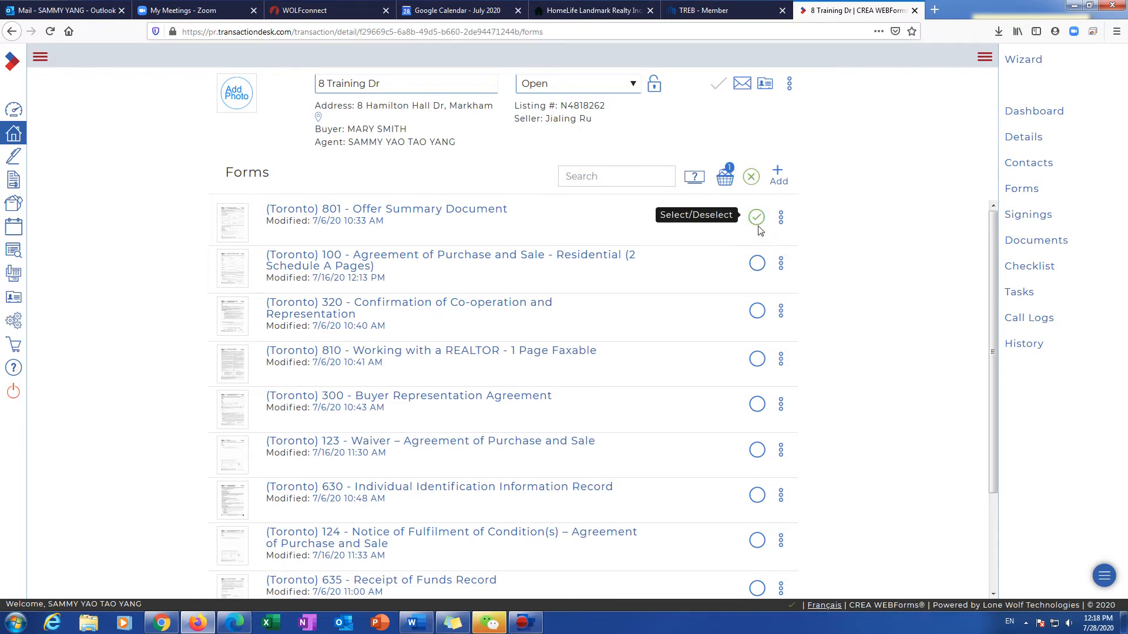
{"action": "left_click", "coordinate": [757, 263]}
{"action": "left_click", "coordinate": [757, 310]}
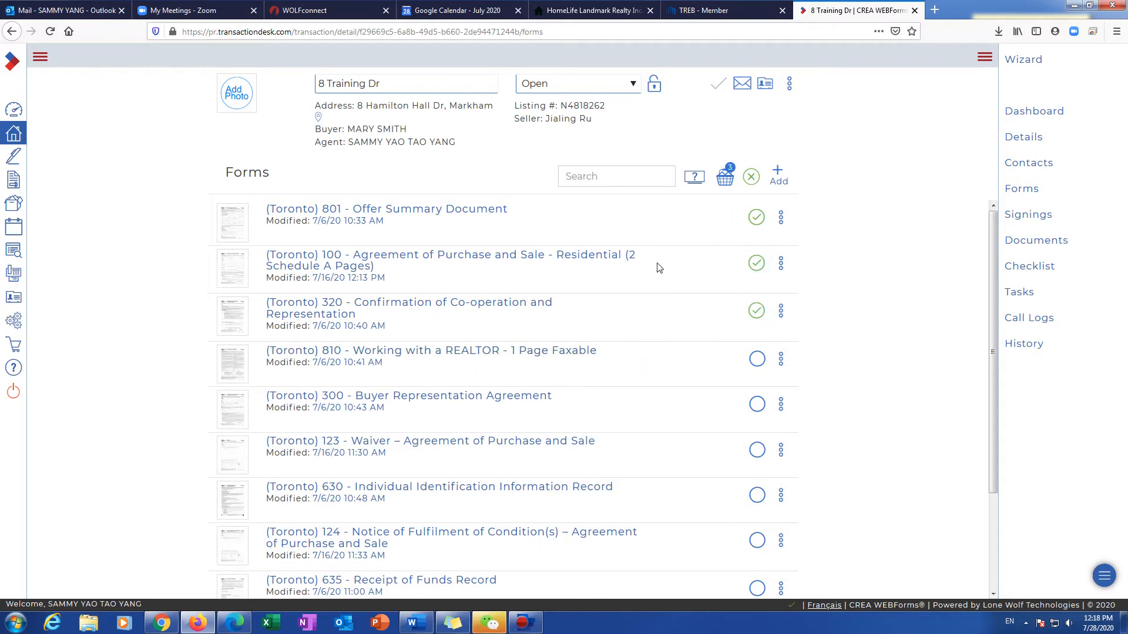
{"action": "left_click", "coordinate": [727, 179]}
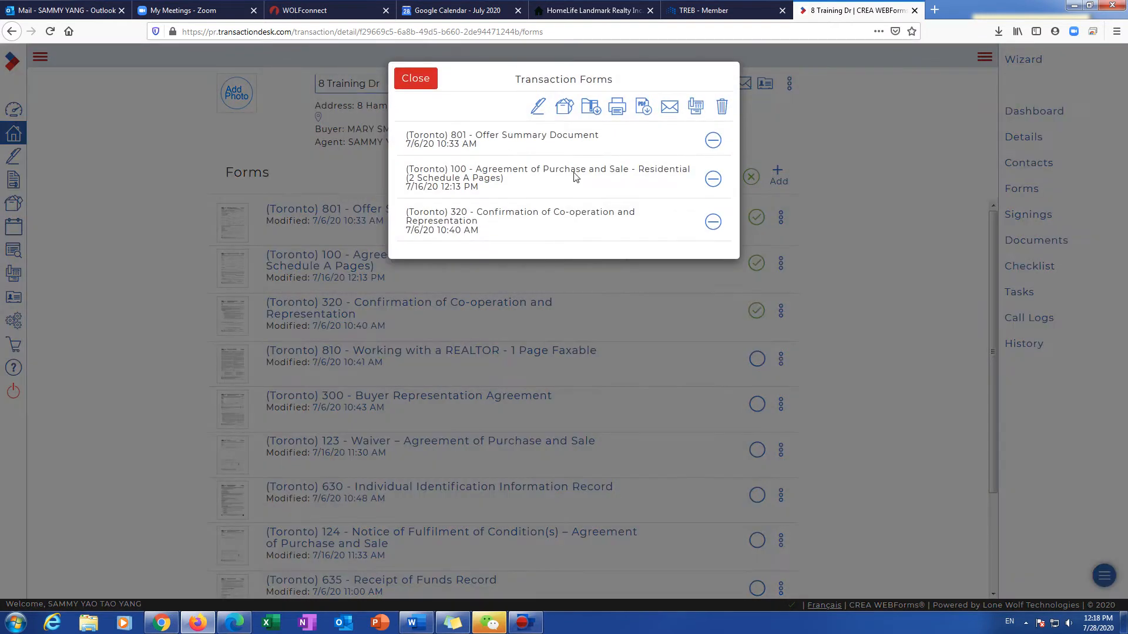
{"action": "left_click", "coordinate": [538, 107]}
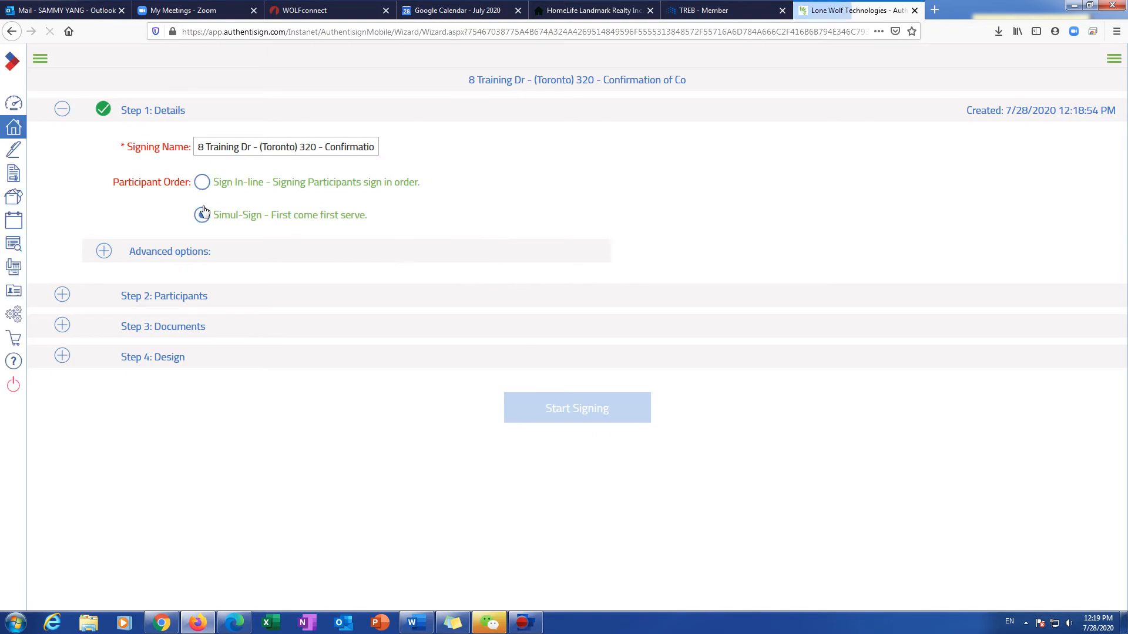
Step: Trim the signing name down to '8 Training Dr'
{"action": "left_click", "coordinate": [202, 214]}
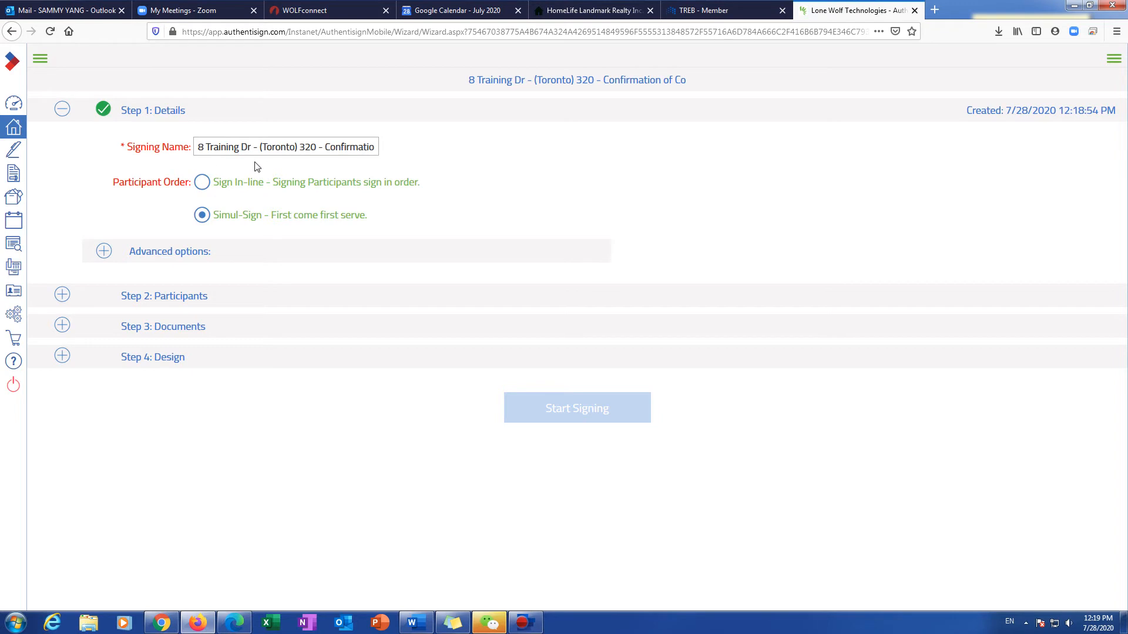
{"action": "left_click_drag", "start_coordinate": [254, 151], "coordinate": [421, 155]}
{"action": "key", "text": "BackSpace"}
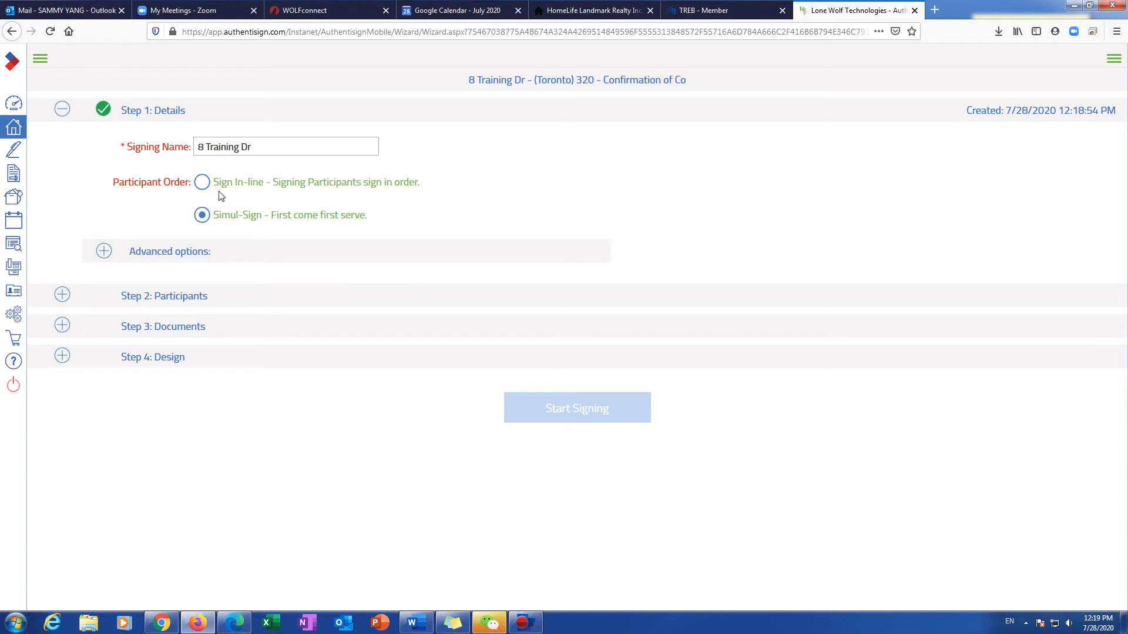
Step: Try Sign In-line order, then switch back to first-come Simul-Sign order
{"action": "left_click", "coordinate": [201, 182]}
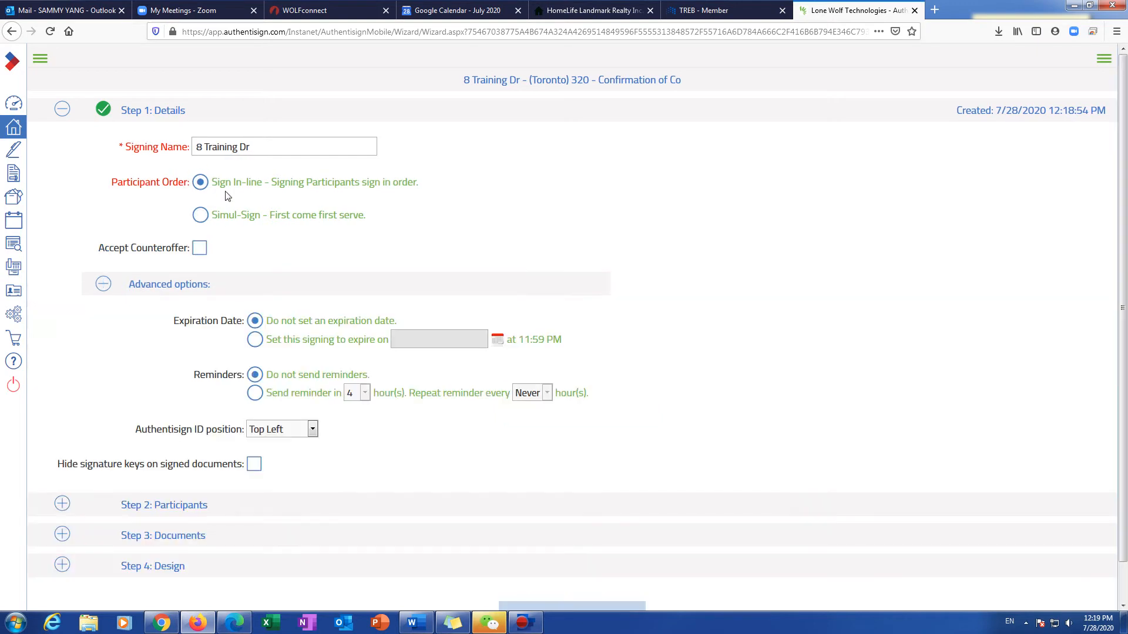
{"action": "left_click", "coordinate": [104, 285]}
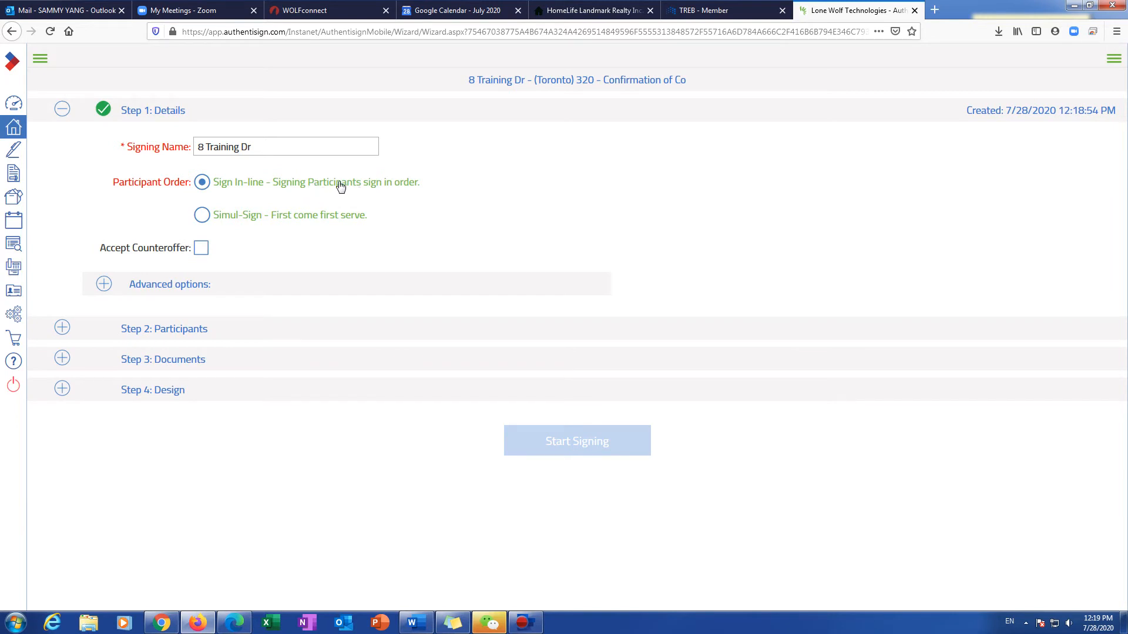
{"action": "left_click", "coordinate": [201, 215]}
{"action": "left_click", "coordinate": [97, 247]}
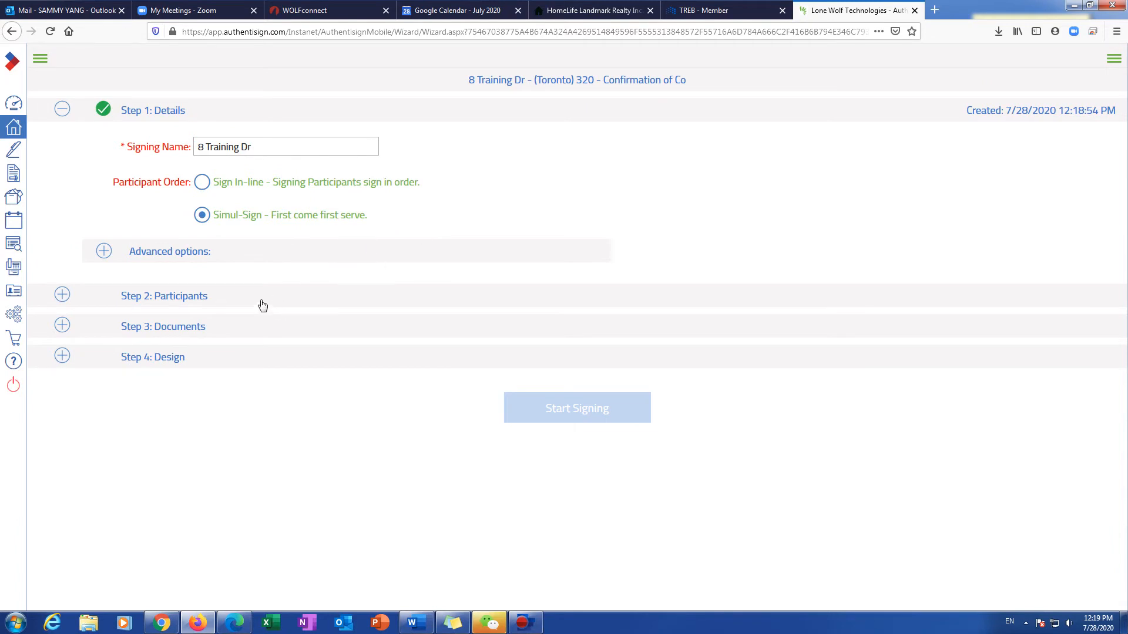
Step: Add both transaction buyers as Remote Signers in Step 2: Participants
{"action": "left_click", "coordinate": [183, 296]}
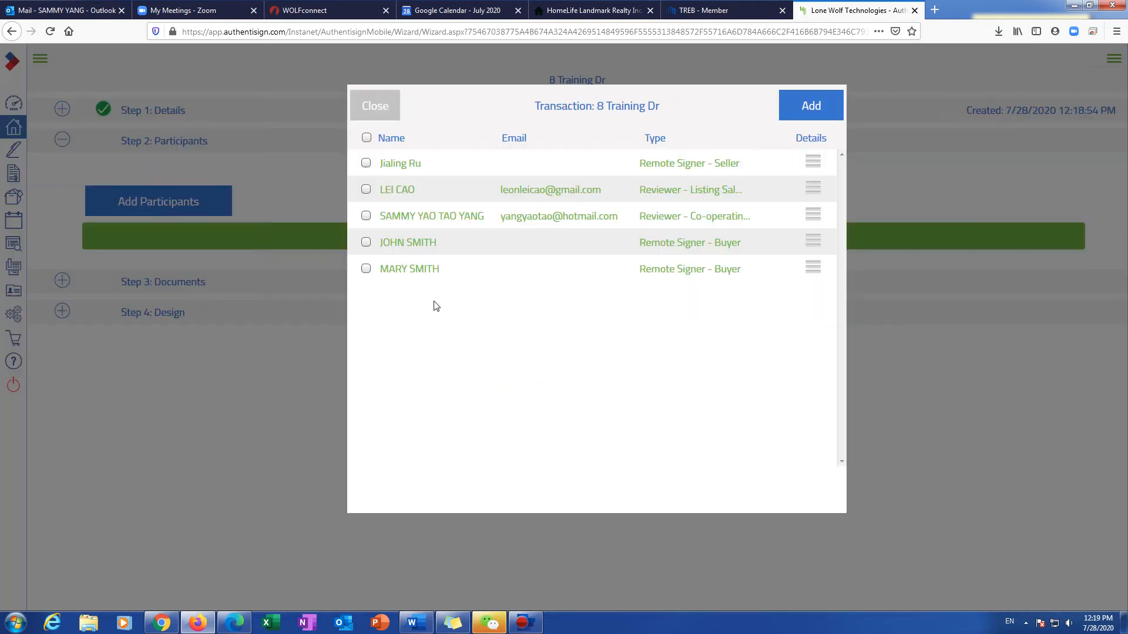
{"action": "left_click", "coordinate": [365, 242]}
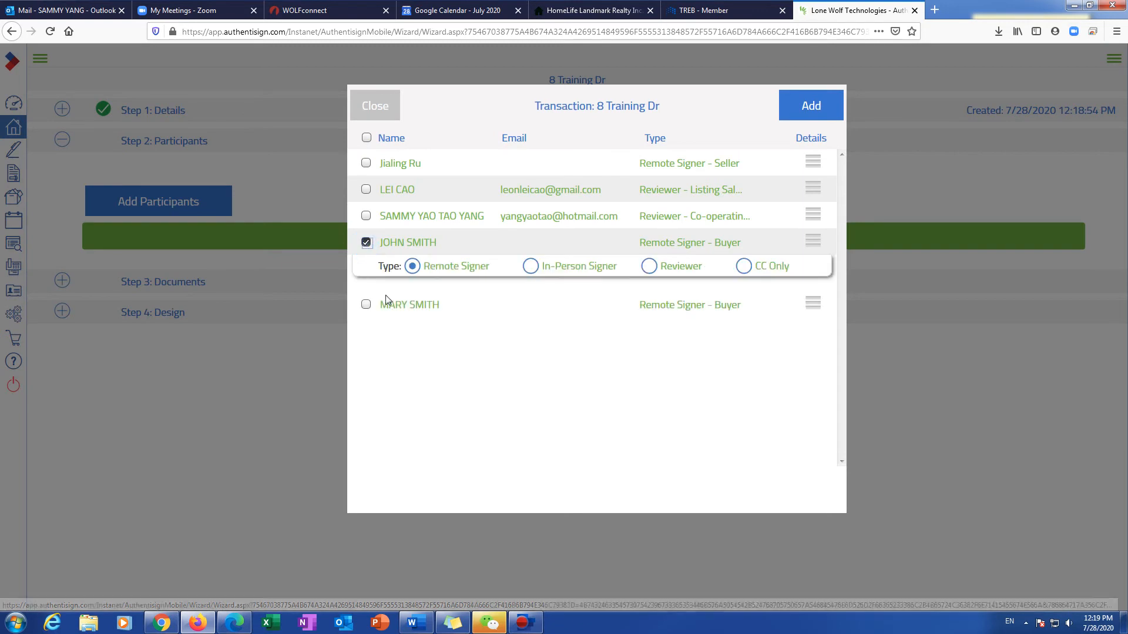
{"action": "left_click", "coordinate": [365, 305]}
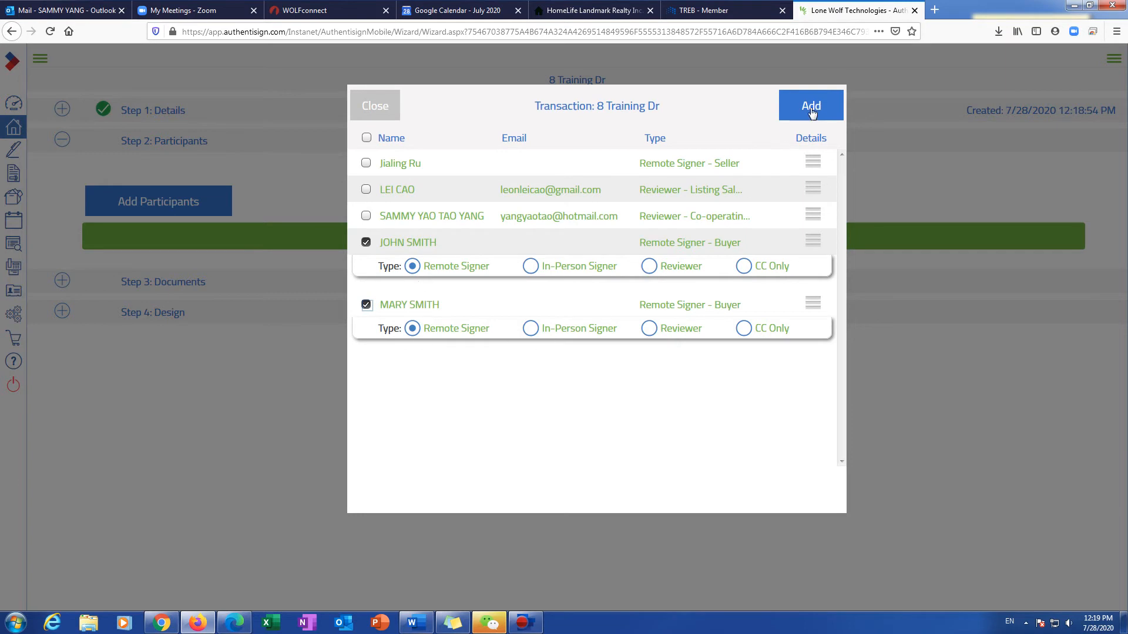
{"action": "left_click", "coordinate": [809, 106]}
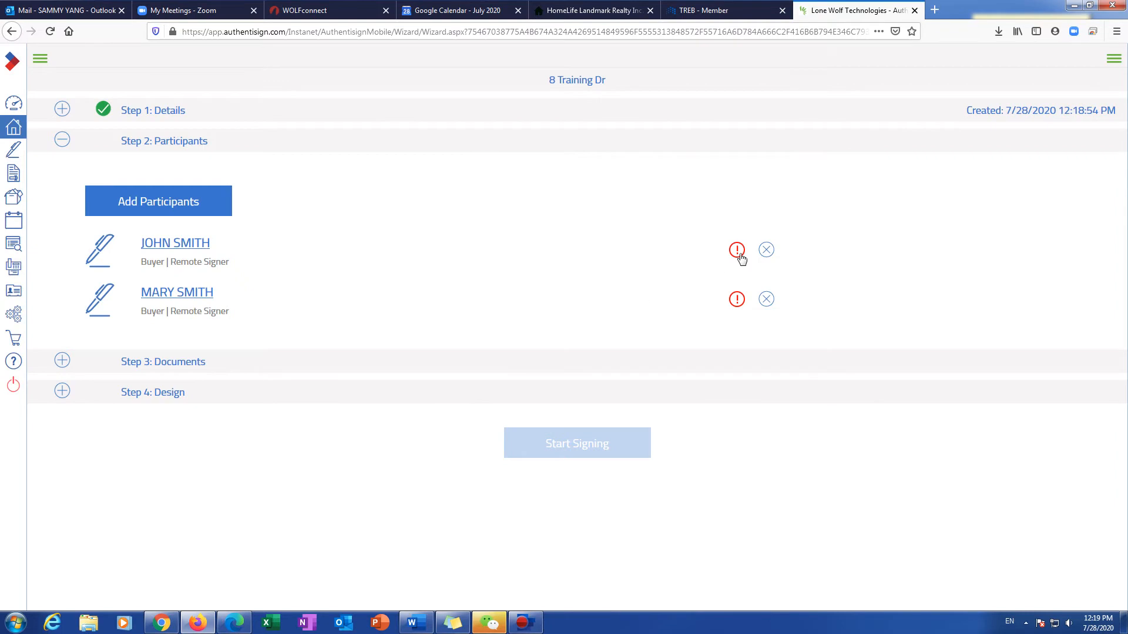
{"action": "left_click", "coordinate": [737, 253]}
Step: Enter the first buyer's e-mail address in Edit Participant and save it
{"action": "left_click", "coordinate": [629, 272]}
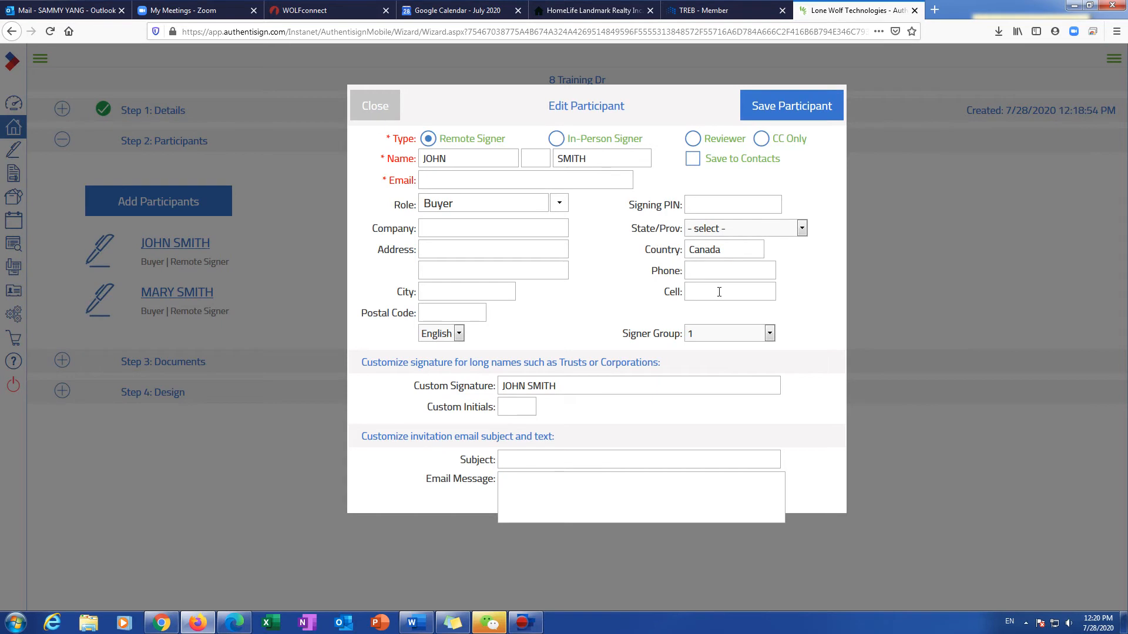
{"action": "left_click", "coordinate": [478, 184]}
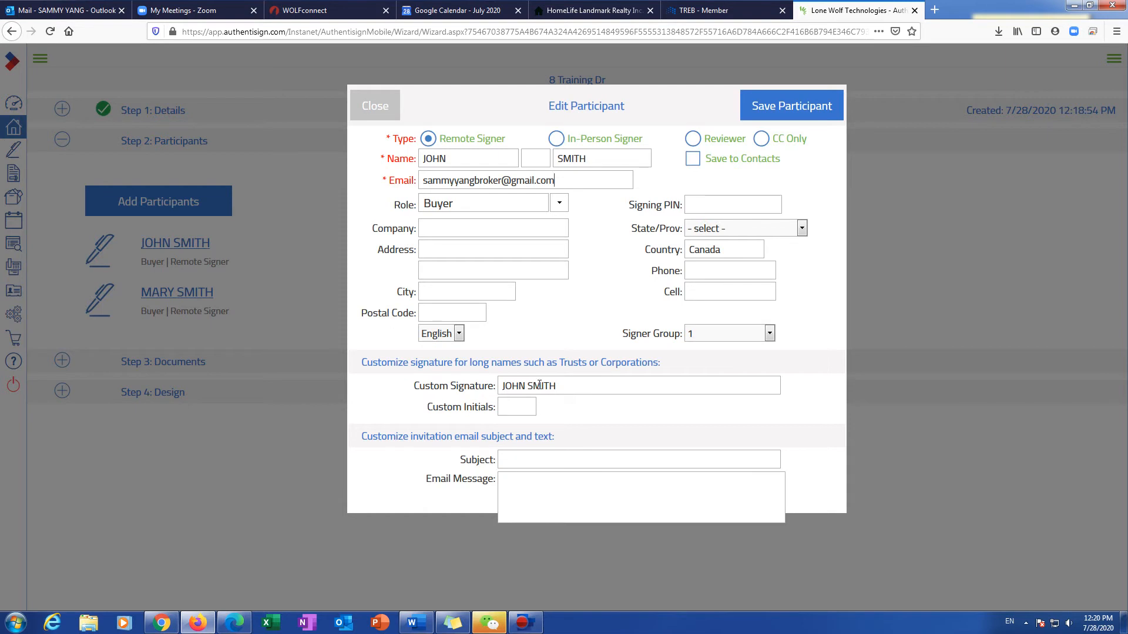
{"action": "left_click", "coordinate": [519, 402]}
{"action": "left_click", "coordinate": [774, 106]}
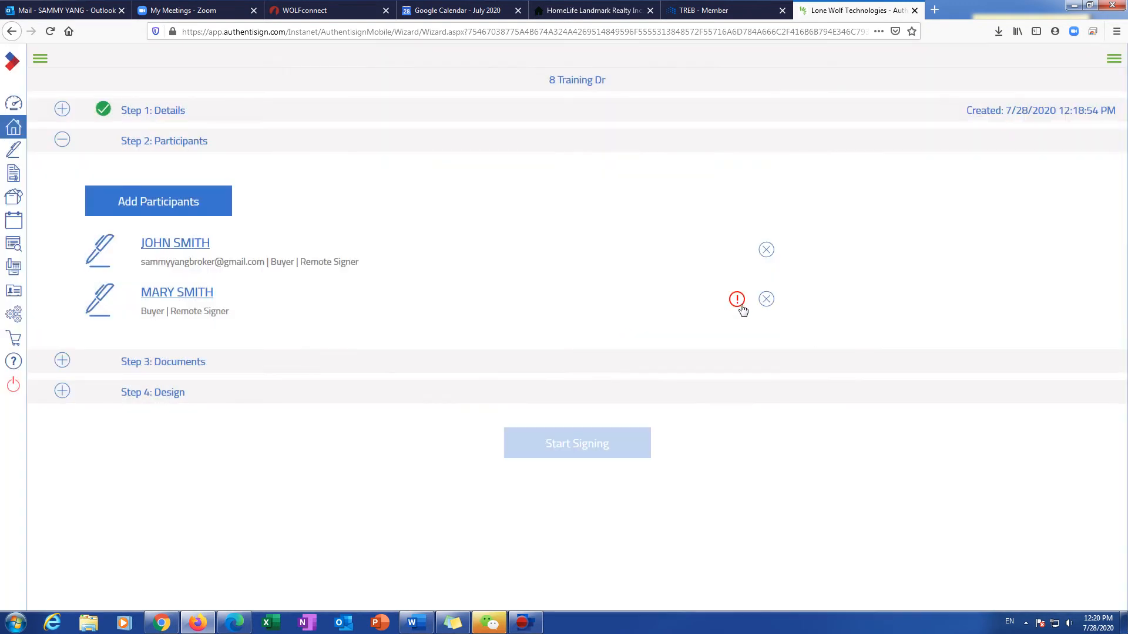
Step: Enter the second buyer's e-mail address in Edit Participant and save it
{"action": "left_click", "coordinate": [737, 299]}
{"action": "left_click", "coordinate": [614, 271]}
{"action": "left_click", "coordinate": [421, 297]}
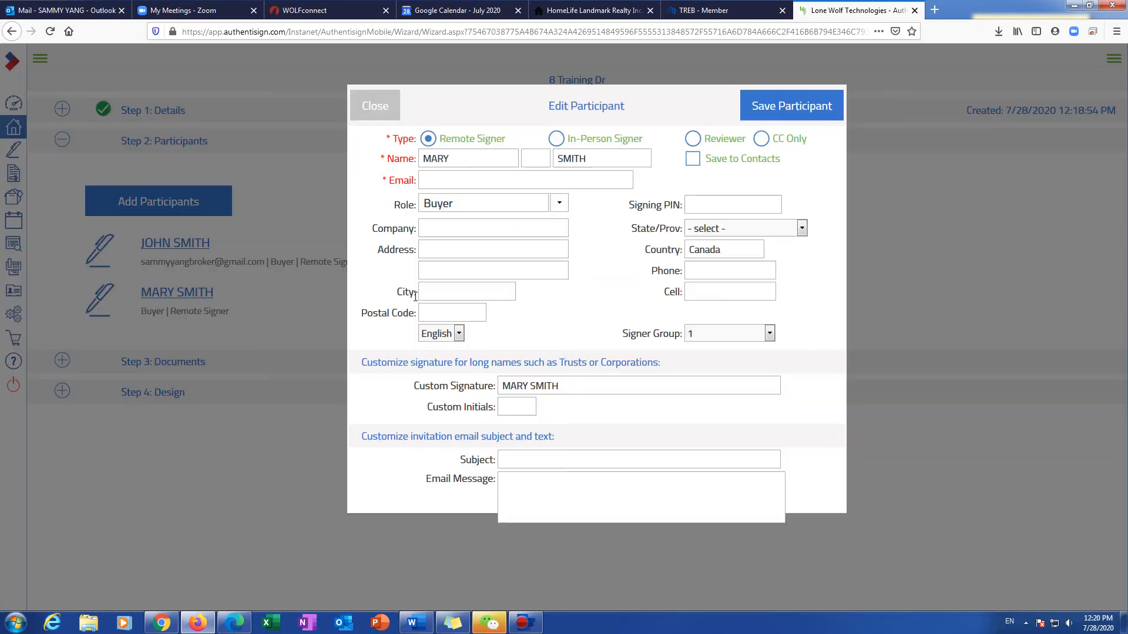
{"action": "left_click", "coordinate": [453, 181]}
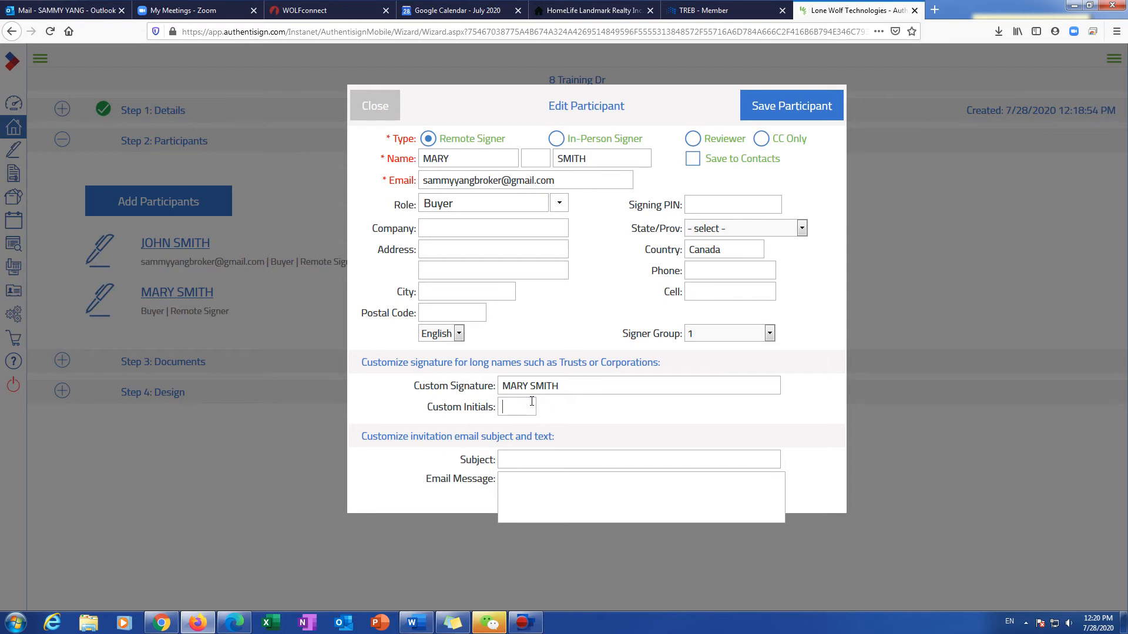
{"action": "left_click", "coordinate": [771, 107]}
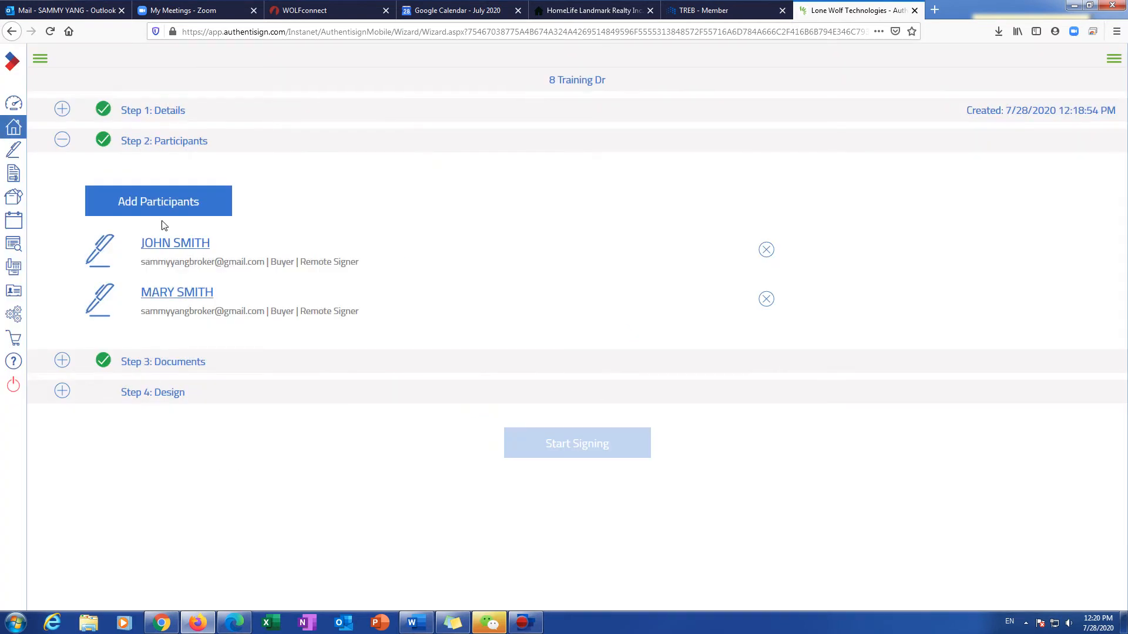
{"action": "left_click", "coordinate": [163, 202]}
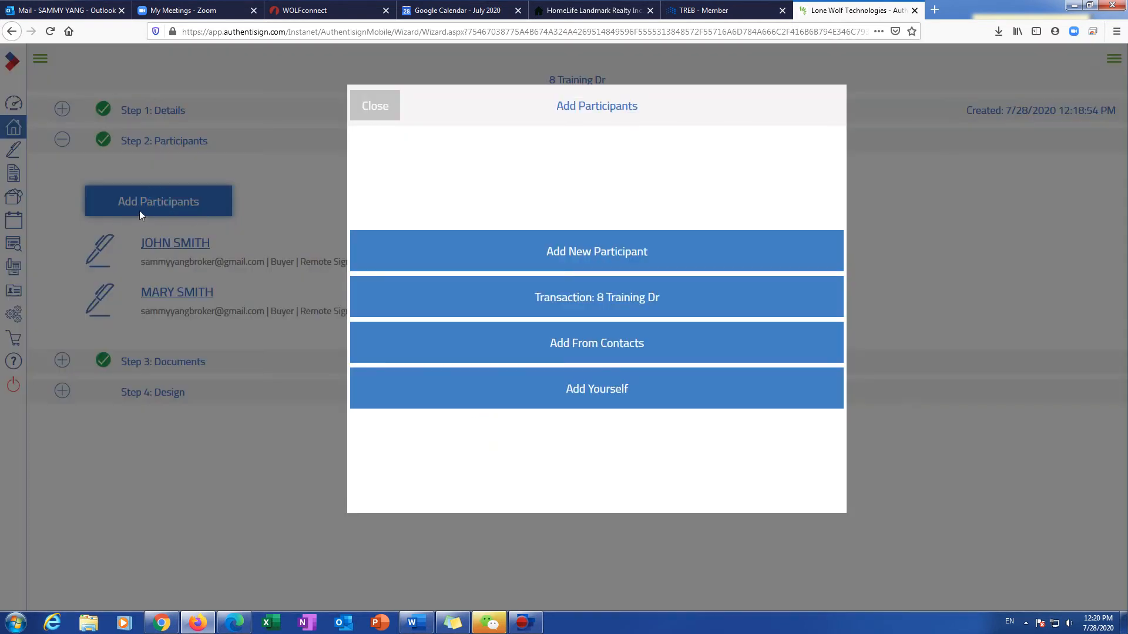
Step: Add the agent as a Remote Signer and map Buyer 1 and Co-operating Salesperson 1 roles to signers
{"action": "left_click", "coordinate": [605, 389]}
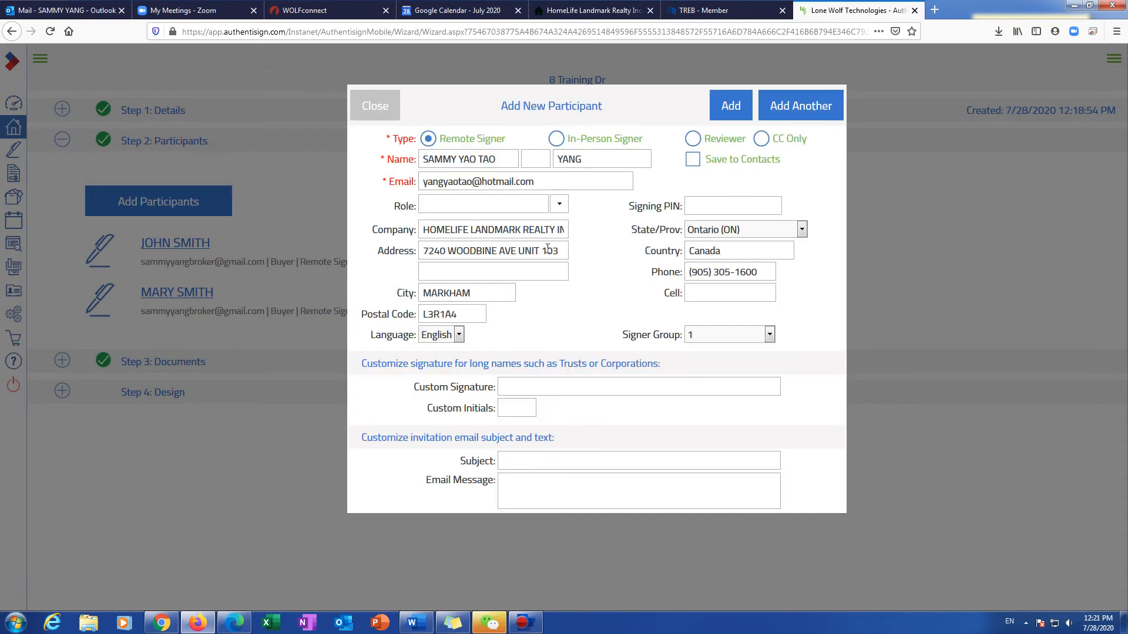
{"action": "left_click", "coordinate": [730, 109]}
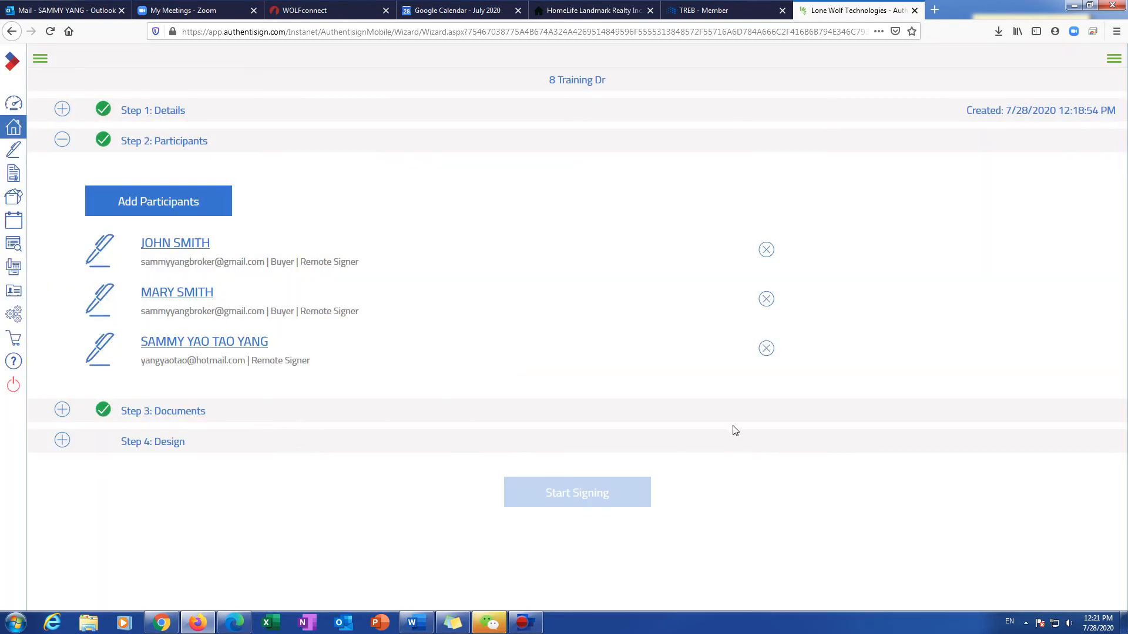
{"action": "left_click", "coordinate": [166, 440]}
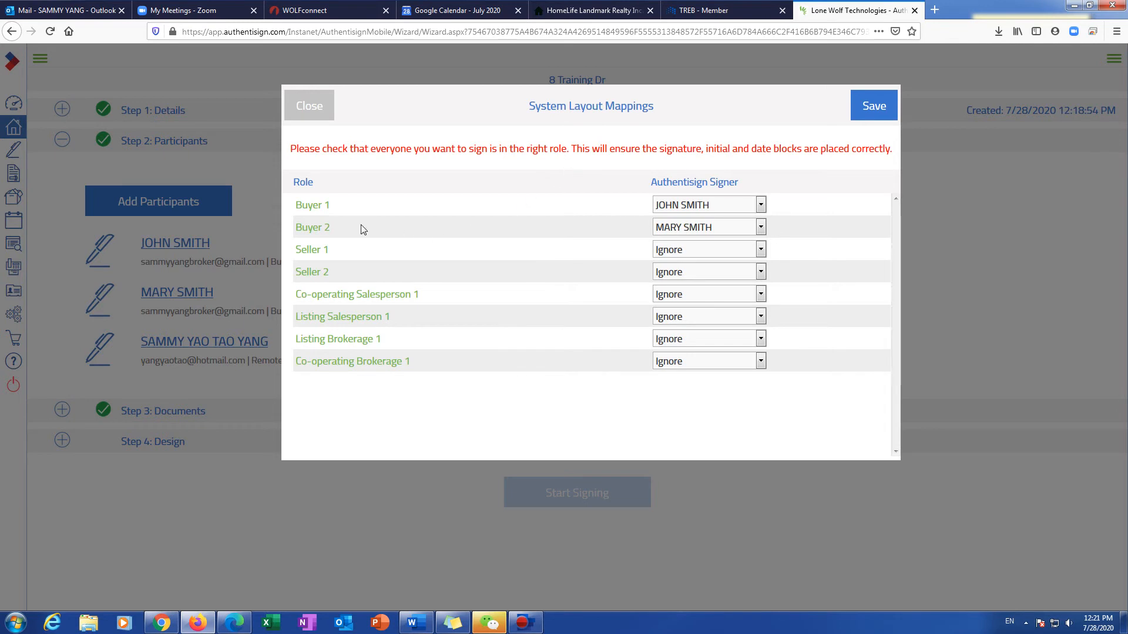
{"action": "left_click", "coordinate": [758, 204]}
{"action": "left_click", "coordinate": [695, 241]}
{"action": "left_click_drag", "start_coordinate": [328, 297], "coordinate": [515, 297]}
{"action": "left_click", "coordinate": [584, 292]}
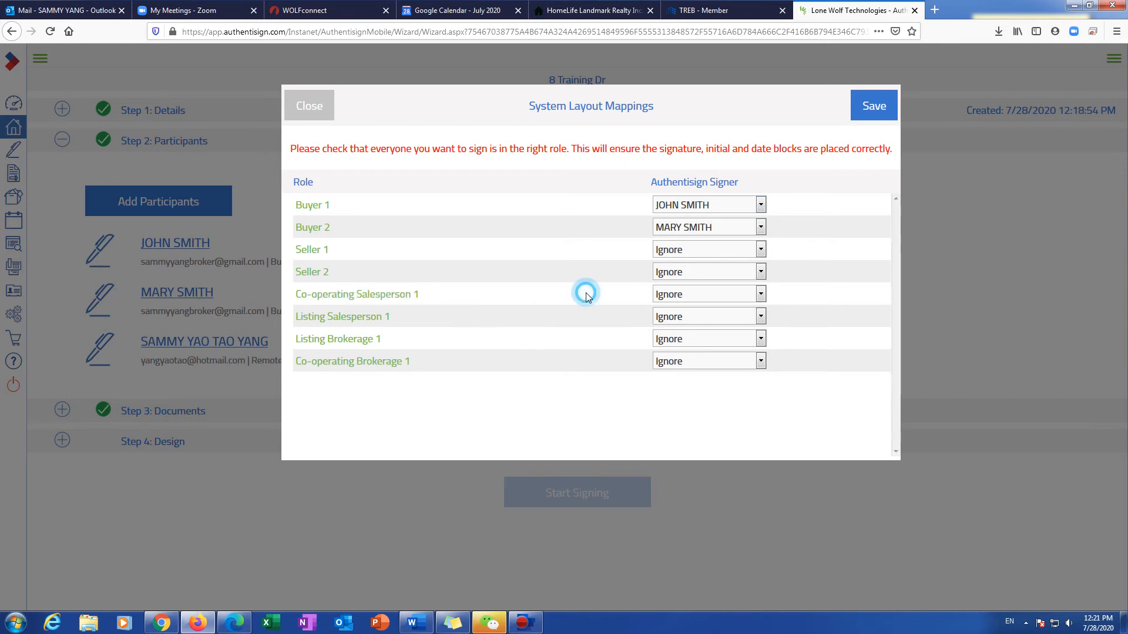
{"action": "left_click", "coordinate": [735, 296]}
{"action": "left_click", "coordinate": [872, 122]}
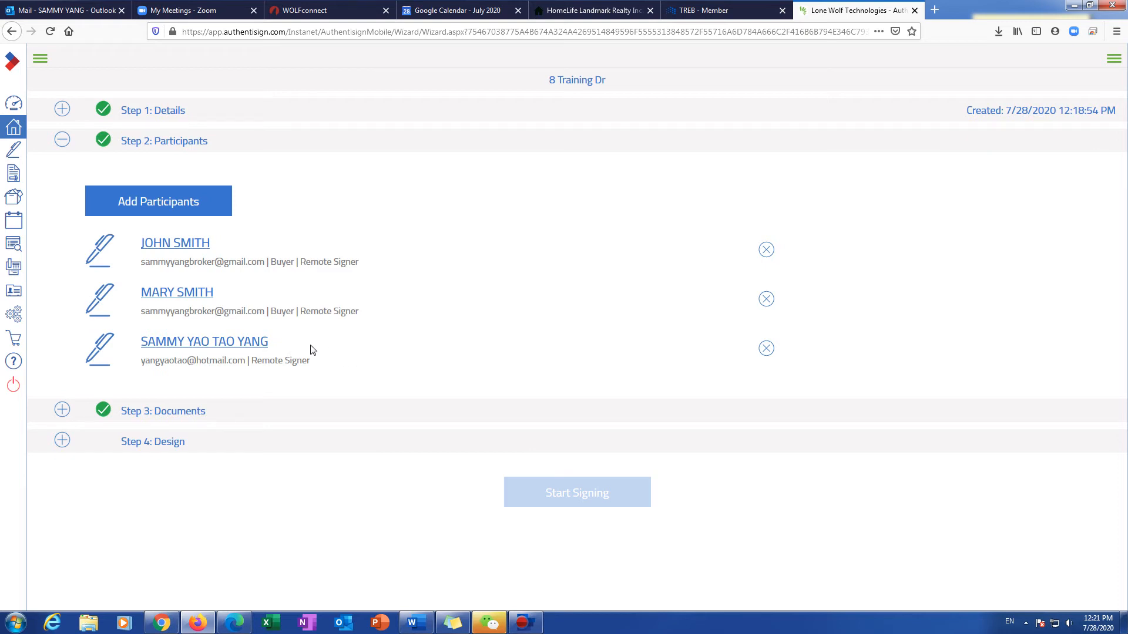
Step: Review forms 801, 100 and 320 under Documents; start a file upload, then cancel it
{"action": "left_click", "coordinate": [139, 412]}
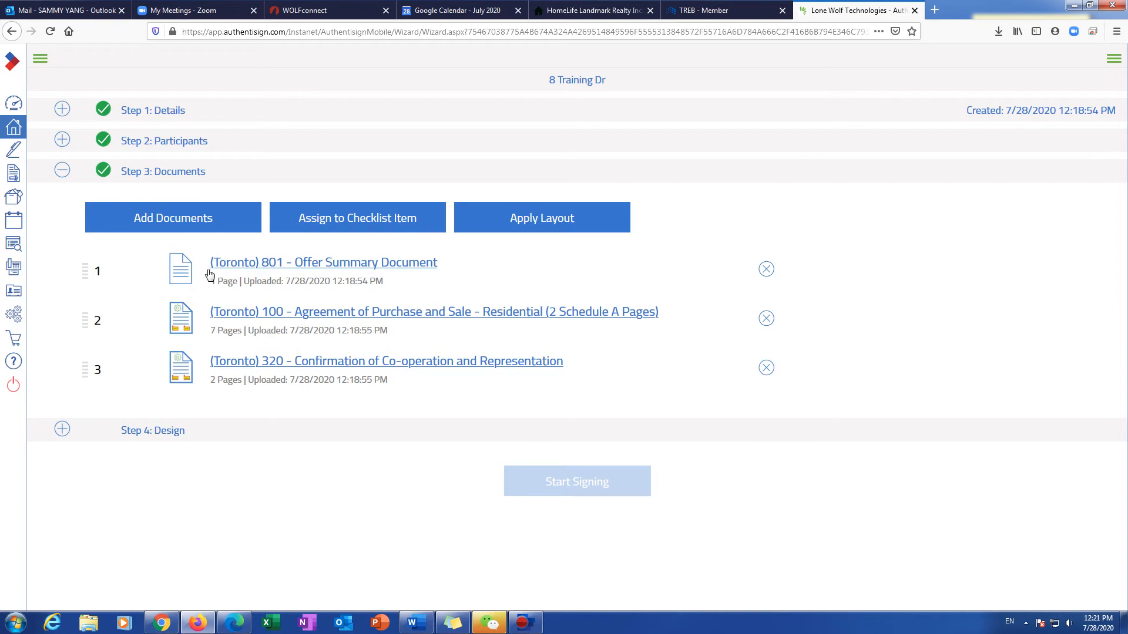
{"action": "left_click", "coordinate": [172, 219]}
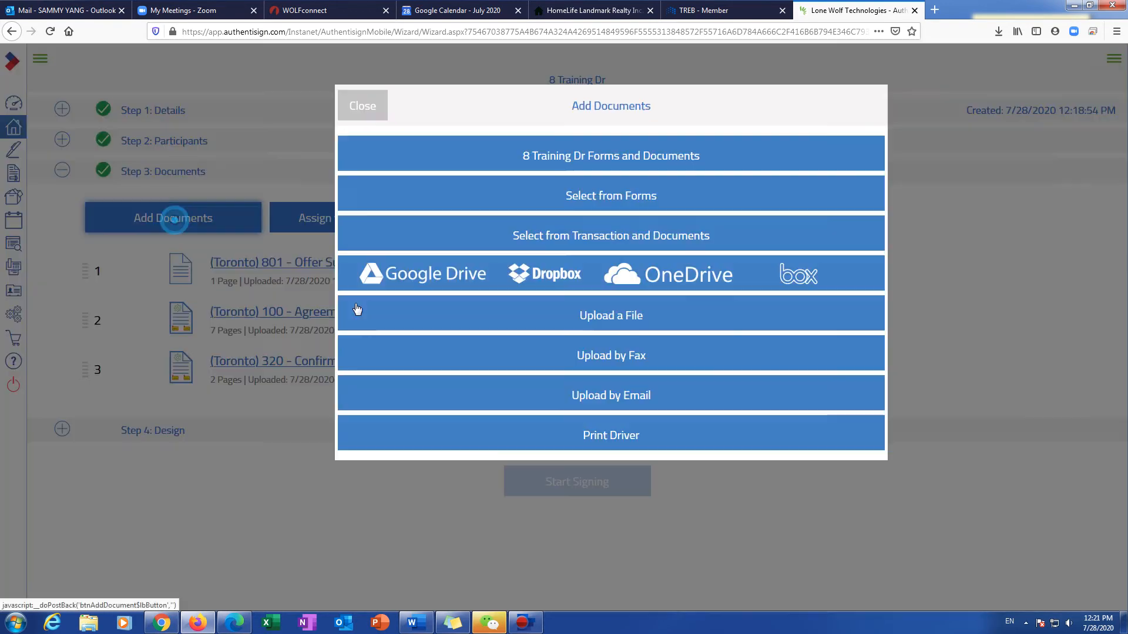
{"action": "left_click", "coordinate": [597, 317]}
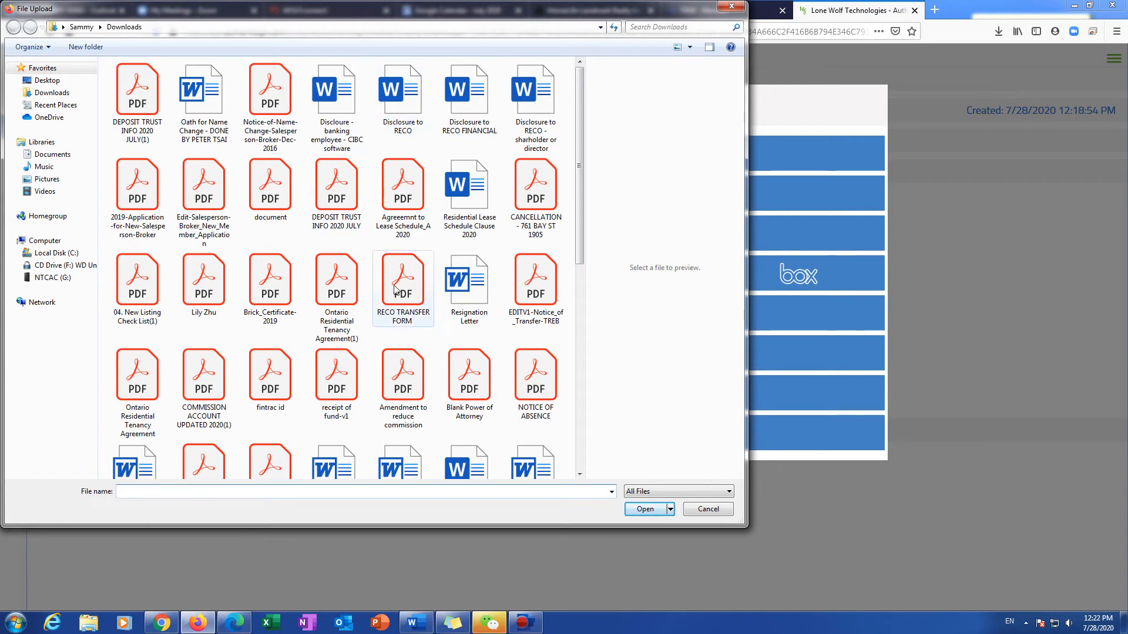
{"action": "left_click_drag", "start_coordinate": [580, 263], "coordinate": [591, 311]}
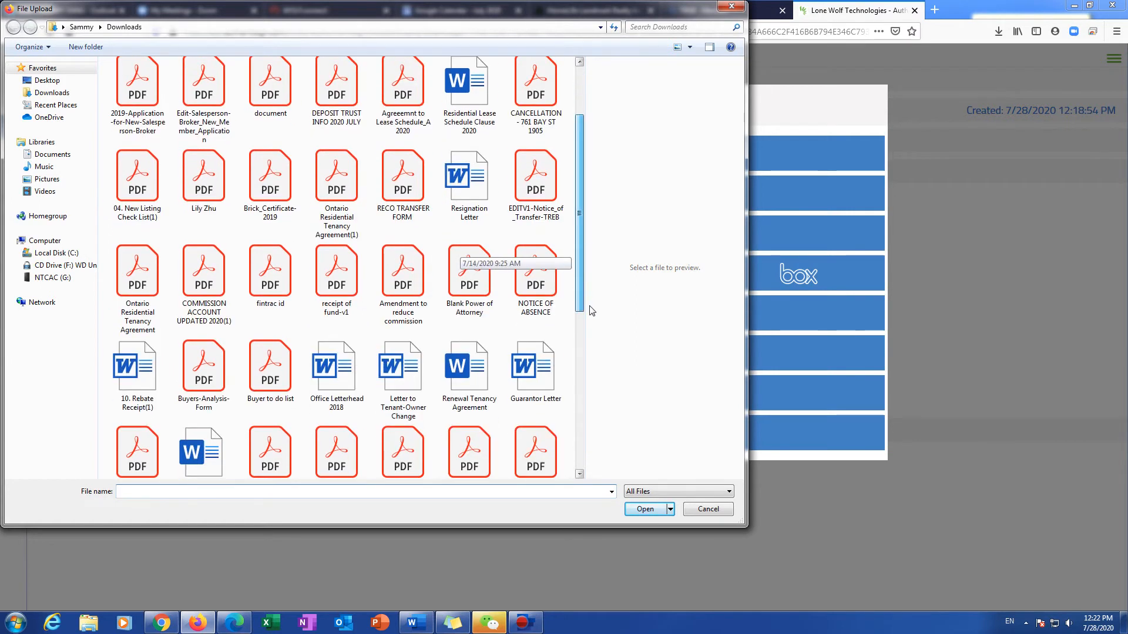
{"action": "scroll", "coordinate": [591, 313], "scroll_direction": "down", "scroll_amount": 1}
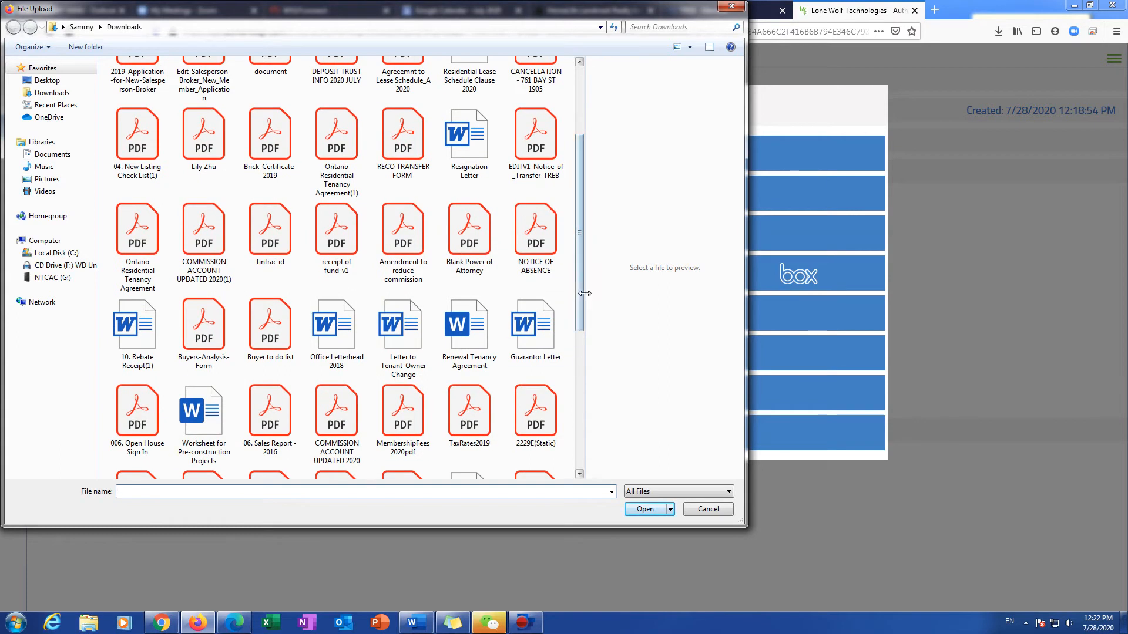
{"action": "left_click_drag", "start_coordinate": [578, 295], "coordinate": [593, 146]}
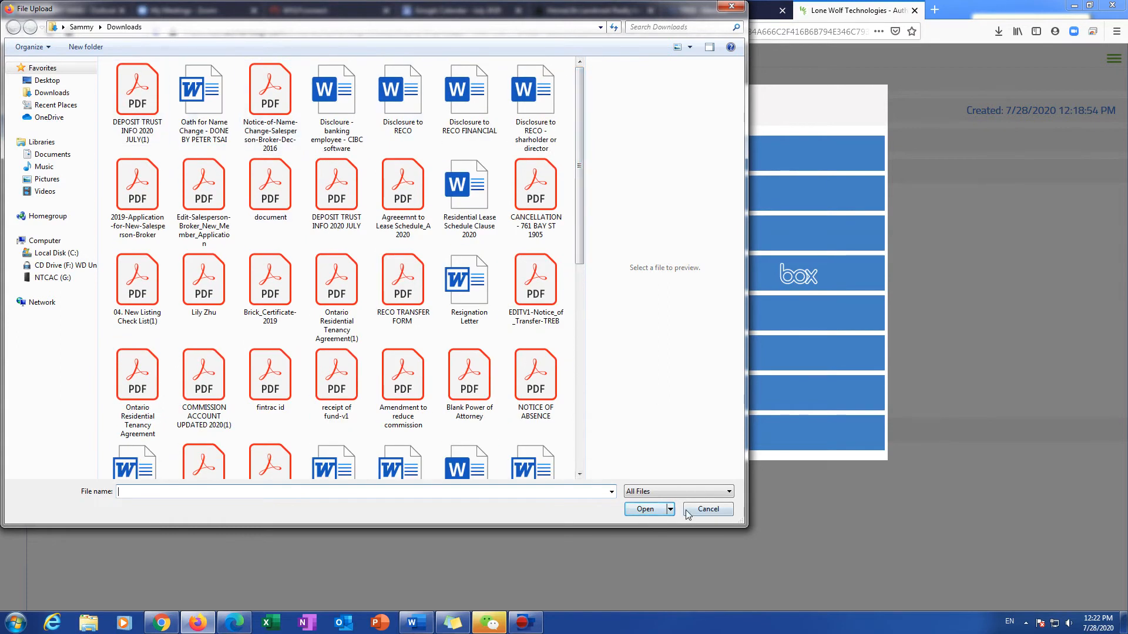
{"action": "left_click", "coordinate": [707, 509]}
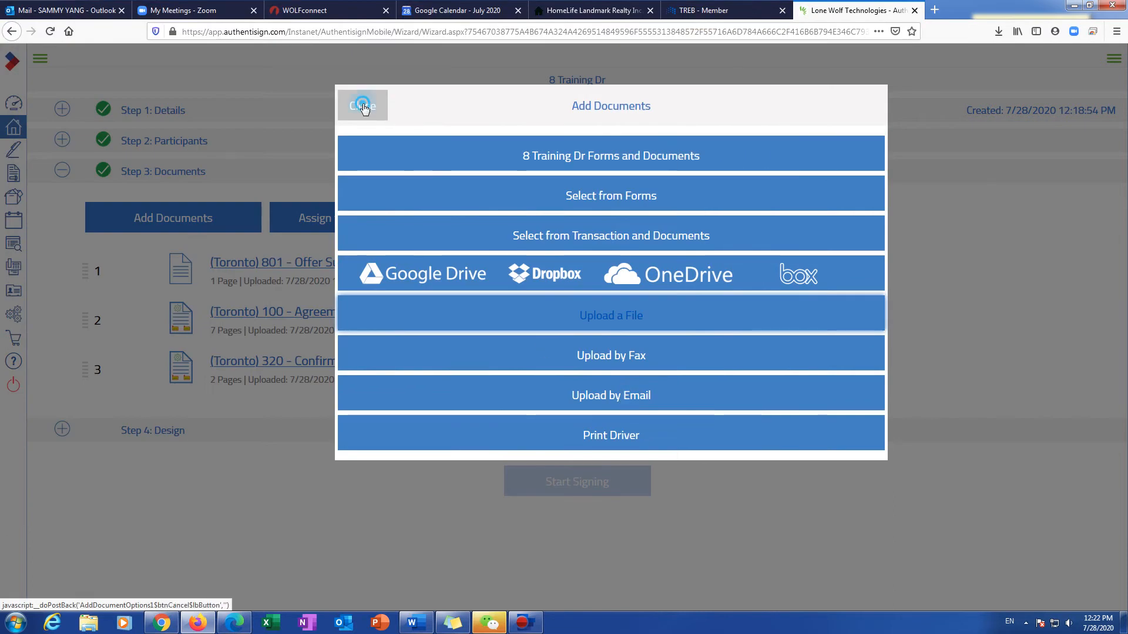
{"action": "left_click", "coordinate": [363, 106]}
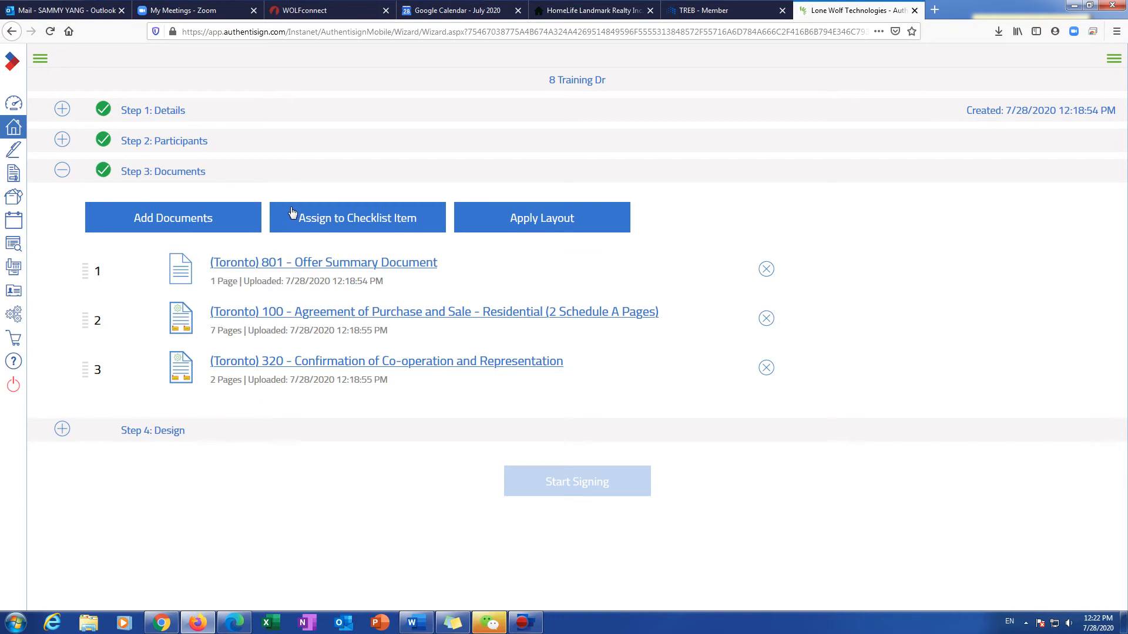
Step: Place the first buyer's Sign Here field on the Offer Summary with a date stamp
{"action": "left_click", "coordinate": [169, 432]}
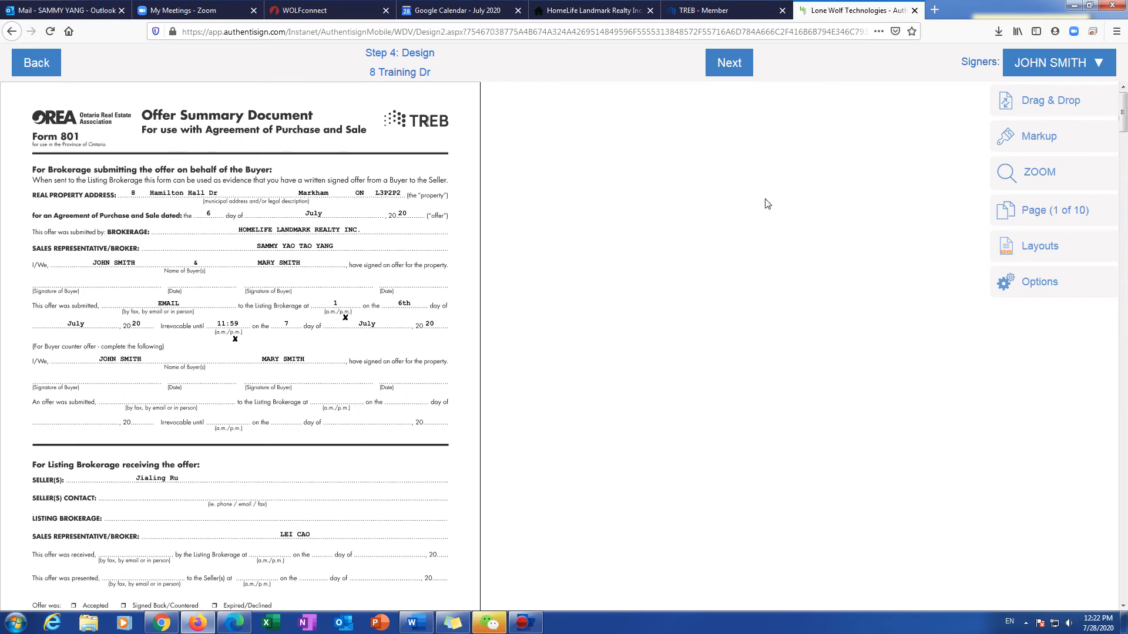
{"action": "left_click", "coordinate": [1060, 102]}
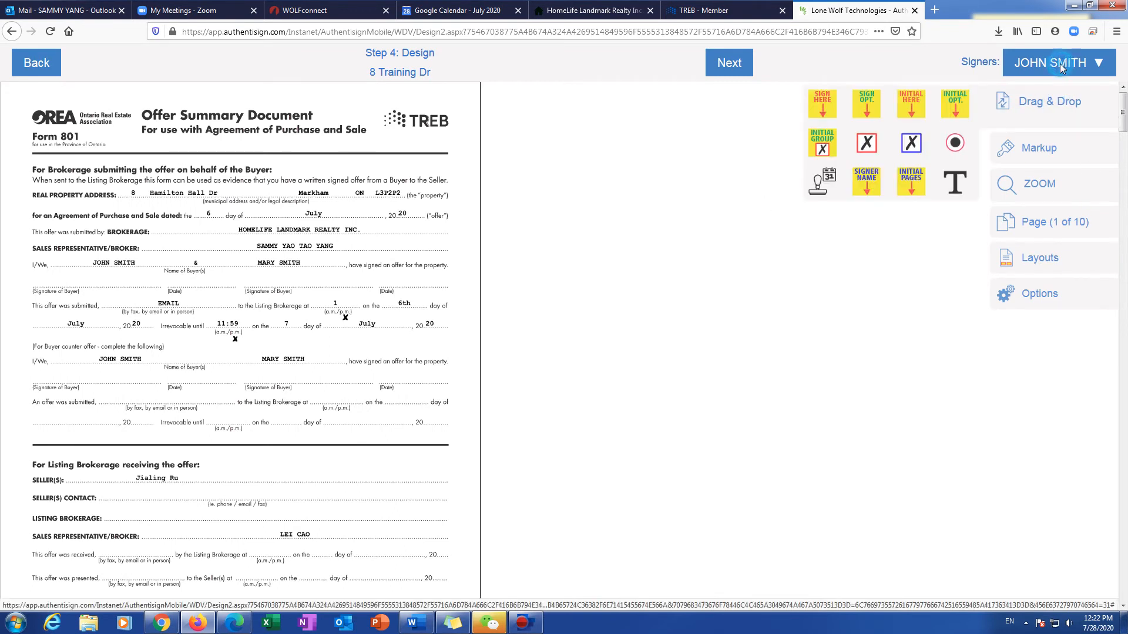
{"action": "left_click", "coordinate": [1047, 73]}
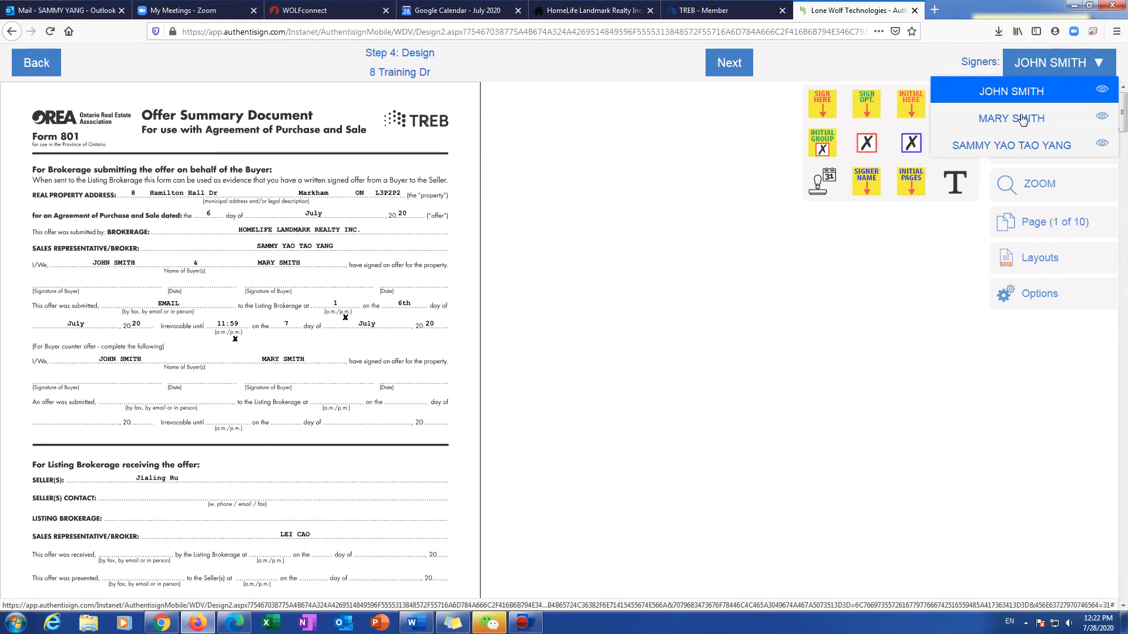
{"action": "left_click", "coordinate": [999, 91]}
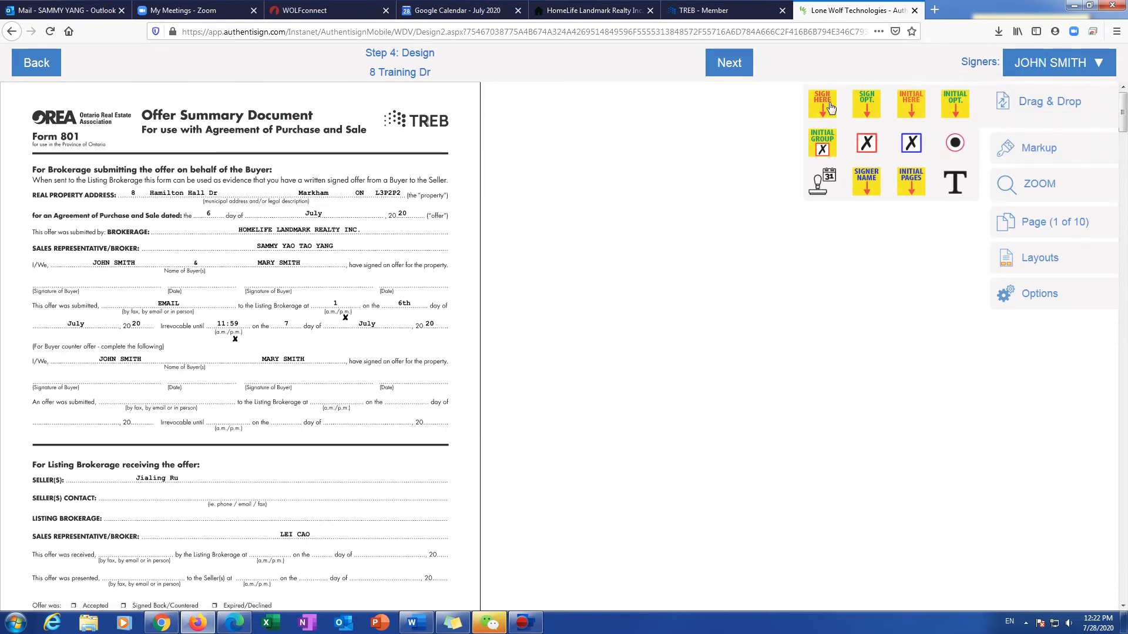
{"action": "mouse_move", "coordinate": [823, 103]}
{"action": "left_mouse_down"}
{"action": "mouse_move", "coordinate": [739, 106]}
{"action": "mouse_move", "coordinate": [822, 107]}
{"action": "mouse_move", "coordinate": [814, 143]}
{"action": "mouse_move", "coordinate": [264, 203]}
{"action": "mouse_move", "coordinate": [89, 234]}
{"action": "left_mouse_up"}
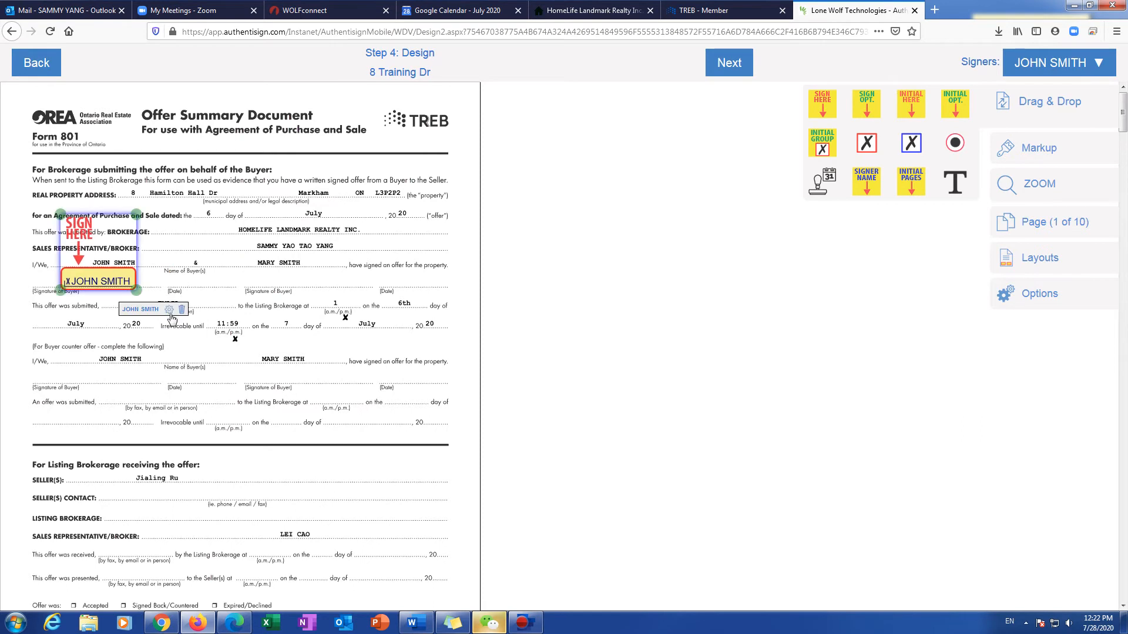
{"action": "left_click", "coordinate": [169, 311]}
{"action": "left_click", "coordinate": [143, 338]}
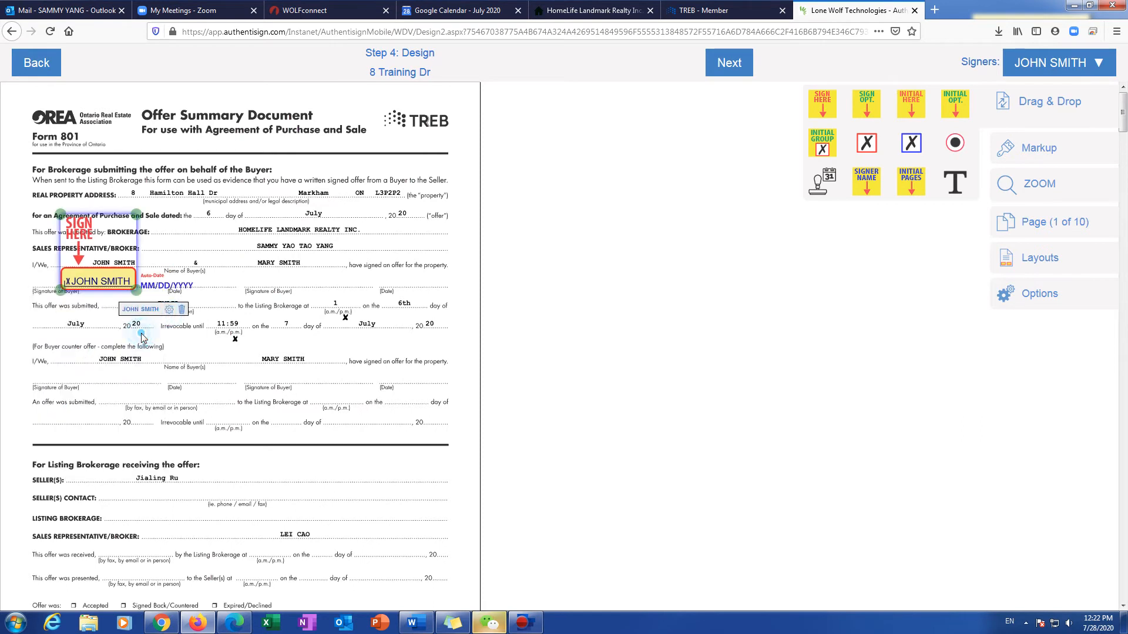
{"action": "left_click_drag", "start_coordinate": [166, 292], "coordinate": [196, 289]}
{"action": "left_click", "coordinate": [192, 311]}
Step: Place the second buyer's Sign Here field on the Offer Summary with a date stamp
{"action": "left_click", "coordinate": [1055, 68]}
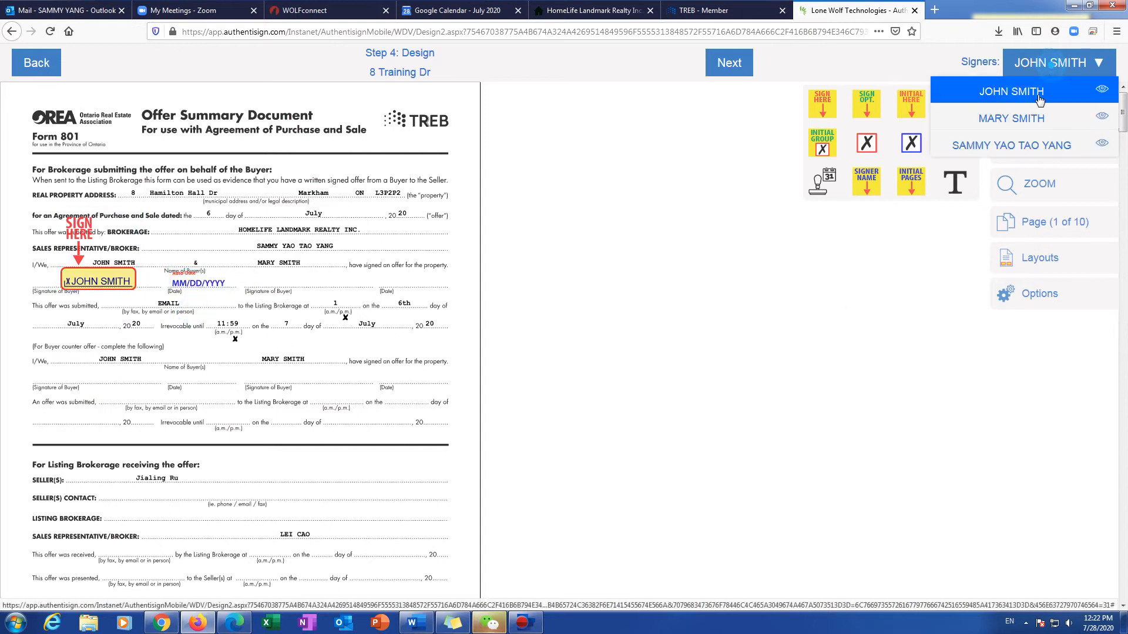
{"action": "left_click", "coordinate": [1037, 115]}
{"action": "mouse_move", "coordinate": [827, 112]}
{"action": "left_mouse_down"}
{"action": "mouse_move", "coordinate": [712, 154]}
{"action": "mouse_move", "coordinate": [376, 223]}
{"action": "mouse_move", "coordinate": [269, 228]}
{"action": "left_mouse_up"}
{"action": "left_click", "coordinate": [360, 308]}
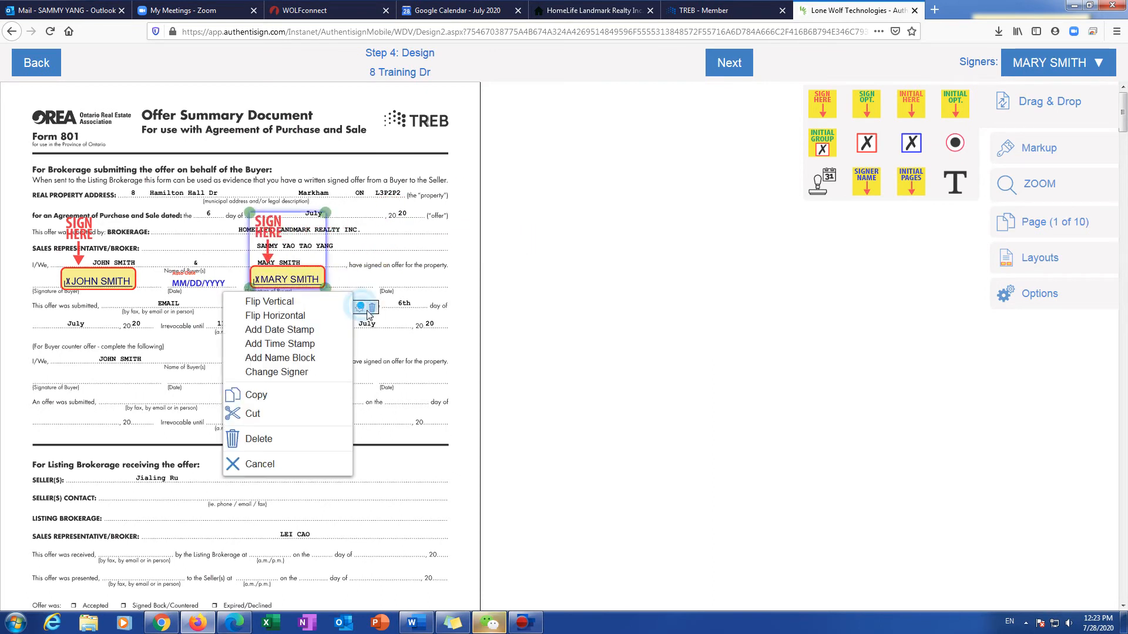
{"action": "left_click", "coordinate": [322, 324]}
{"action": "left_click", "coordinate": [369, 283]}
{"action": "left_click_drag", "start_coordinate": [370, 287], "coordinate": [424, 281]}
{"action": "left_click", "coordinate": [373, 335]}
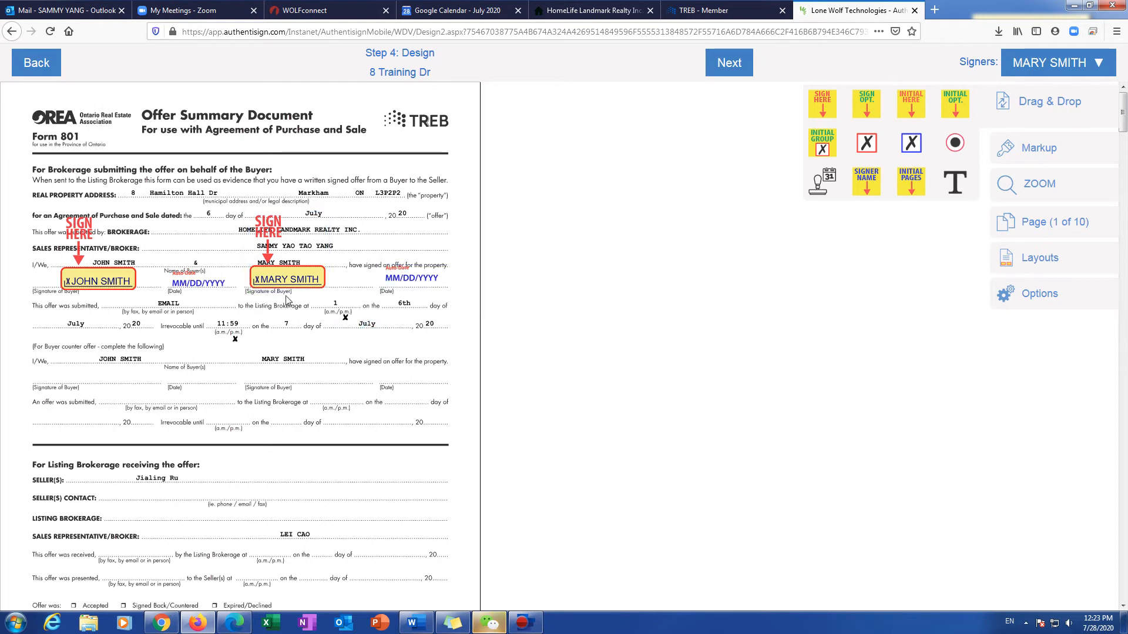
Step: Add a date stamp beside the second buyer's signature in section 28
{"action": "scroll", "coordinate": [267, 319], "scroll_direction": "down", "scroll_amount": 10}
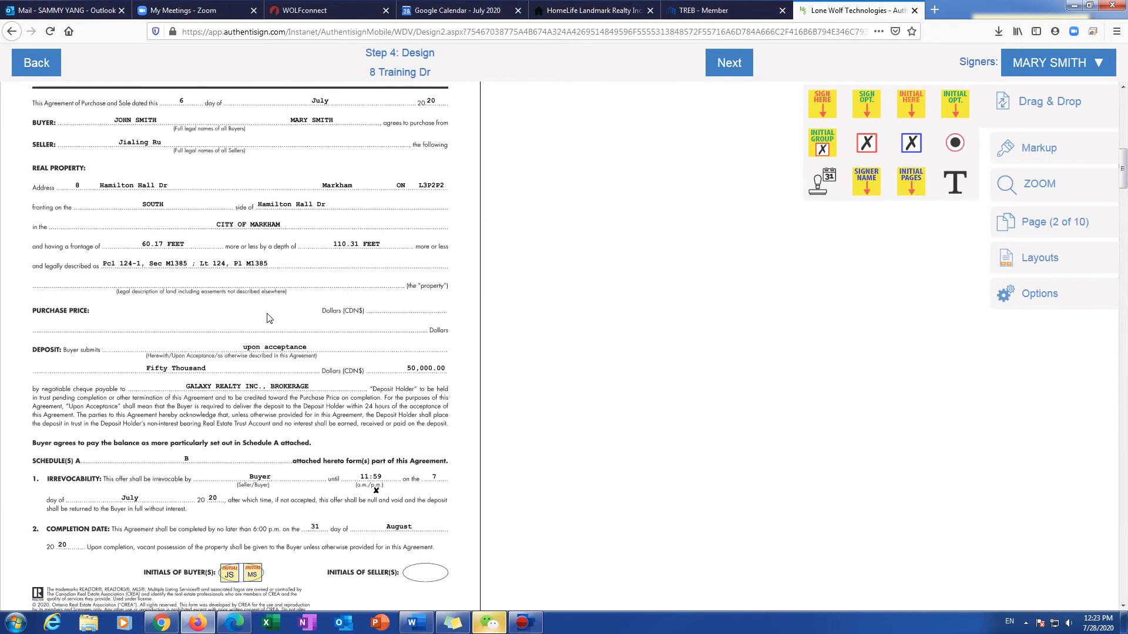
{"action": "scroll", "coordinate": [266, 319], "scroll_direction": "down", "scroll_amount": 3}
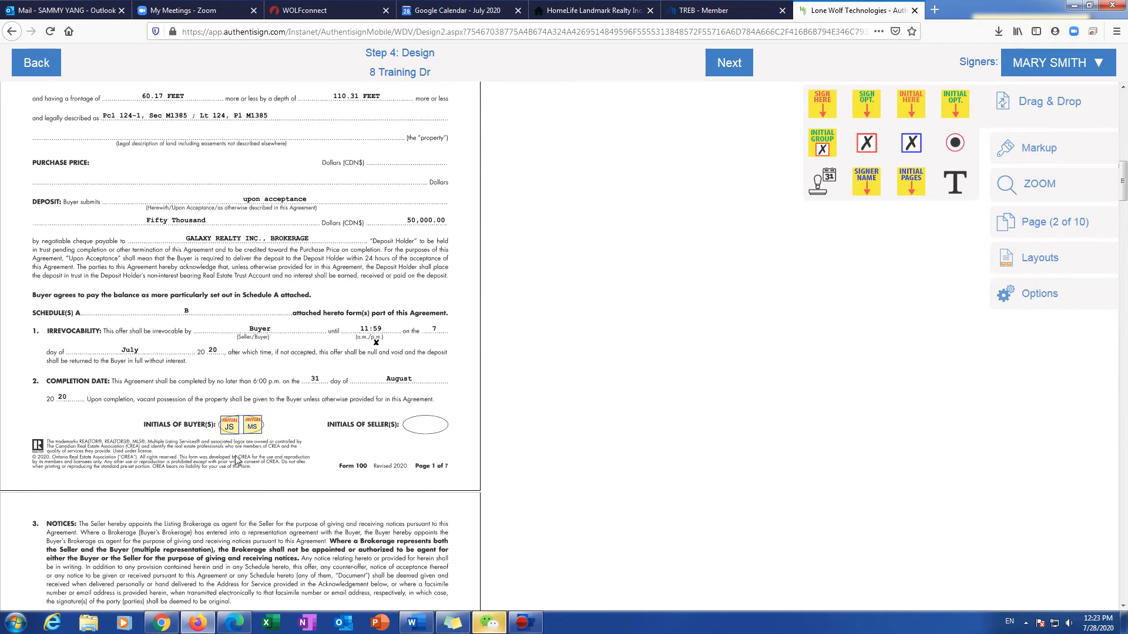
{"action": "scroll", "coordinate": [263, 456], "scroll_direction": "down", "scroll_amount": 10}
{"action": "scroll", "coordinate": [261, 446], "scroll_direction": "down", "scroll_amount": 3}
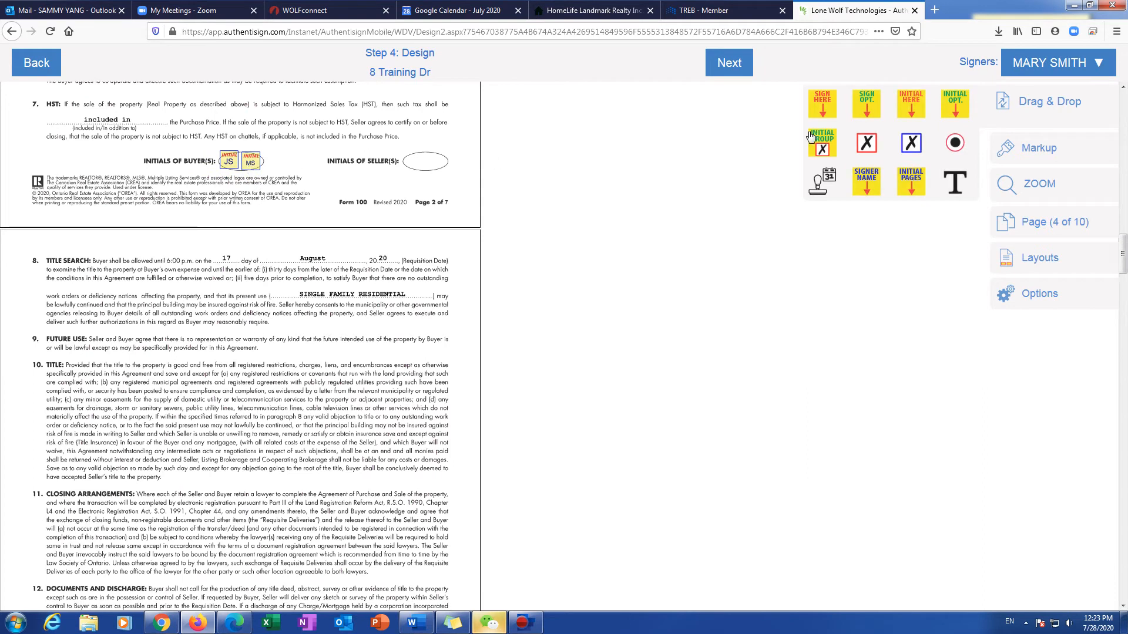
{"action": "scroll", "coordinate": [229, 332], "scroll_direction": "down", "scroll_amount": 10}
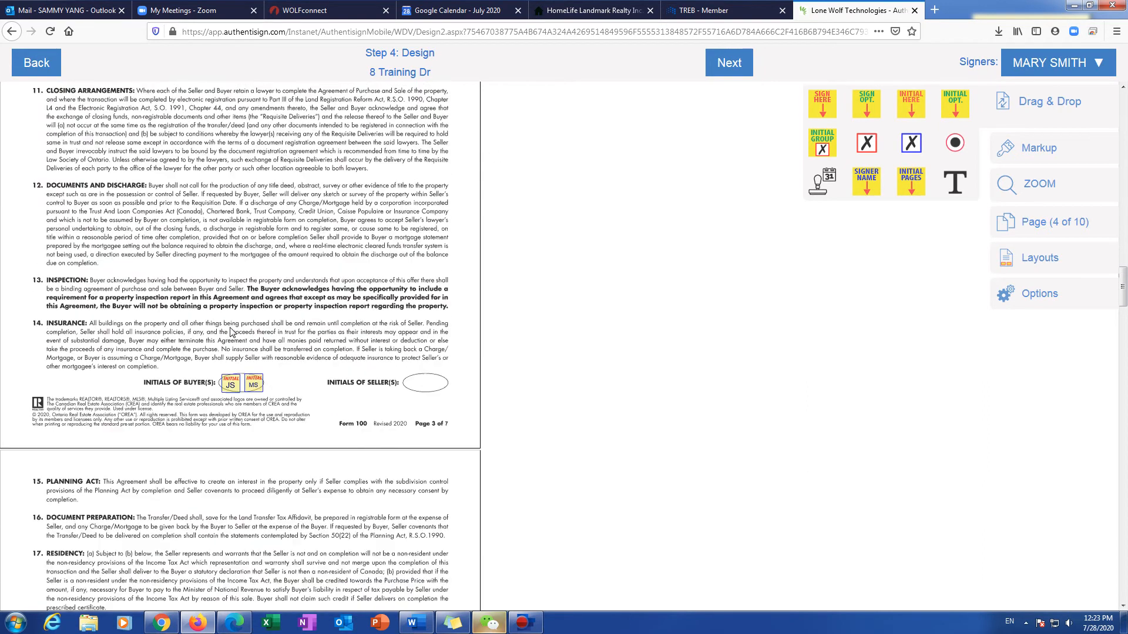
{"action": "scroll", "coordinate": [234, 303], "scroll_direction": "down", "scroll_amount": 9}
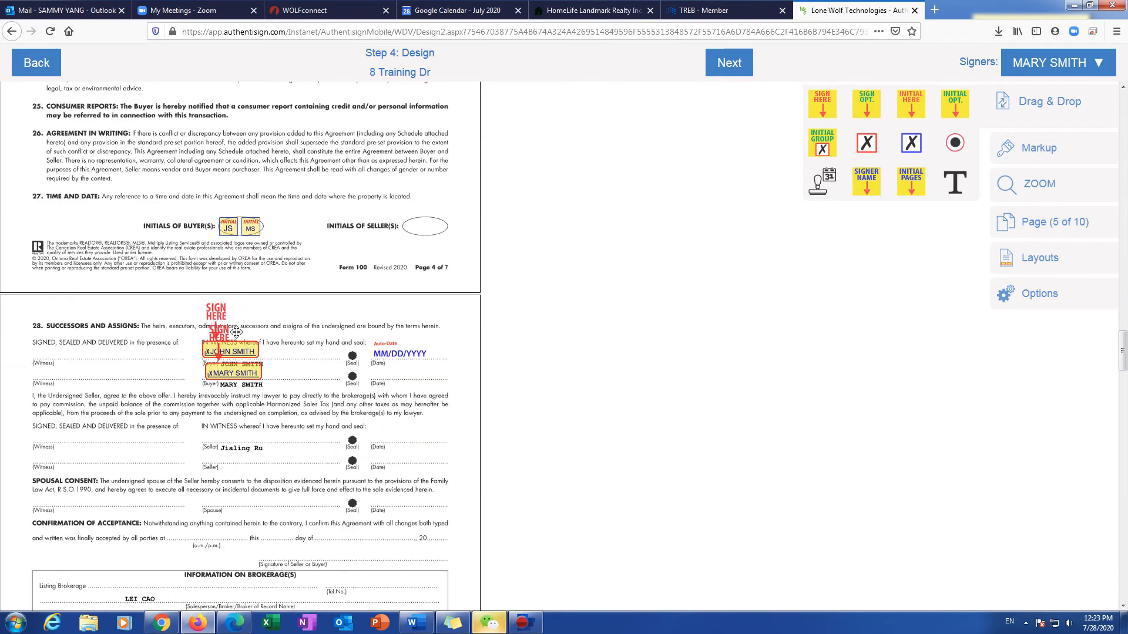
{"action": "scroll", "coordinate": [403, 377], "scroll_direction": "down", "scroll_amount": 3}
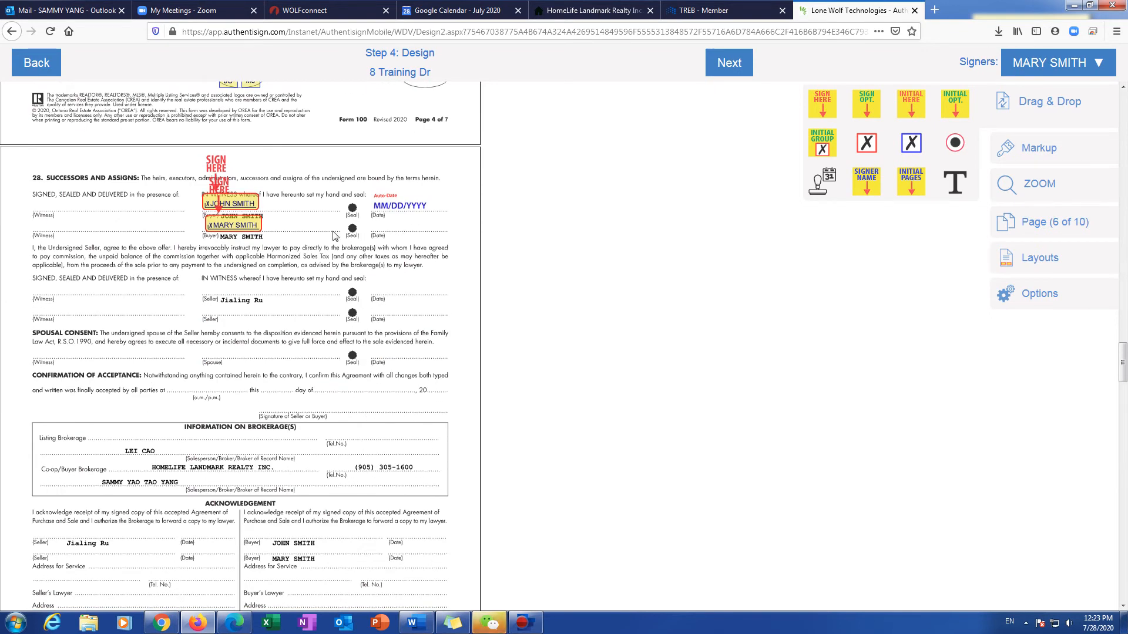
{"action": "left_click", "coordinate": [249, 228]}
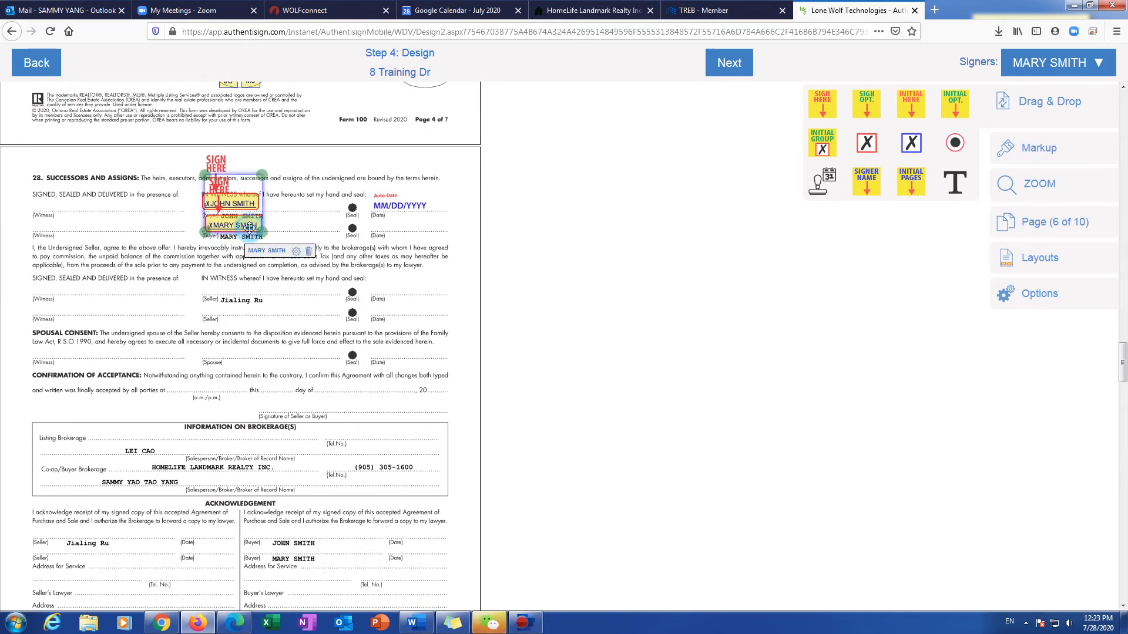
{"action": "left_click", "coordinate": [299, 252]}
{"action": "left_click", "coordinate": [259, 273]}
{"action": "left_click_drag", "start_coordinate": [302, 231], "coordinate": [409, 226]}
{"action": "left_click", "coordinate": [336, 263]}
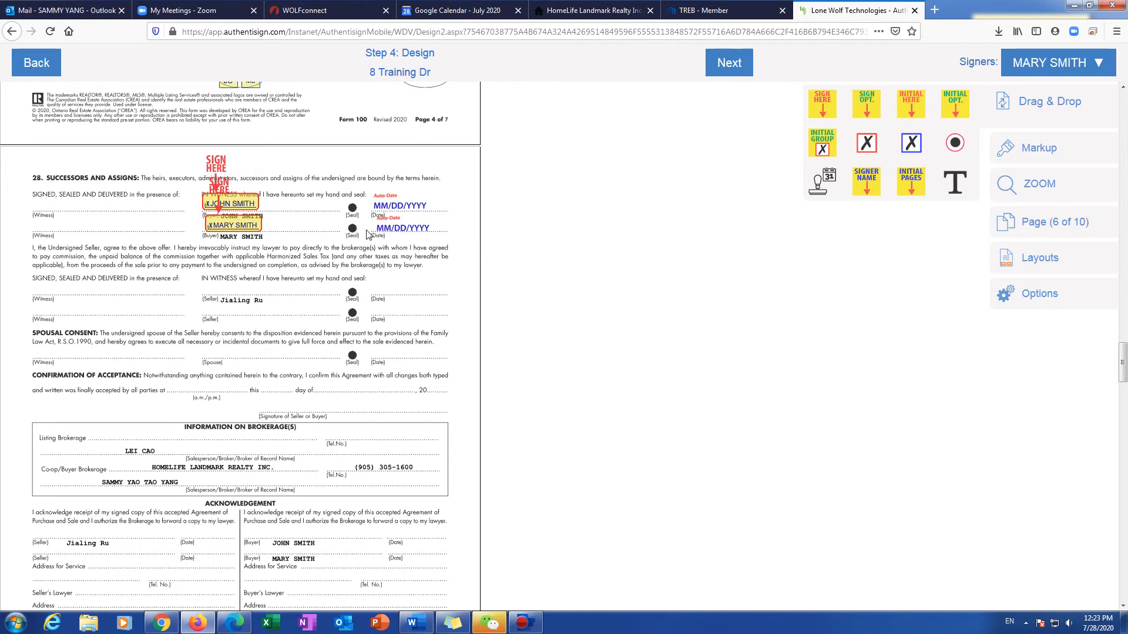
Step: Scroll through pages 7 to 10 to the final signature and acknowledgement block
{"action": "scroll", "coordinate": [364, 249], "scroll_direction": "down", "scroll_amount": 3}
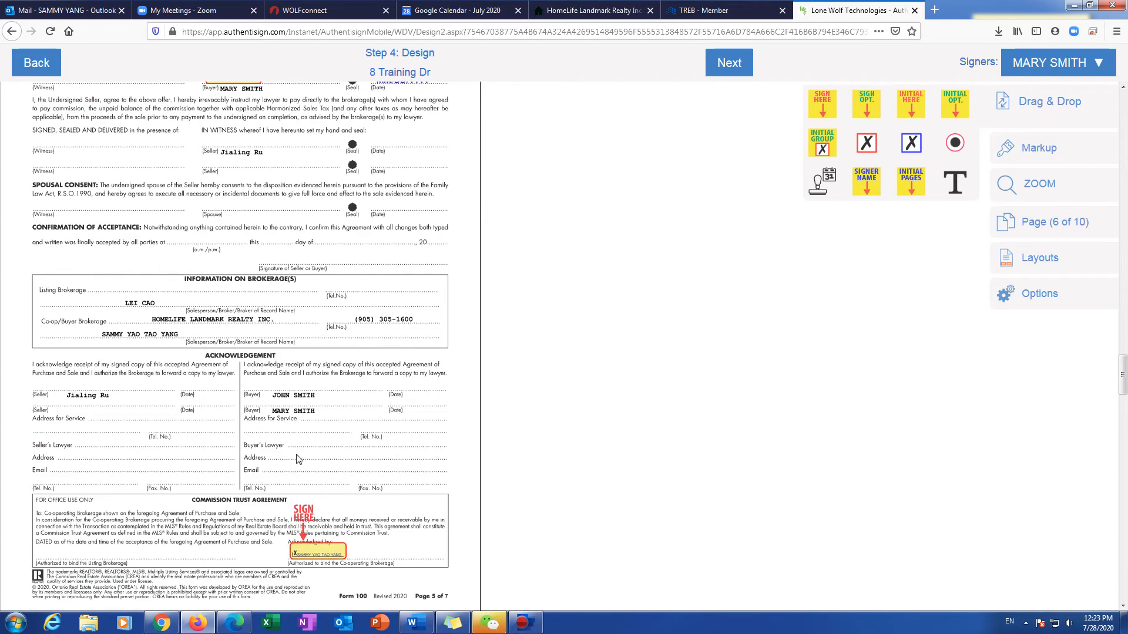
{"action": "scroll", "coordinate": [295, 417], "scroll_direction": "down", "scroll_amount": 4}
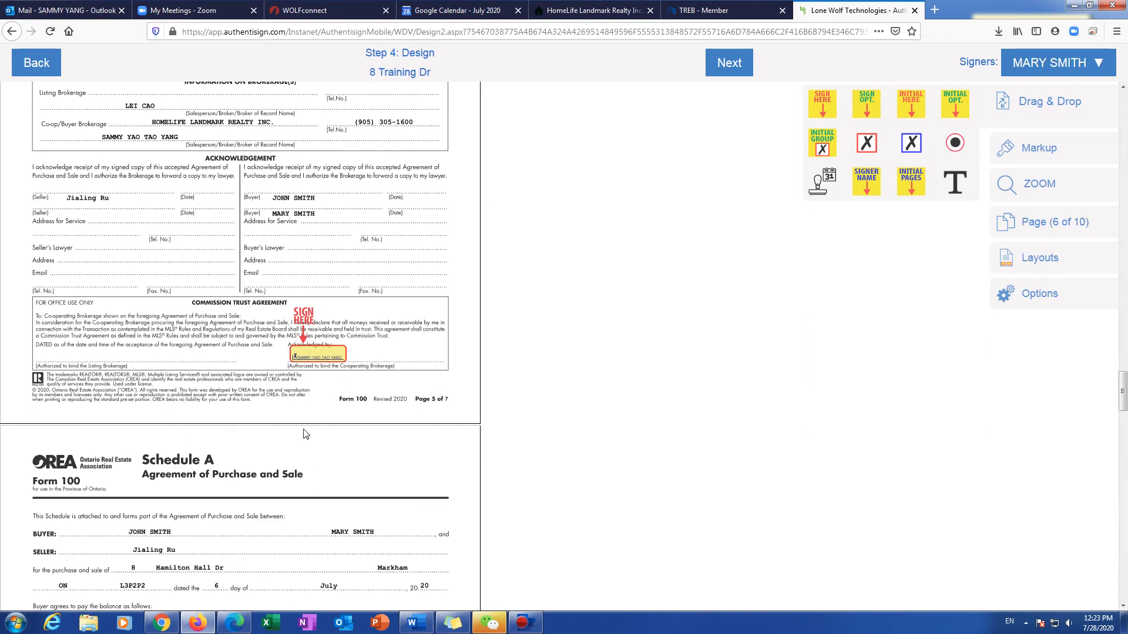
{"action": "scroll", "coordinate": [306, 411], "scroll_direction": "down", "scroll_amount": 8}
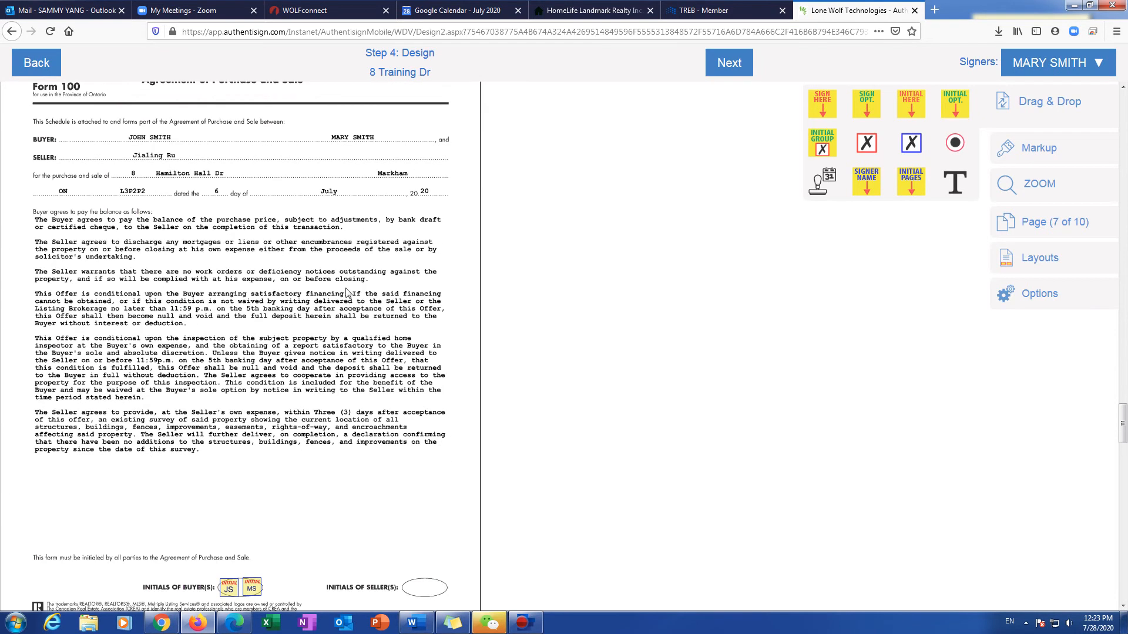
{"action": "scroll", "coordinate": [305, 325], "scroll_direction": "down", "scroll_amount": 6}
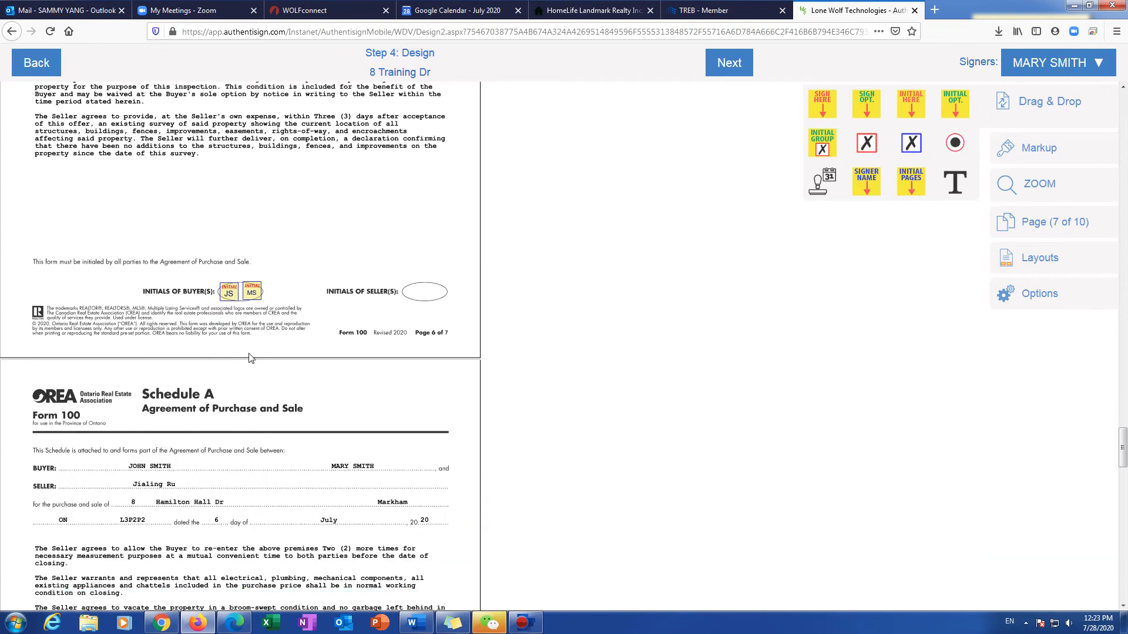
{"action": "scroll", "coordinate": [254, 314], "scroll_direction": "down", "scroll_amount": 12}
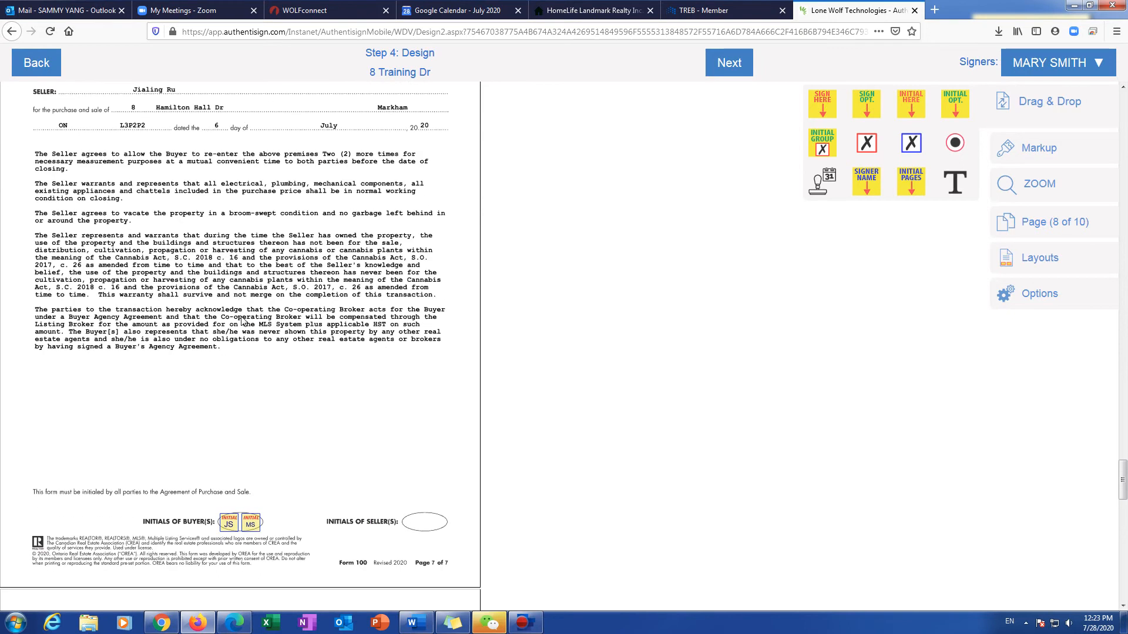
{"action": "scroll", "coordinate": [240, 369], "scroll_direction": "down", "scroll_amount": 7}
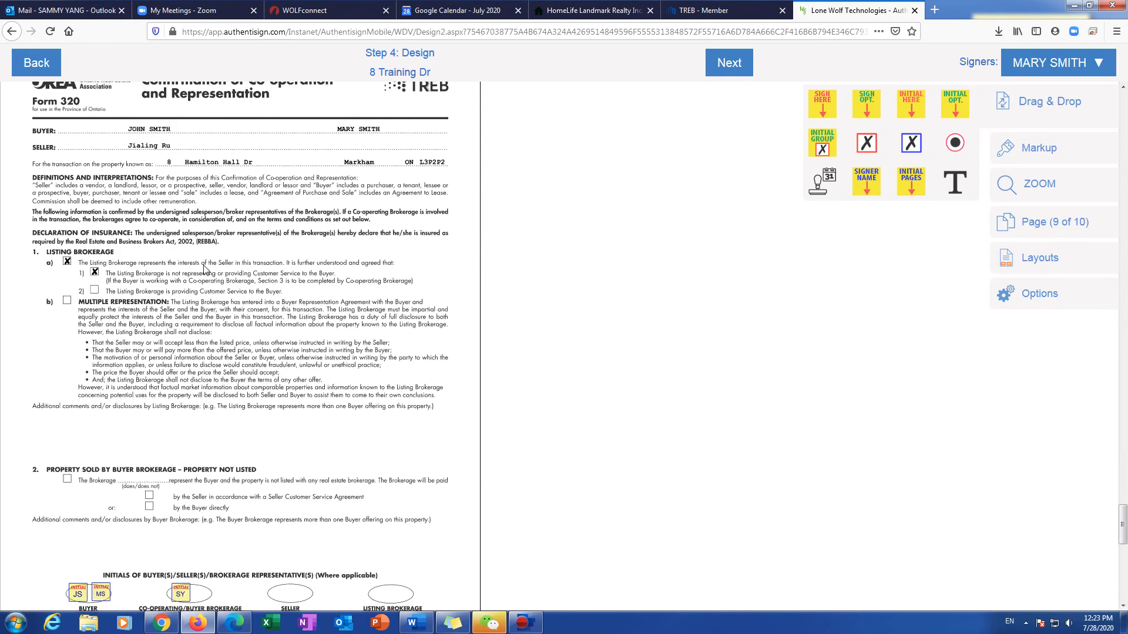
{"action": "scroll", "coordinate": [208, 299], "scroll_direction": "down", "scroll_amount": 3}
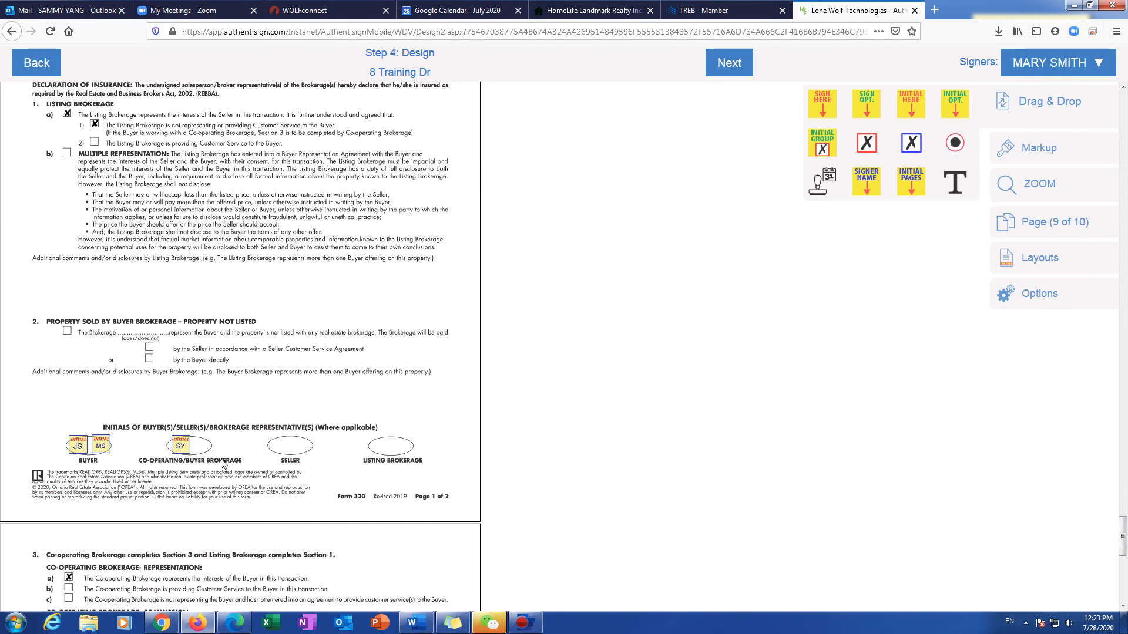
{"action": "scroll", "coordinate": [223, 464], "scroll_direction": "down", "scroll_amount": 10}
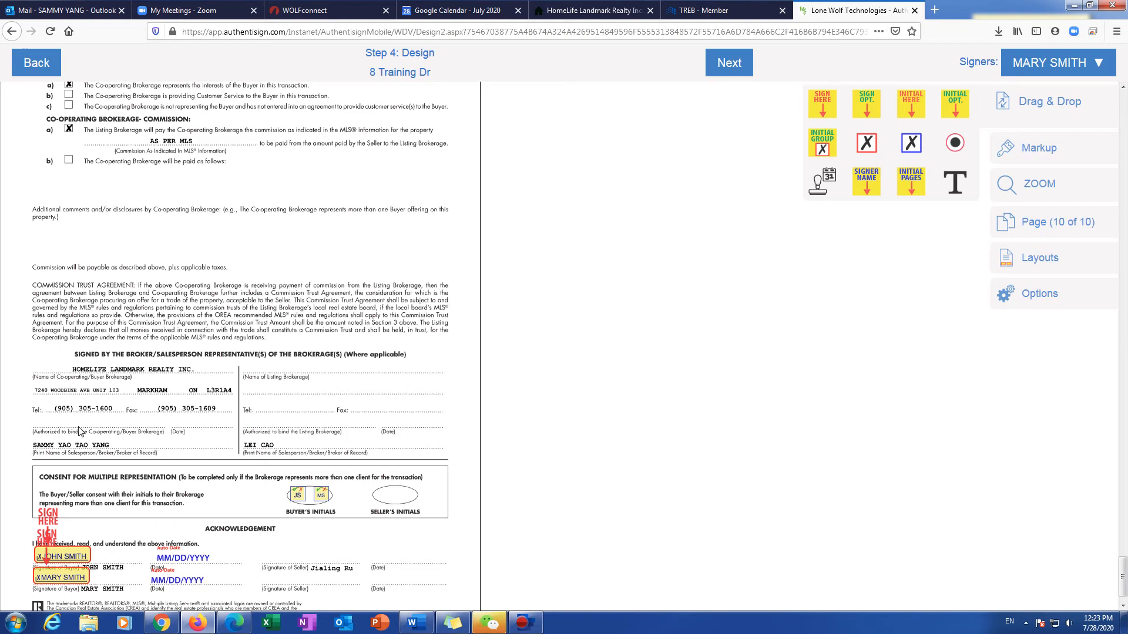
Step: Place the agent's signature in the co-operating brokerage block with an auto-date stamp on the Date line
{"action": "left_click", "coordinate": [1037, 63]}
{"action": "left_click", "coordinate": [1007, 145]}
{"action": "mouse_move", "coordinate": [822, 101]}
{"action": "left_mouse_down"}
{"action": "mouse_move", "coordinate": [391, 267]}
{"action": "mouse_move", "coordinate": [98, 363]}
{"action": "left_mouse_up"}
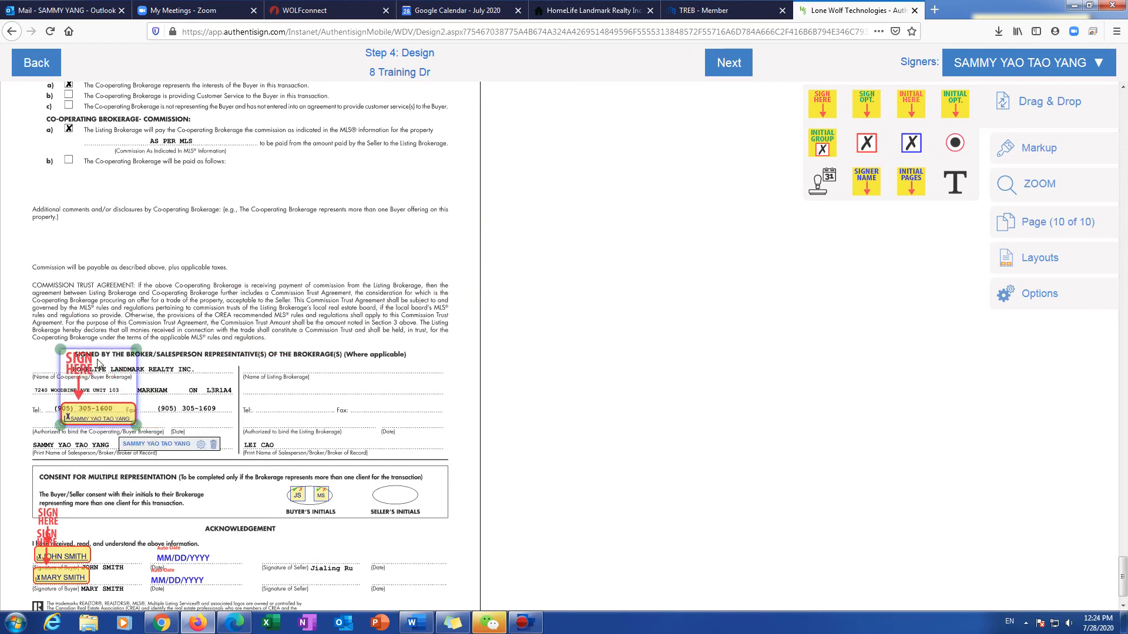
{"action": "left_click", "coordinate": [201, 447]}
{"action": "left_click", "coordinate": [109, 457]}
{"action": "left_click_drag", "start_coordinate": [174, 429], "coordinate": [202, 433]}
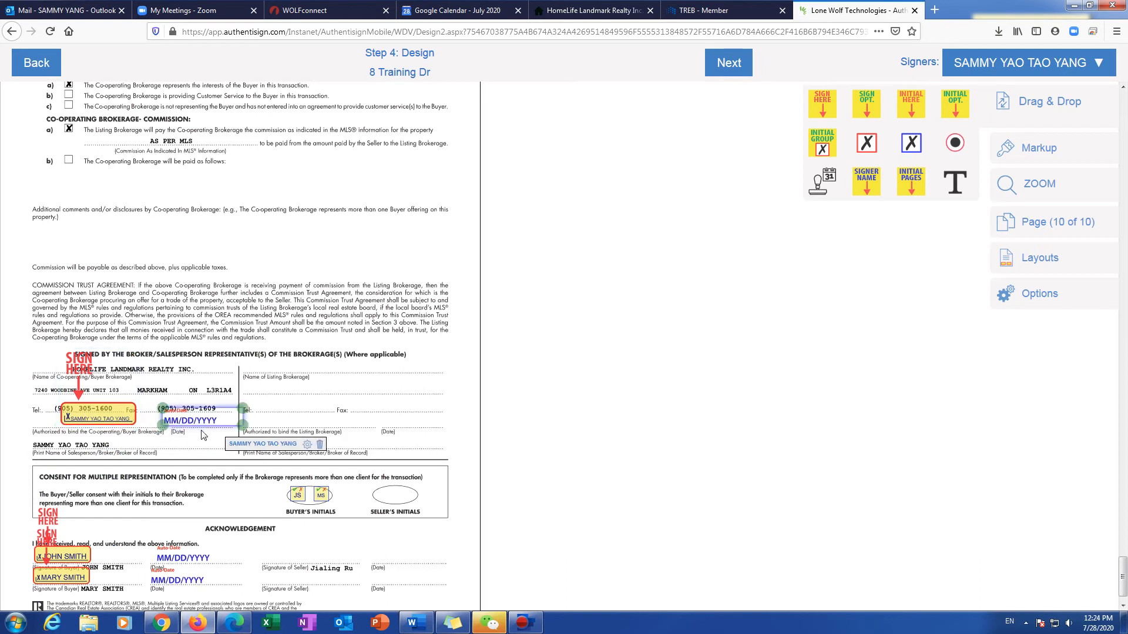
{"action": "left_click", "coordinate": [197, 443]}
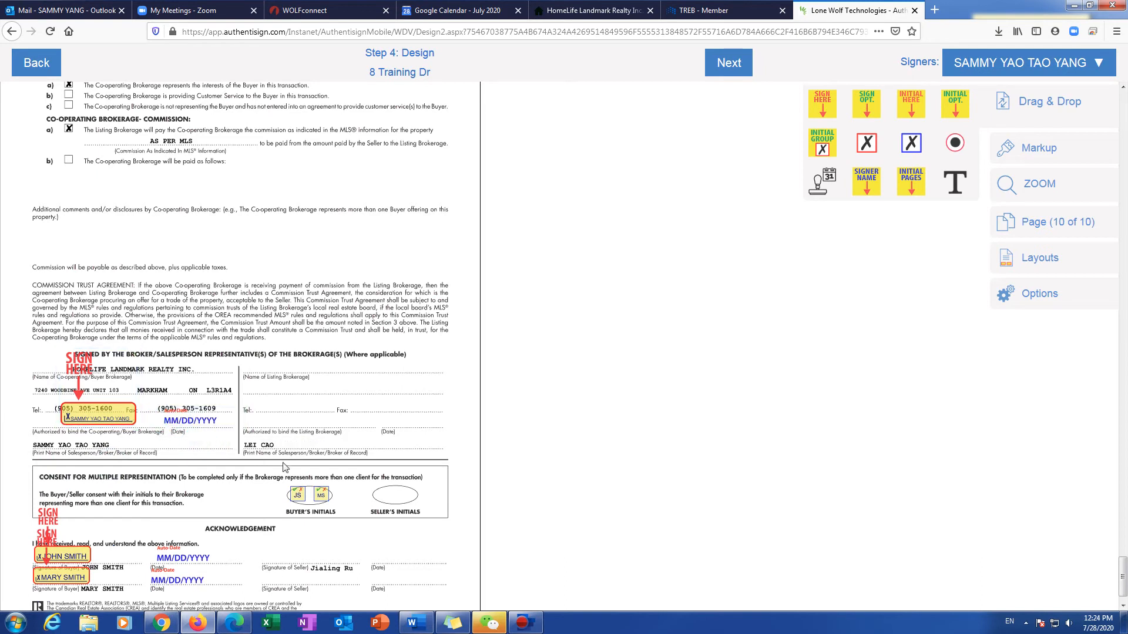
Step: Delete both buyers' multiple-representation consent initials fields
{"action": "scroll", "coordinate": [272, 515], "scroll_direction": "down", "scroll_amount": 1}
{"action": "left_click_drag", "start_coordinate": [299, 451], "coordinate": [323, 477]}
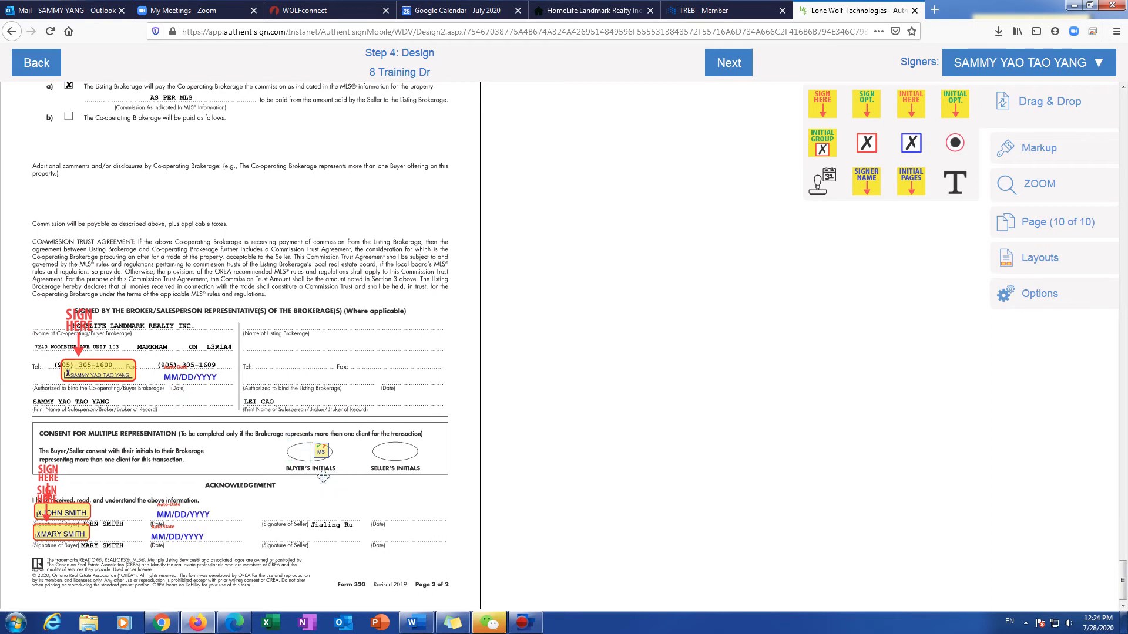
{"action": "left_click", "coordinate": [323, 453]}
{"action": "key", "text": "Delete"}
{"action": "scroll", "coordinate": [254, 471], "scroll_direction": "up", "scroll_amount": 15}
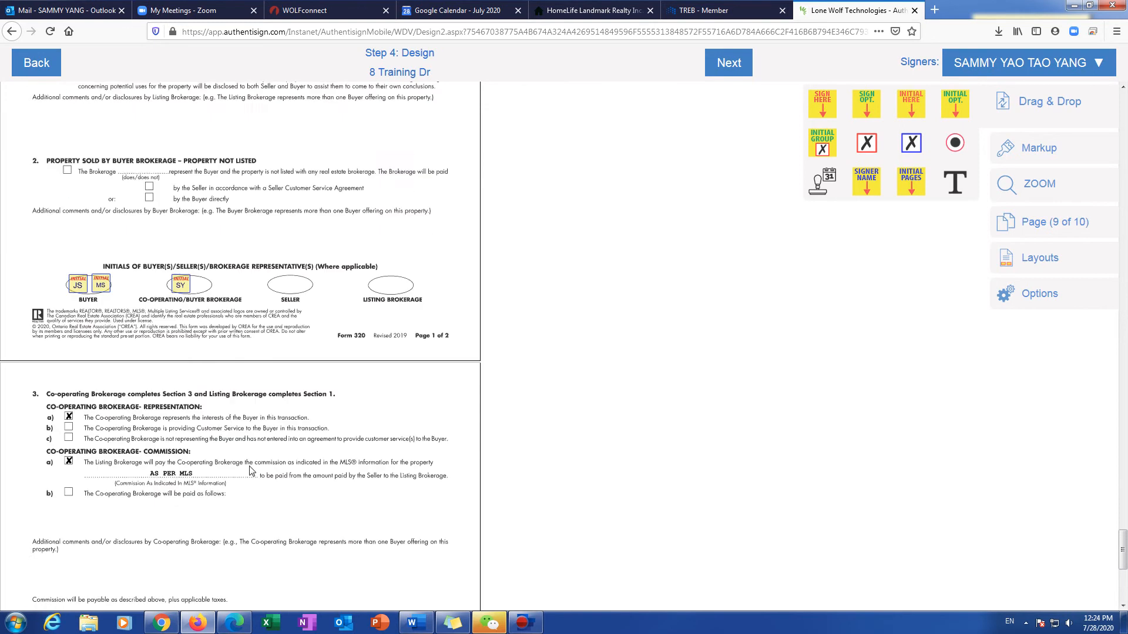
{"action": "scroll", "coordinate": [249, 471], "scroll_direction": "up", "scroll_amount": 6}
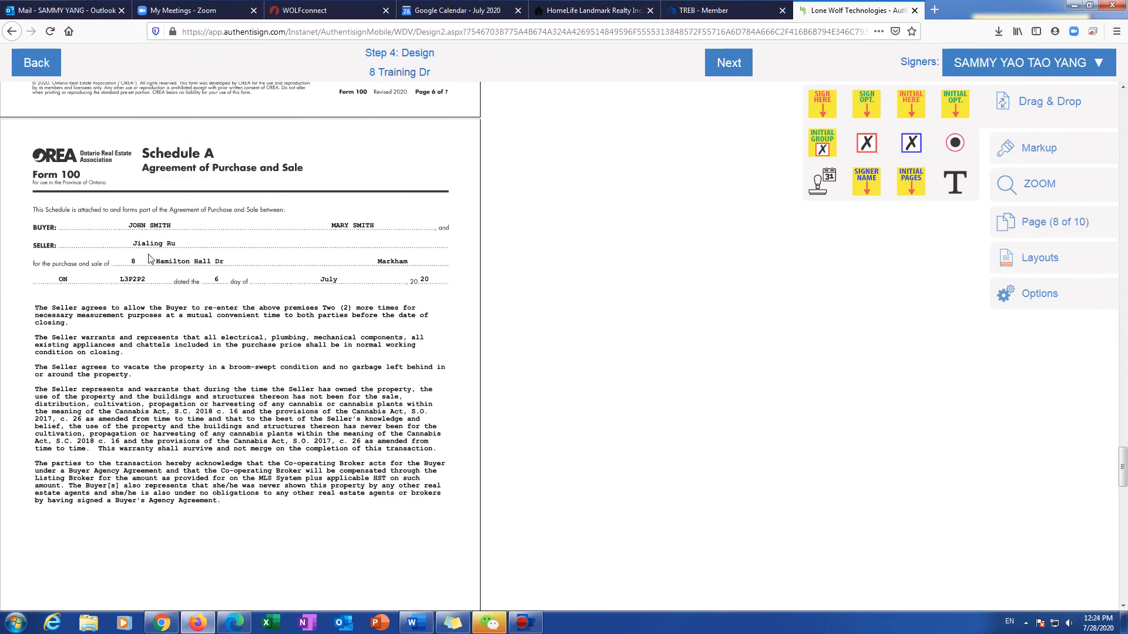
Step: Test a Draw Text markup box on Schedule A, delete it, and advance to Finalize Signing Setup
{"action": "left_click", "coordinate": [1038, 151]}
{"action": "left_click", "coordinate": [771, 141]}
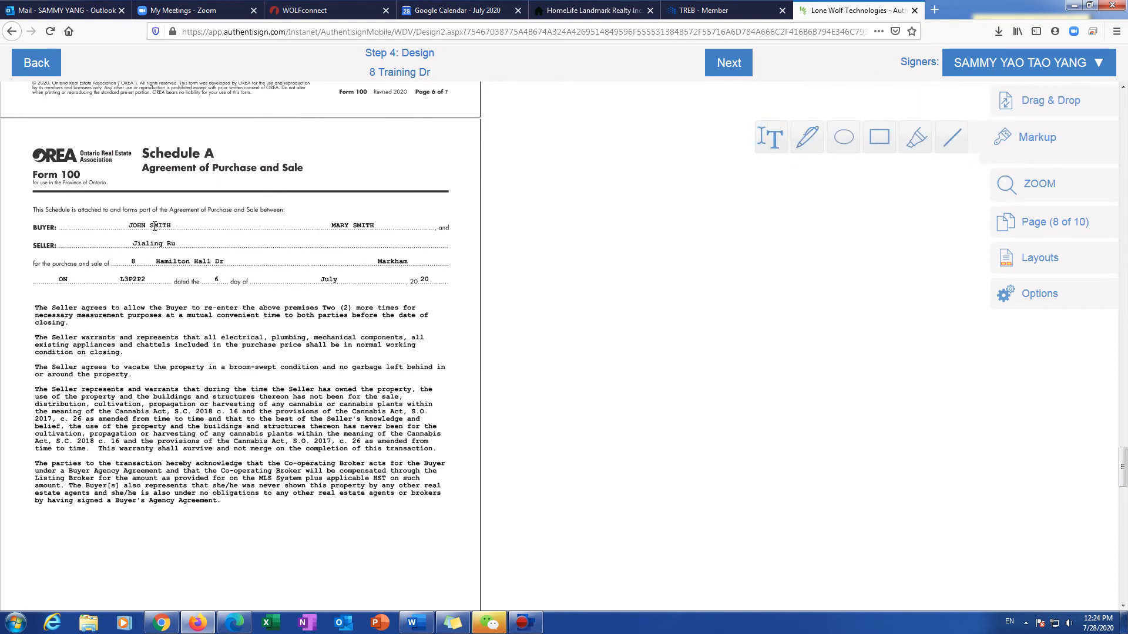
{"action": "left_click_drag", "start_coordinate": [137, 215], "coordinate": [333, 228]}
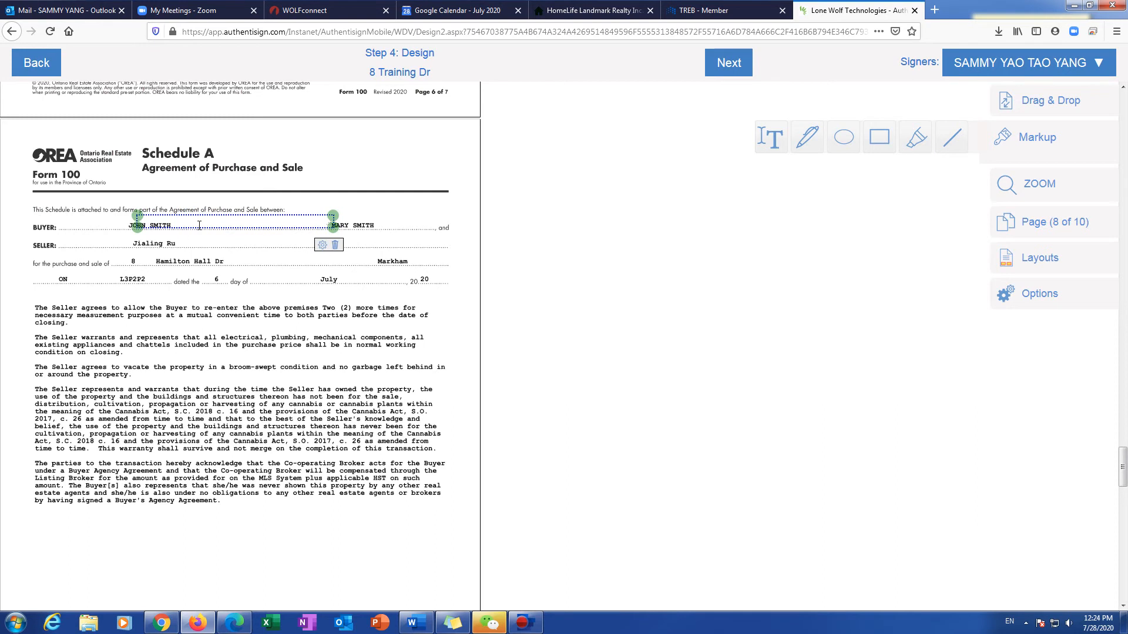
{"action": "left_click", "coordinate": [335, 245]}
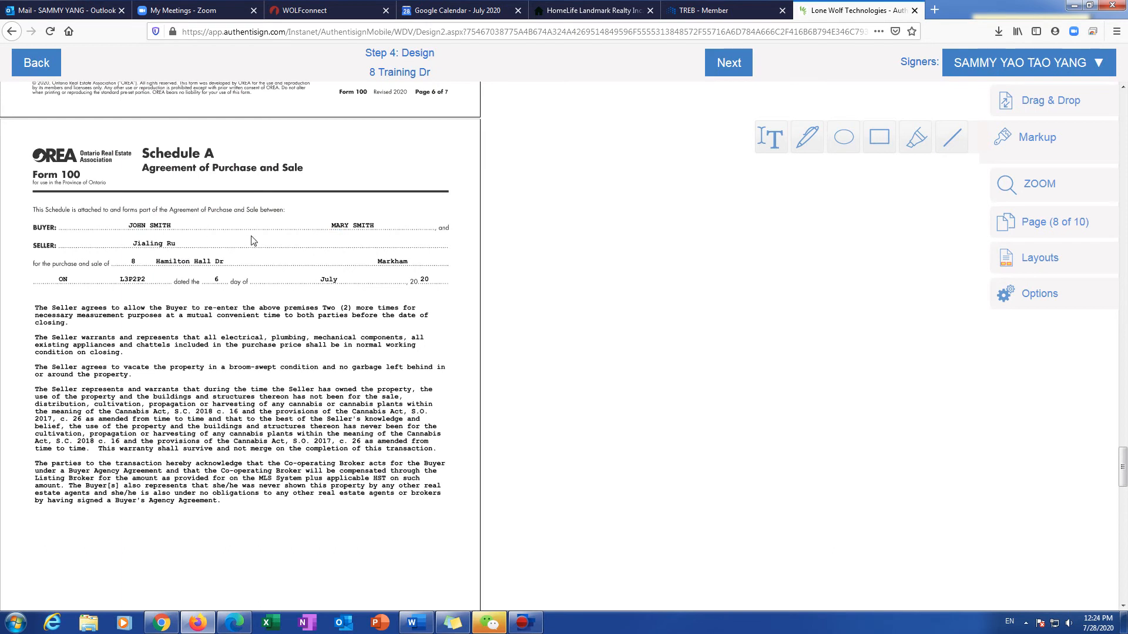
{"action": "left_click", "coordinate": [726, 63]}
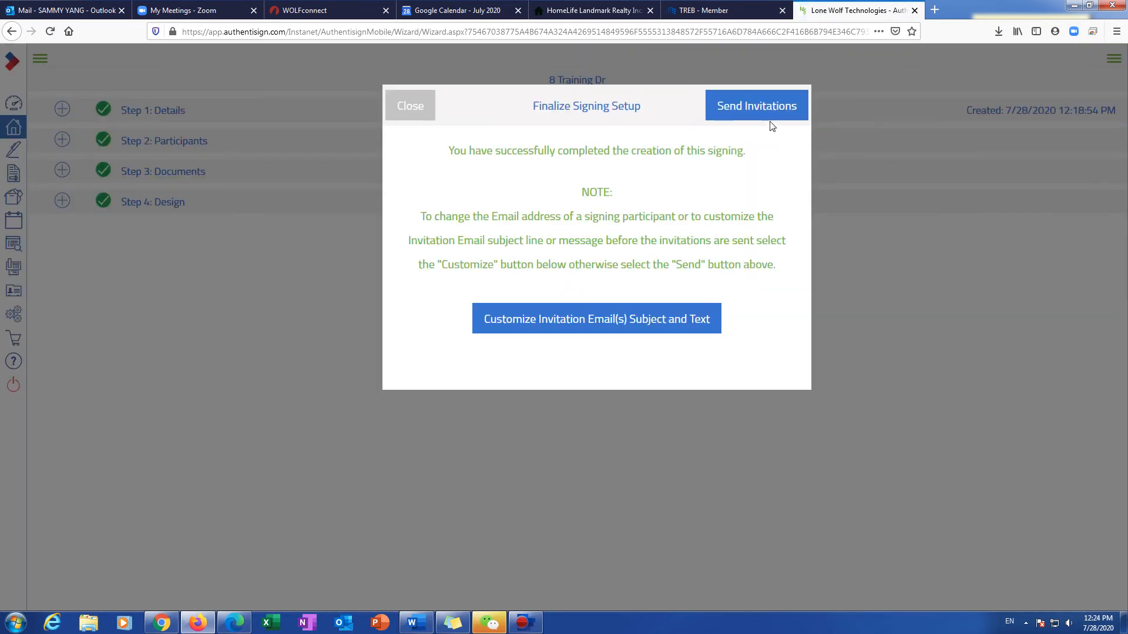
Step: Send the 8 Training Dr signing invitations, acknowledge the confirmation, and start a blank browser tab
{"action": "left_click", "coordinate": [772, 113]}
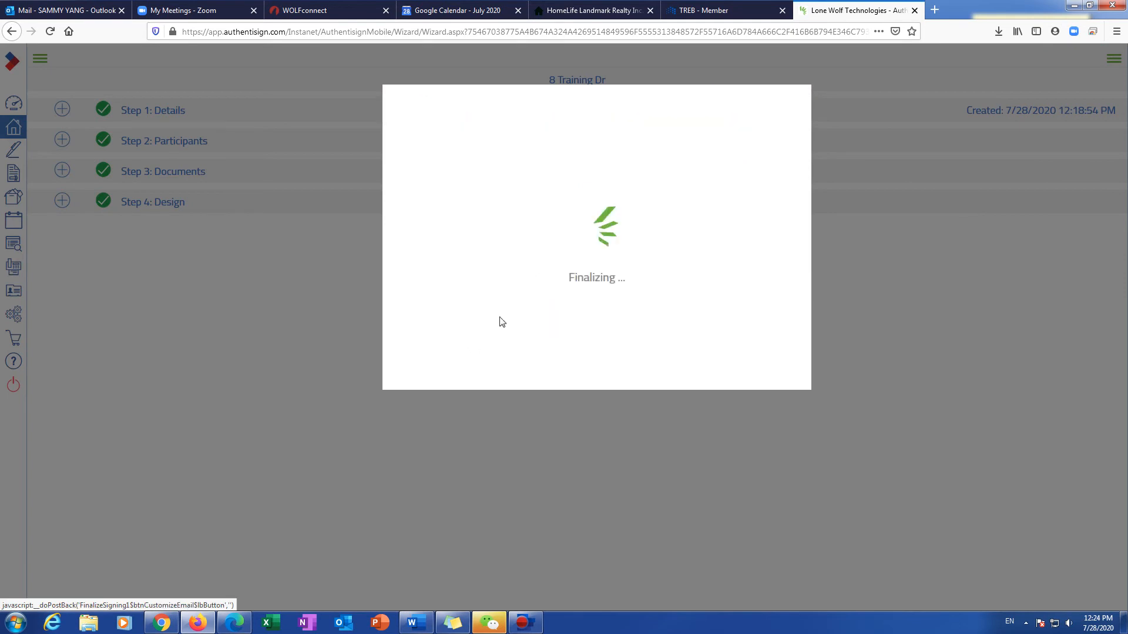
{"action": "left_click", "coordinate": [774, 117]}
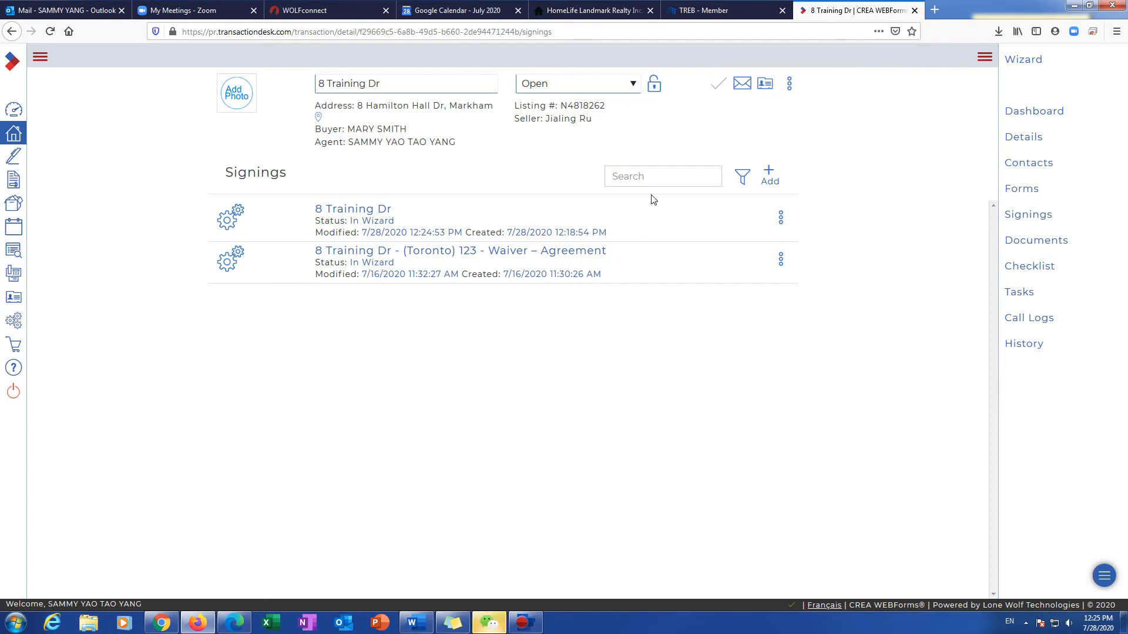
{"action": "left_click", "coordinate": [935, 11]}
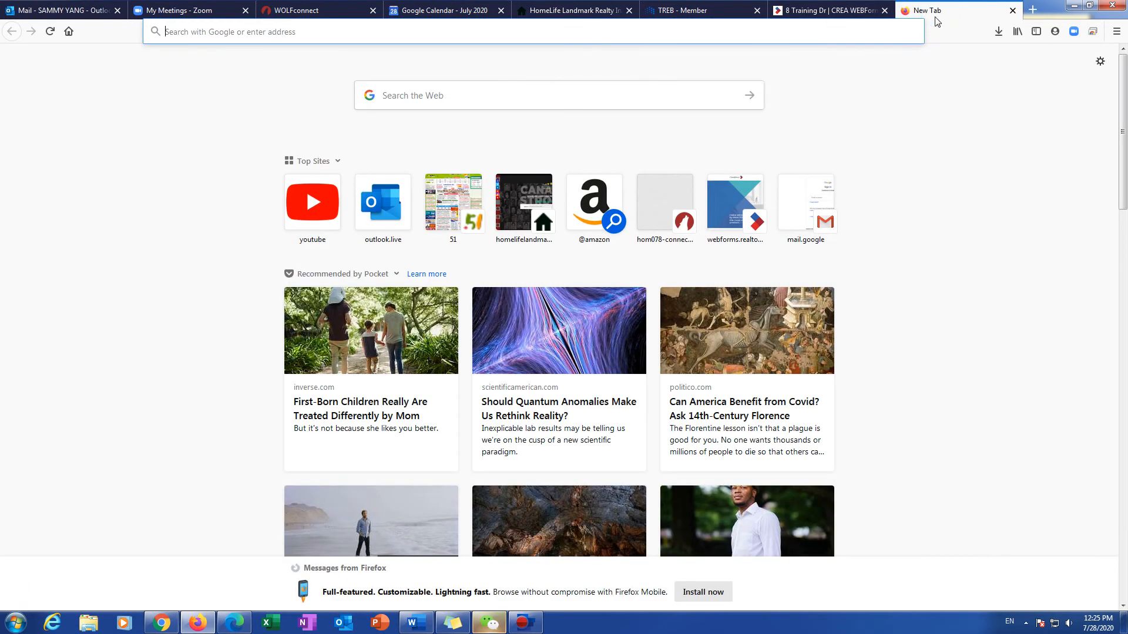
Step: Go to gmail.com and switch to the other signed-in Google account's inbox
{"action": "type", "text": "gmail.com"}
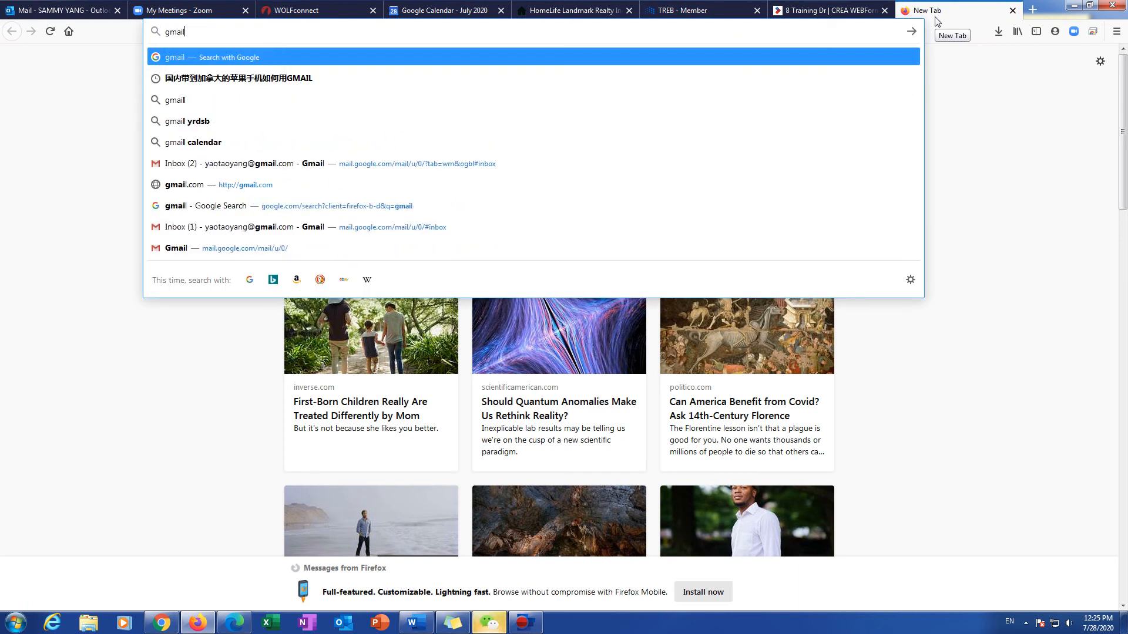
{"action": "key", "text": "Return"}
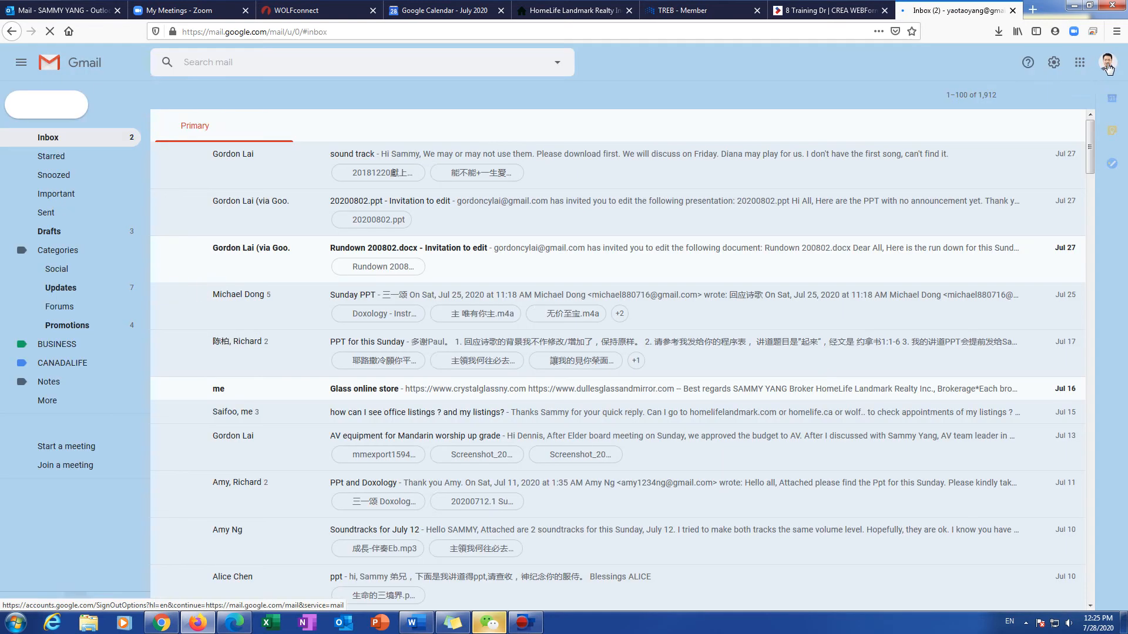
{"action": "left_click", "coordinate": [1107, 65]}
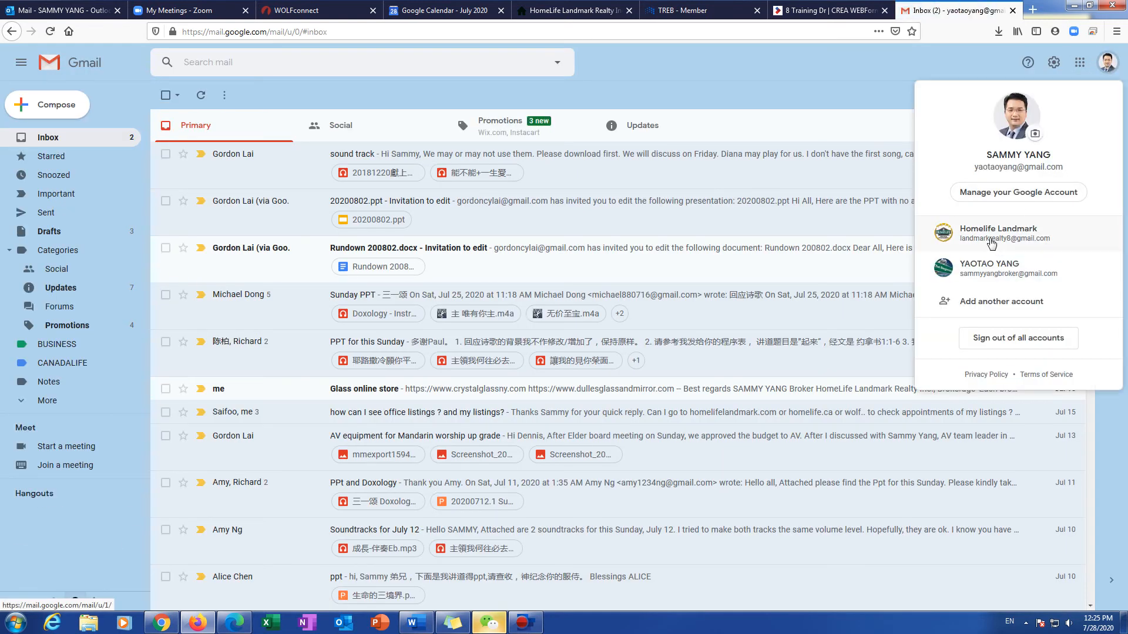
{"action": "left_click", "coordinate": [986, 274]}
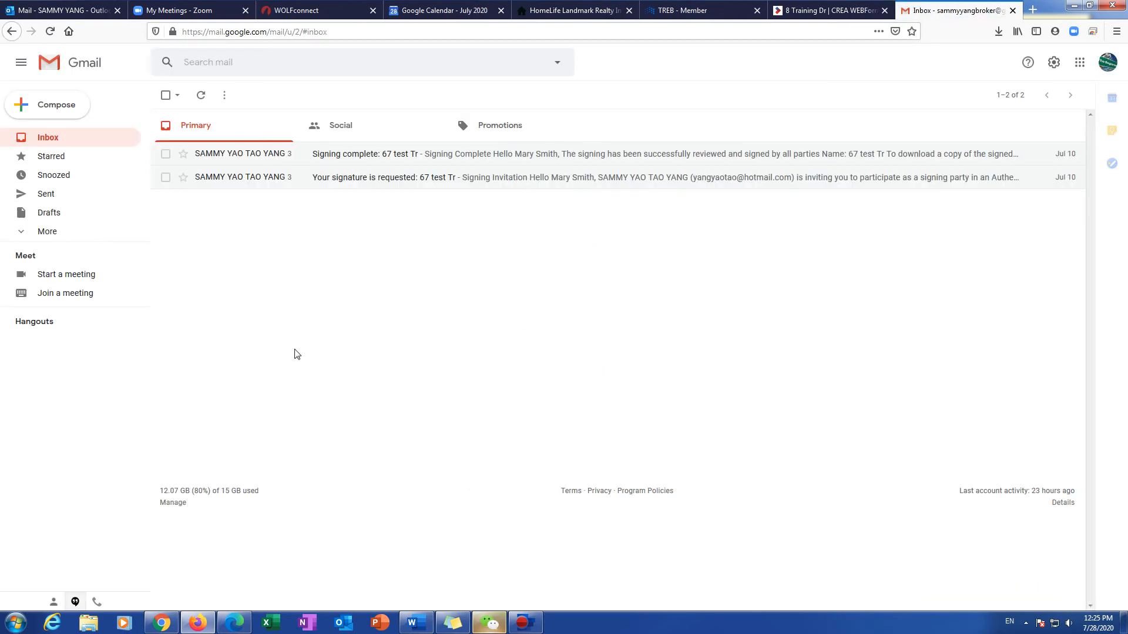
Step: Refresh the inbox several times for new mail, then return to the TREB member tab
{"action": "left_click", "coordinate": [49, 33]}
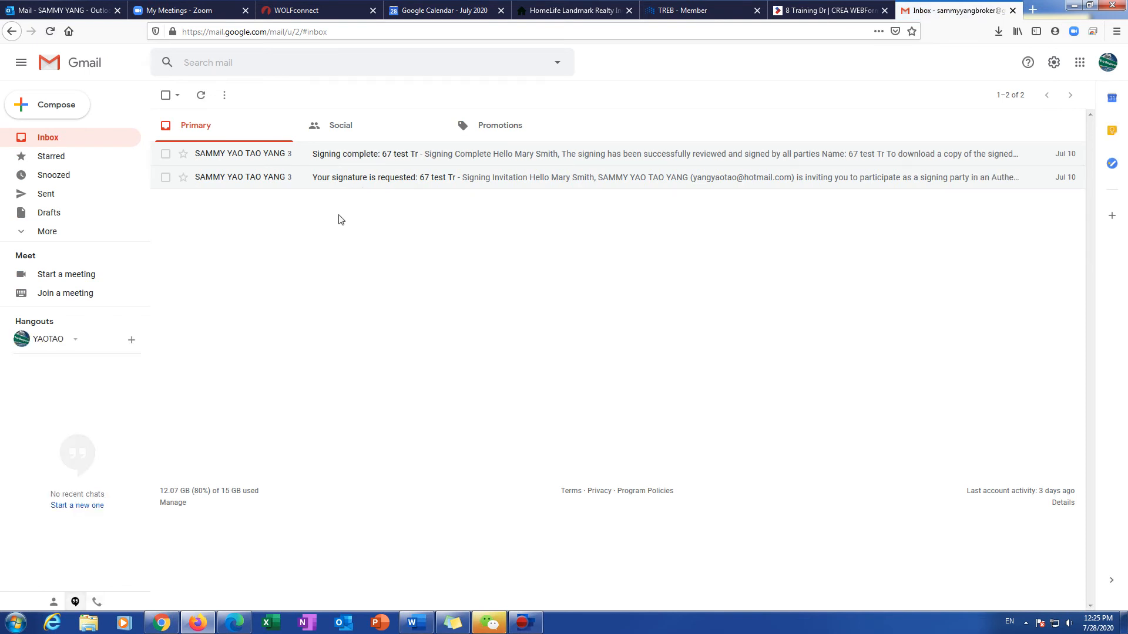
{"action": "left_click", "coordinate": [50, 31]}
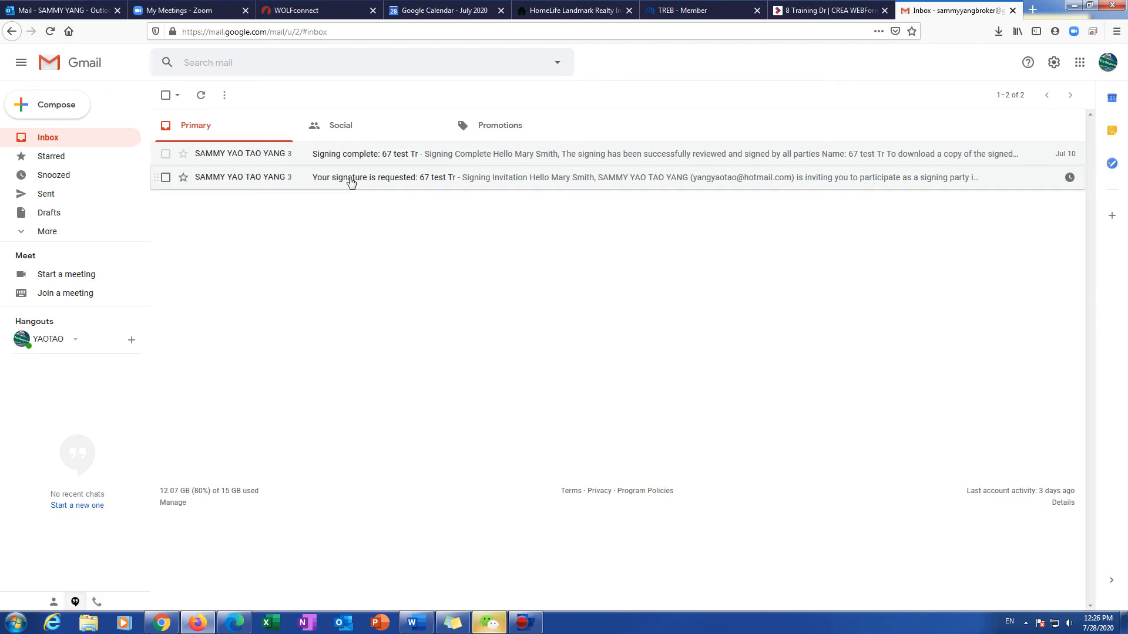
{"action": "left_click", "coordinate": [50, 31]}
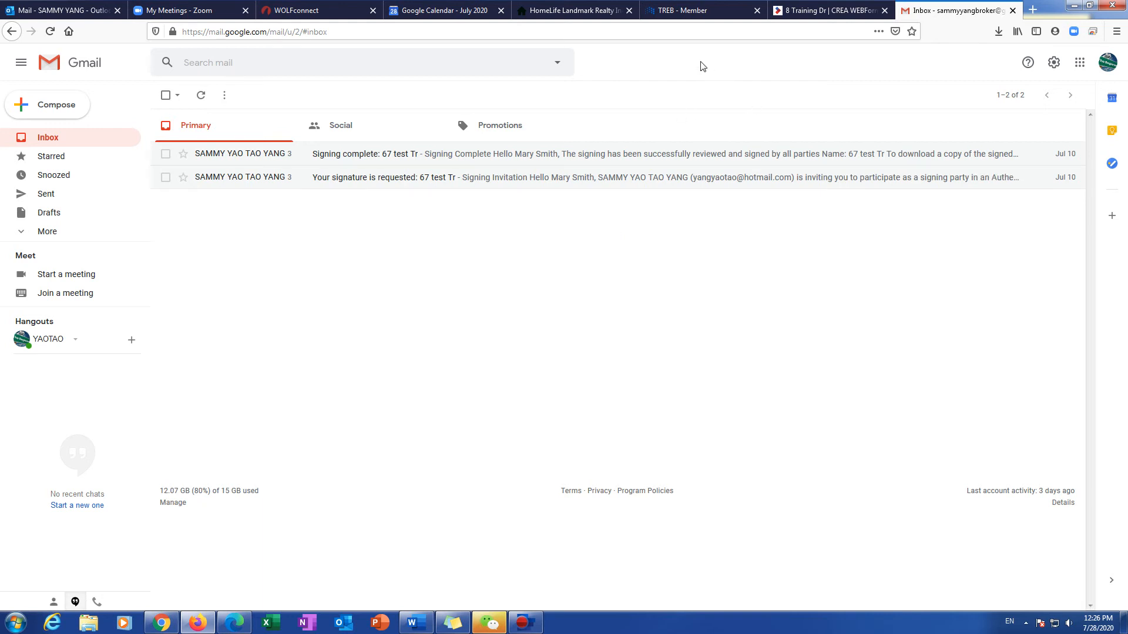
{"action": "left_click", "coordinate": [690, 12]}
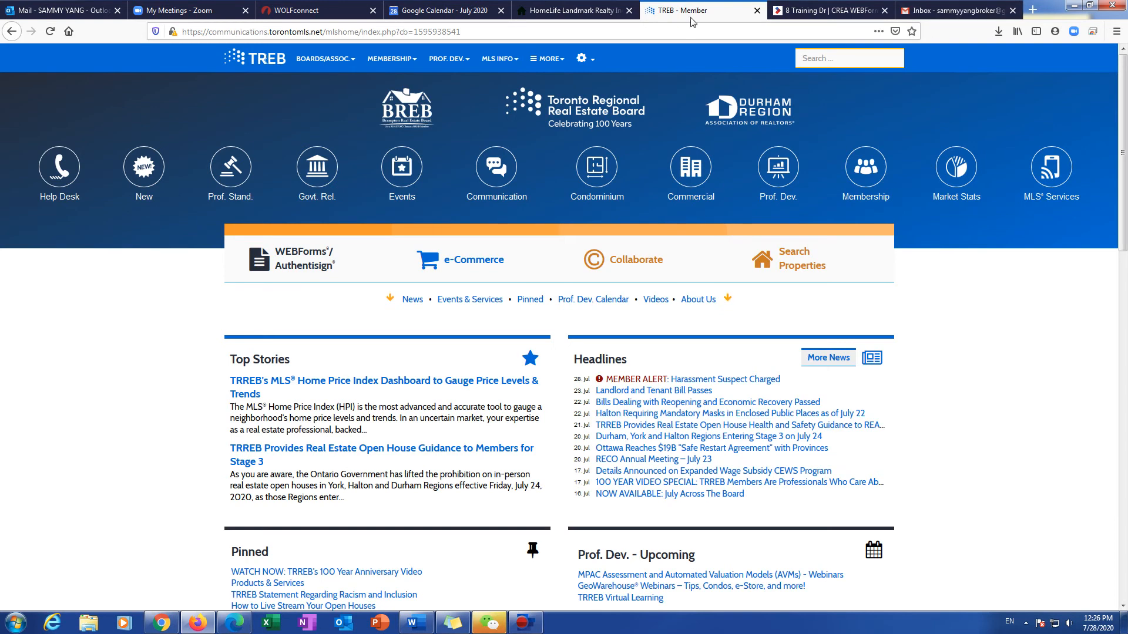
{"action": "left_click", "coordinate": [783, 254]}
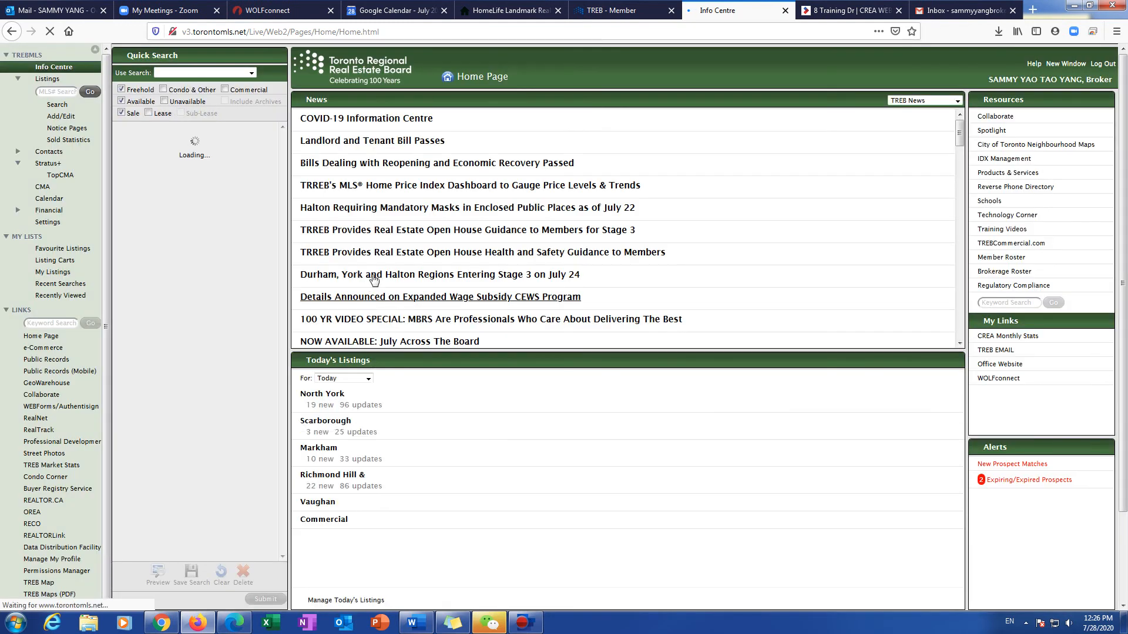
{"action": "scroll", "coordinate": [326, 499], "scroll_direction": "down", "scroll_amount": 2}
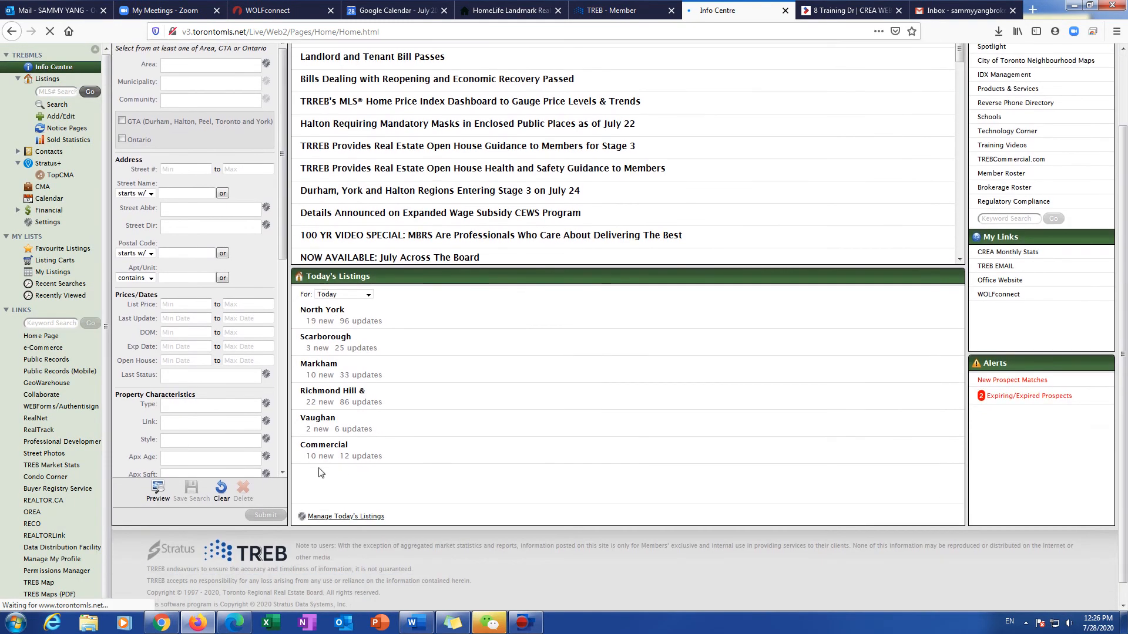
{"action": "left_click", "coordinate": [317, 392]}
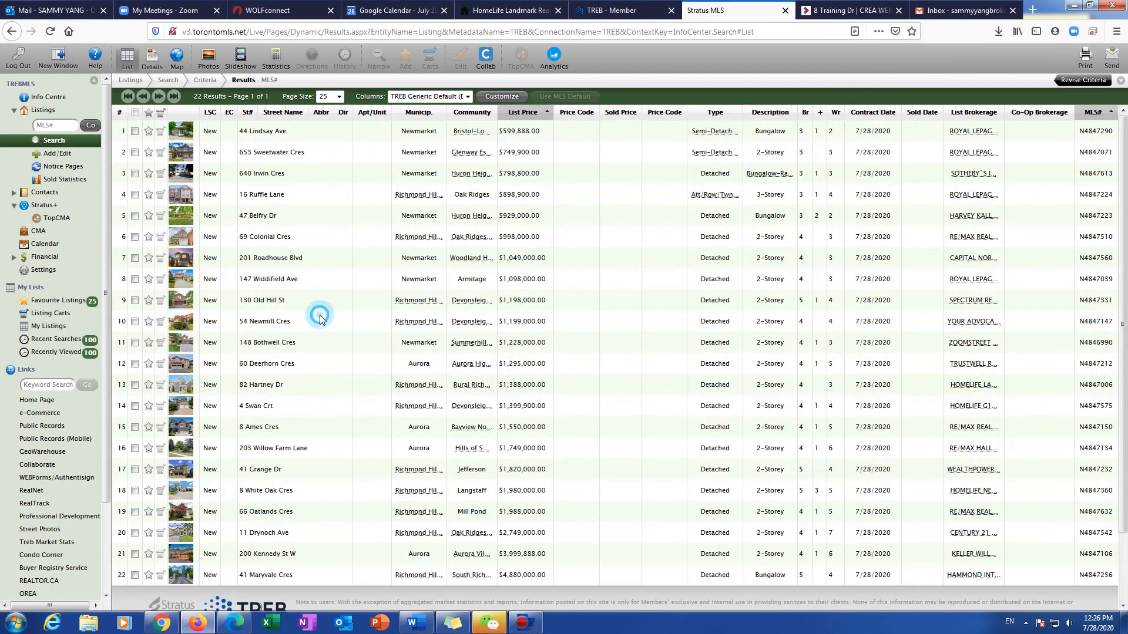
{"action": "double_click", "coordinate": [320, 316]}
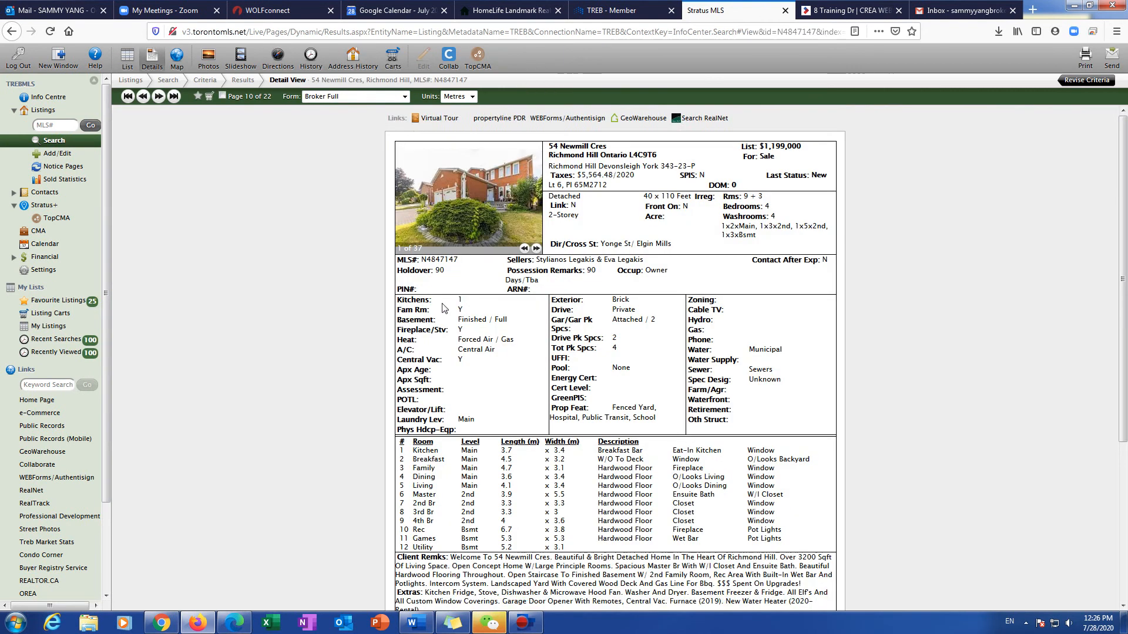
{"action": "left_click", "coordinate": [456, 120]}
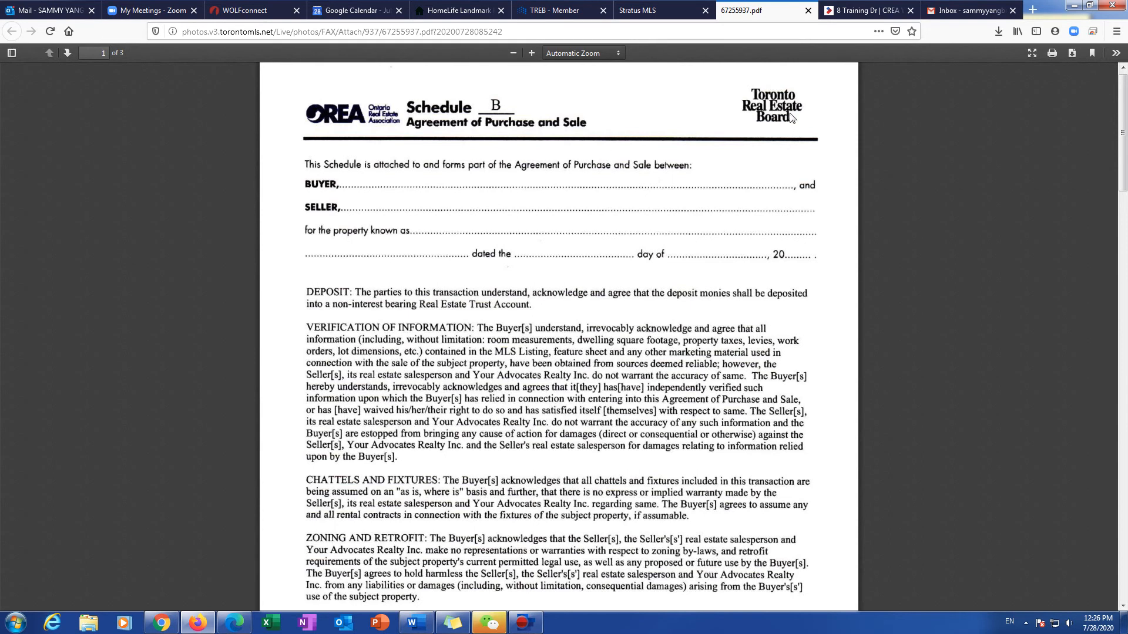
Step: Refresh Gmail, open 'Your signature is requested: 8 Training Dr', and choose START SIGNING
{"action": "left_click", "coordinate": [956, 18]}
{"action": "left_click", "coordinate": [52, 33]}
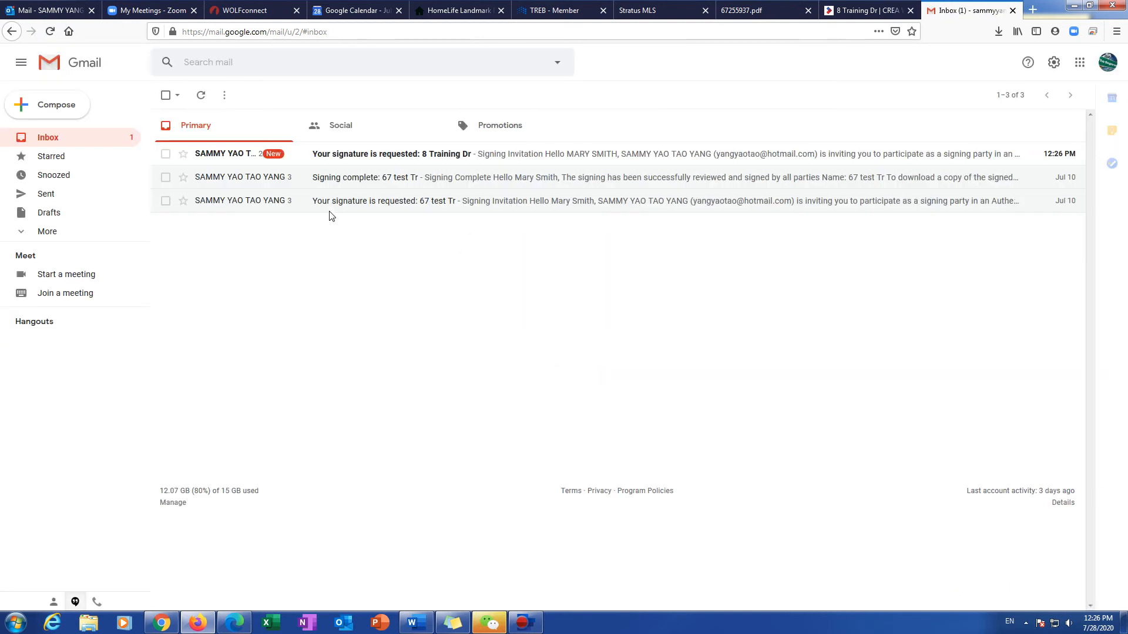
{"action": "left_click", "coordinate": [355, 156]}
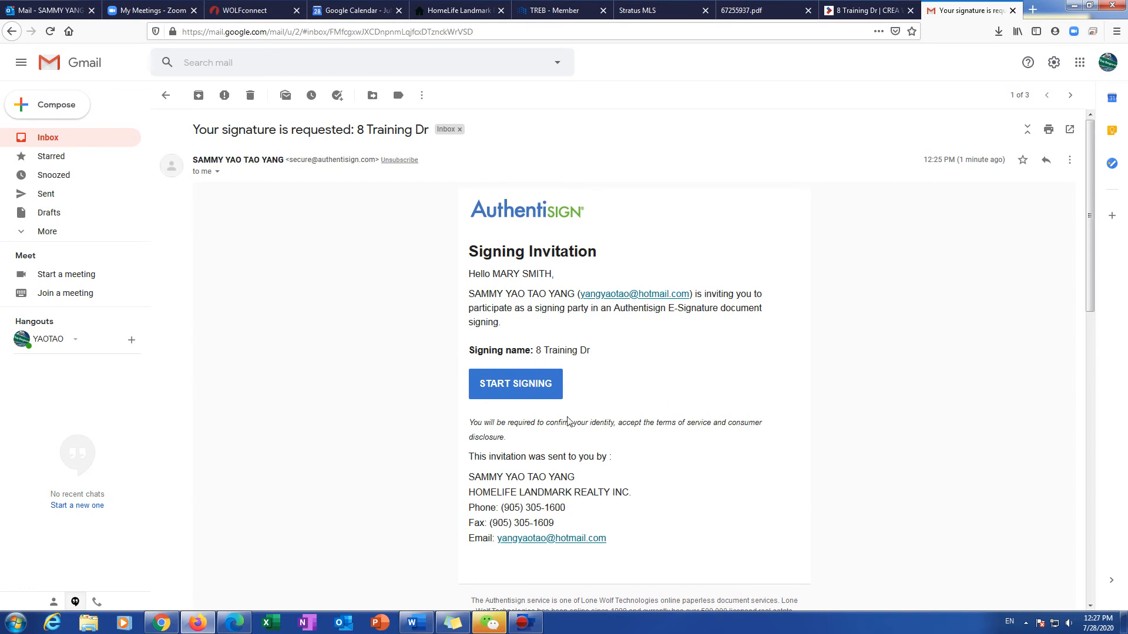
{"action": "left_click", "coordinate": [515, 389]}
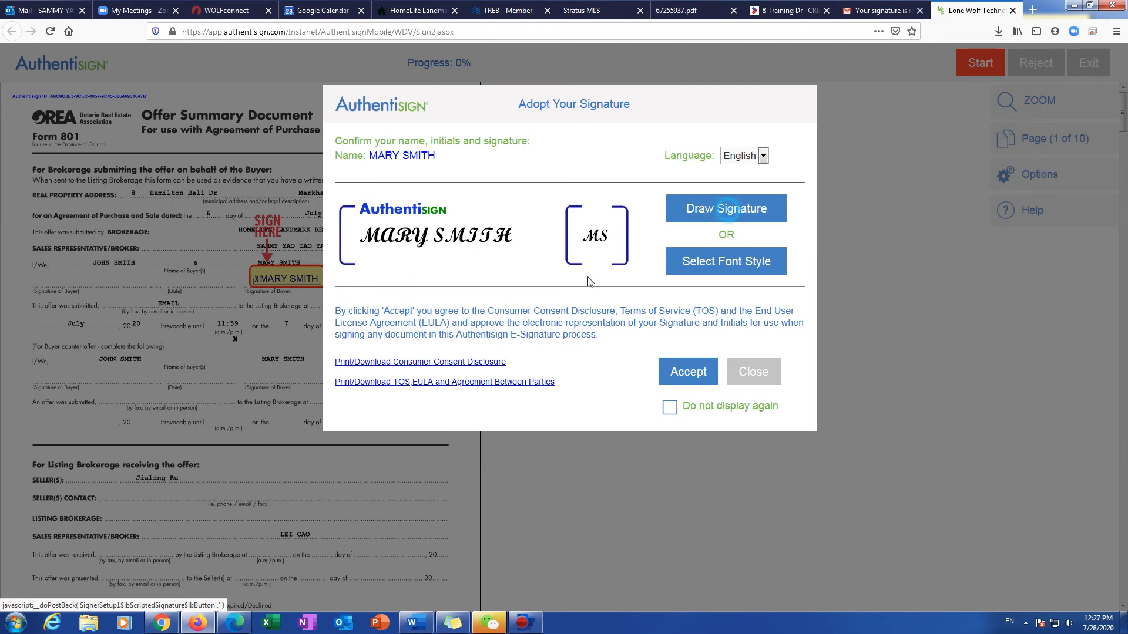
Step: Discard a hand-drawn attempt and adopt a script-font signature and initials for the buyer
{"action": "left_click", "coordinate": [728, 211]}
{"action": "mouse_move", "coordinate": [539, 303]}
{"action": "left_mouse_down"}
{"action": "mouse_move", "coordinate": [650, 235]}
{"action": "mouse_move", "coordinate": [599, 297]}
{"action": "mouse_move", "coordinate": [641, 219]}
{"action": "mouse_move", "coordinate": [654, 239]}
{"action": "left_mouse_up"}
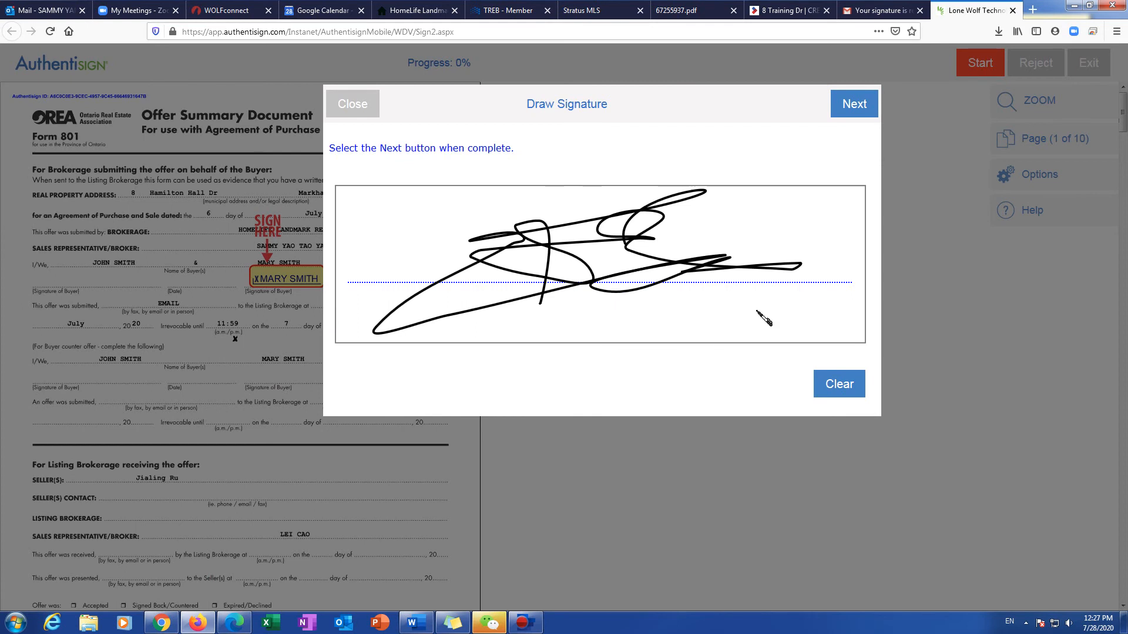
{"action": "left_click", "coordinate": [347, 100]}
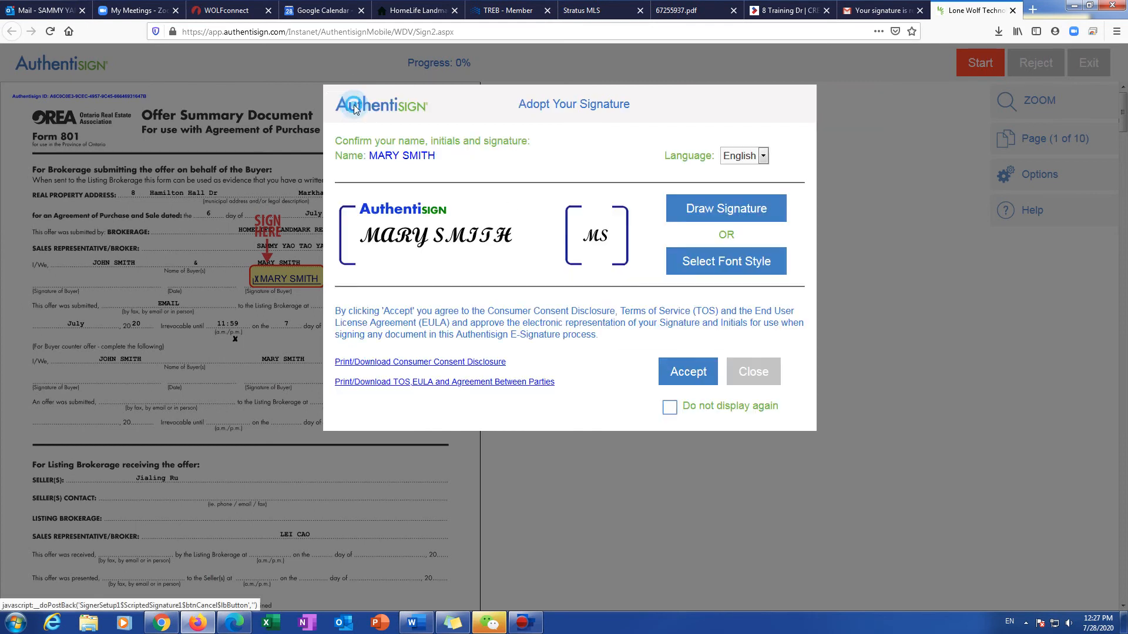
{"action": "left_click", "coordinate": [725, 262]}
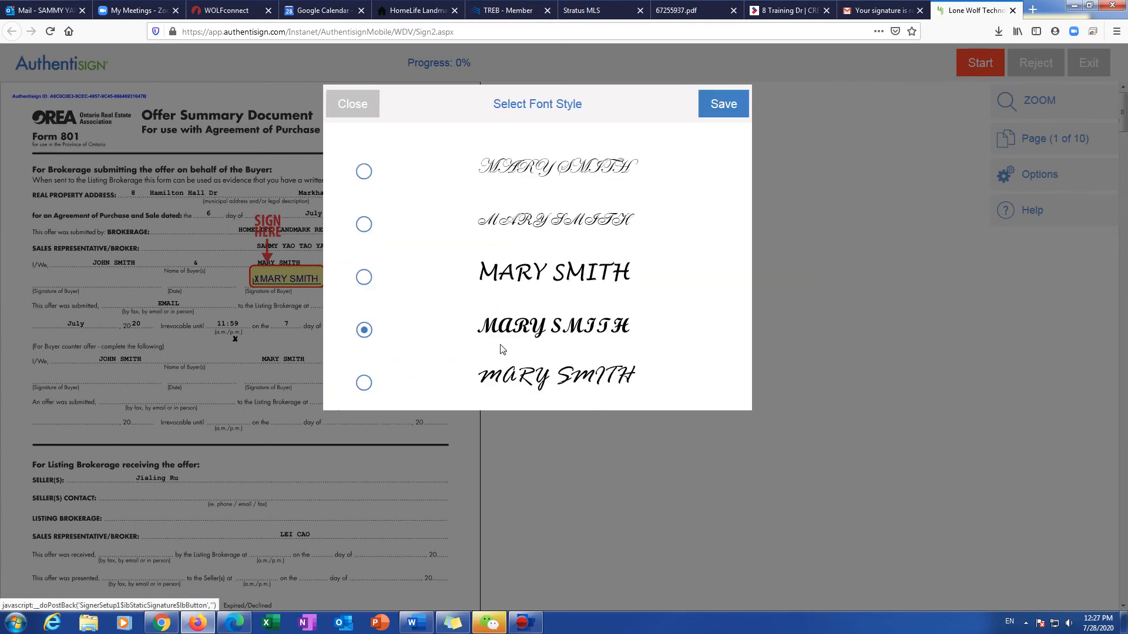
{"action": "left_click", "coordinate": [337, 104]}
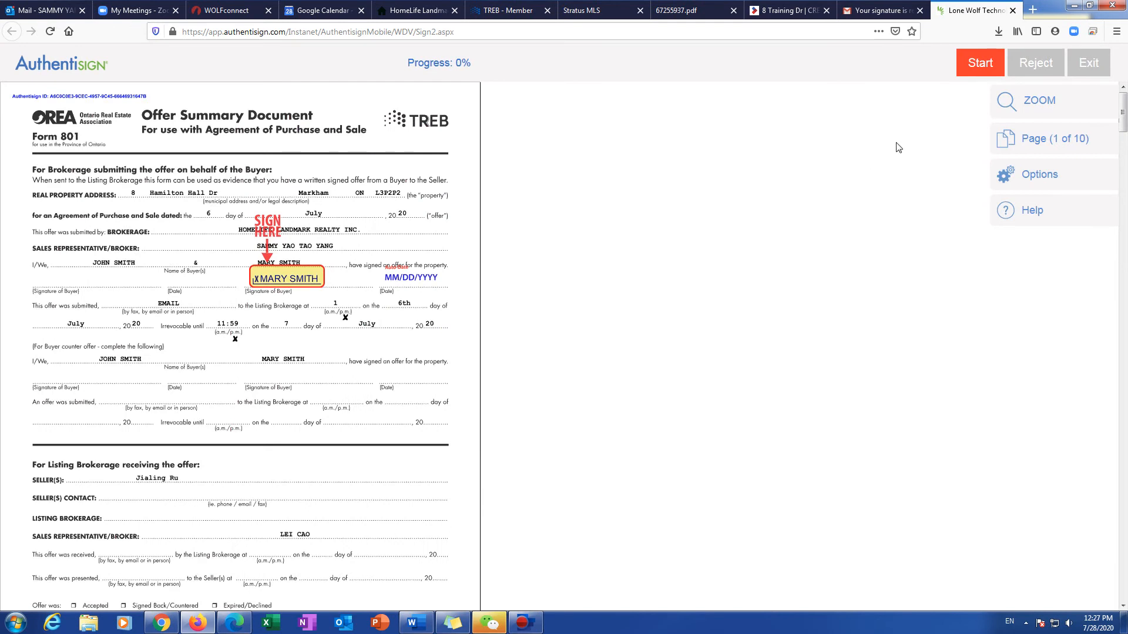
Step: Sign the Offer Summary and initial each buyer initials field through page 7
{"action": "left_click", "coordinate": [970, 66]}
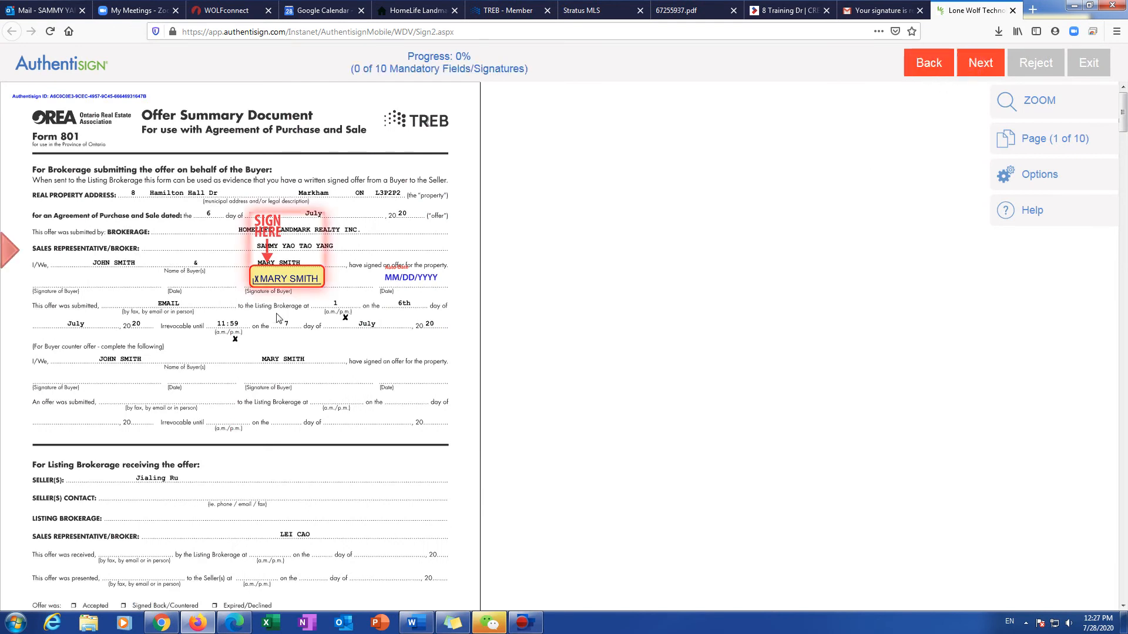
{"action": "left_click", "coordinate": [281, 280]}
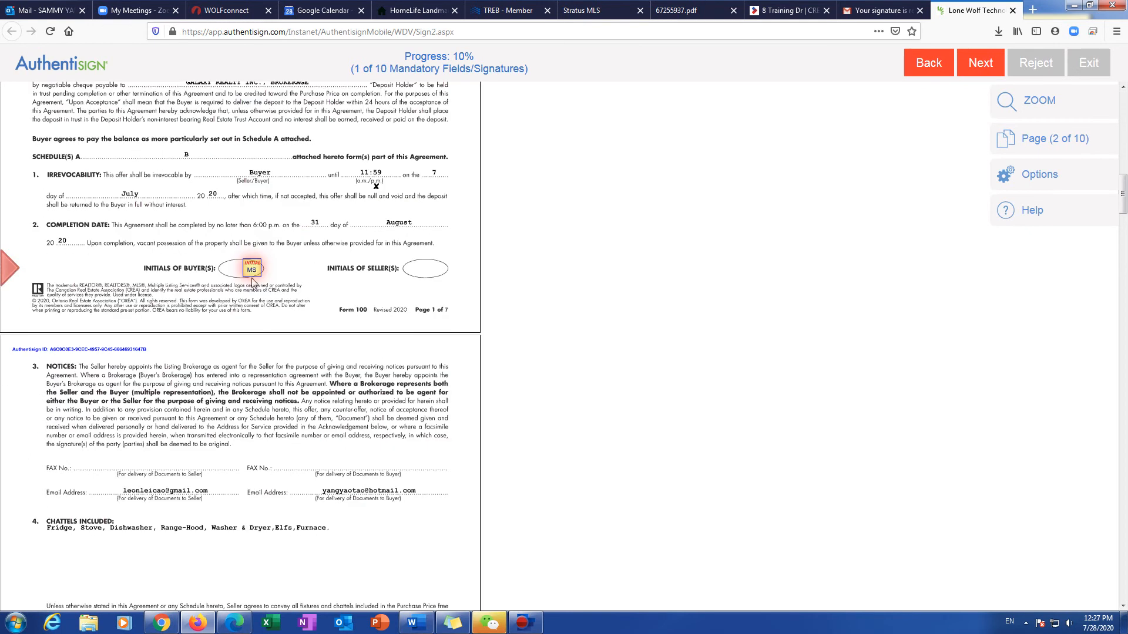
{"action": "left_click", "coordinate": [252, 272]}
{"action": "left_click", "coordinate": [252, 272]}
{"action": "left_click", "coordinate": [252, 272]}
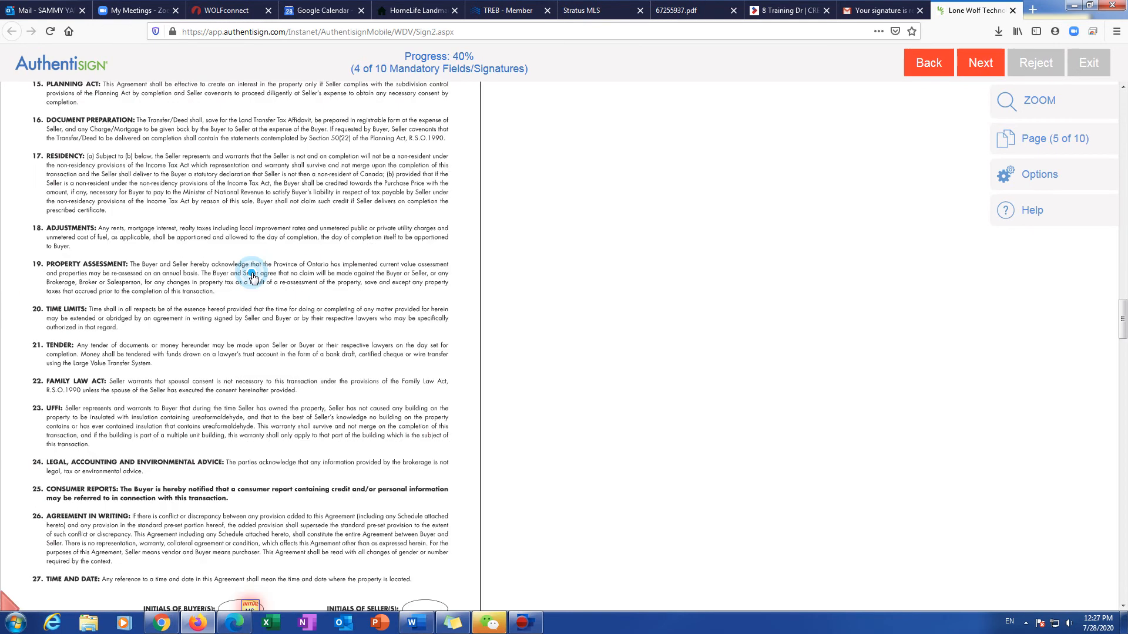
{"action": "left_click", "coordinate": [253, 272]}
{"action": "left_click", "coordinate": [252, 272]}
{"action": "left_click", "coordinate": [253, 272]}
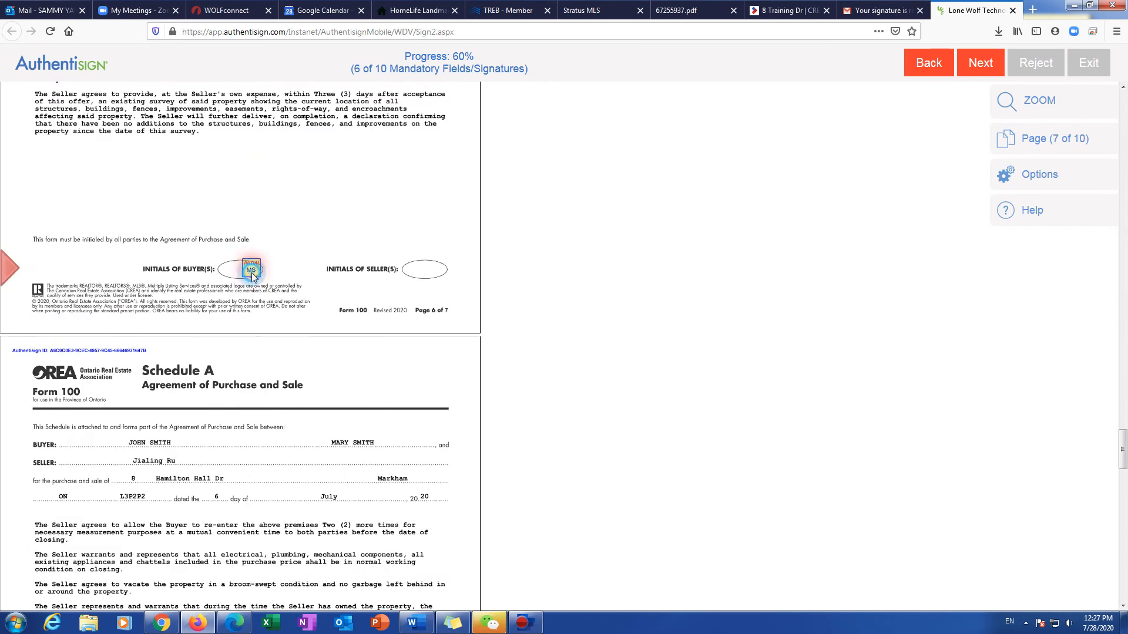
{"action": "left_click", "coordinate": [251, 271]}
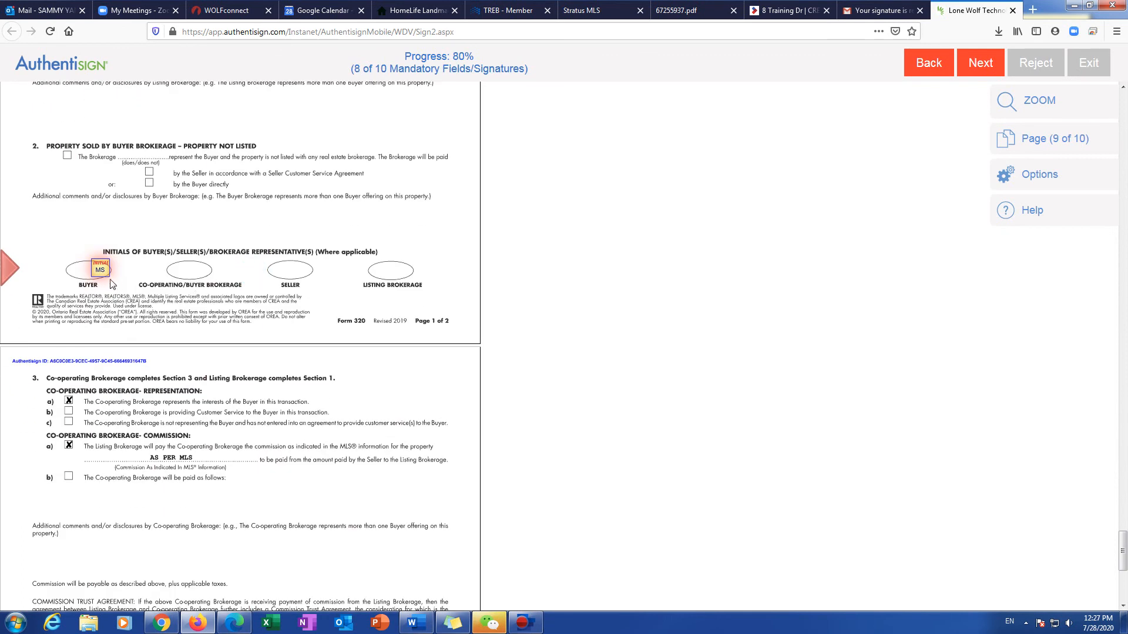
Step: Initial Form 320, sign the acknowledgement to complete signing, and decline a password
{"action": "left_click", "coordinate": [105, 278]}
{"action": "left_click", "coordinate": [84, 533]}
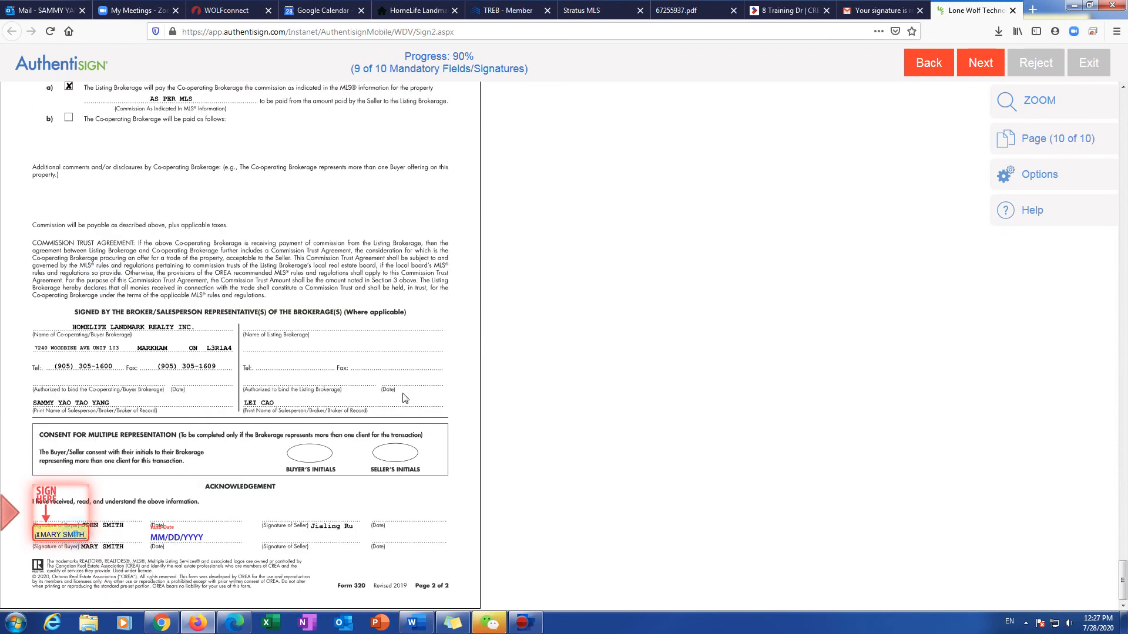
{"action": "left_click", "coordinate": [559, 305]}
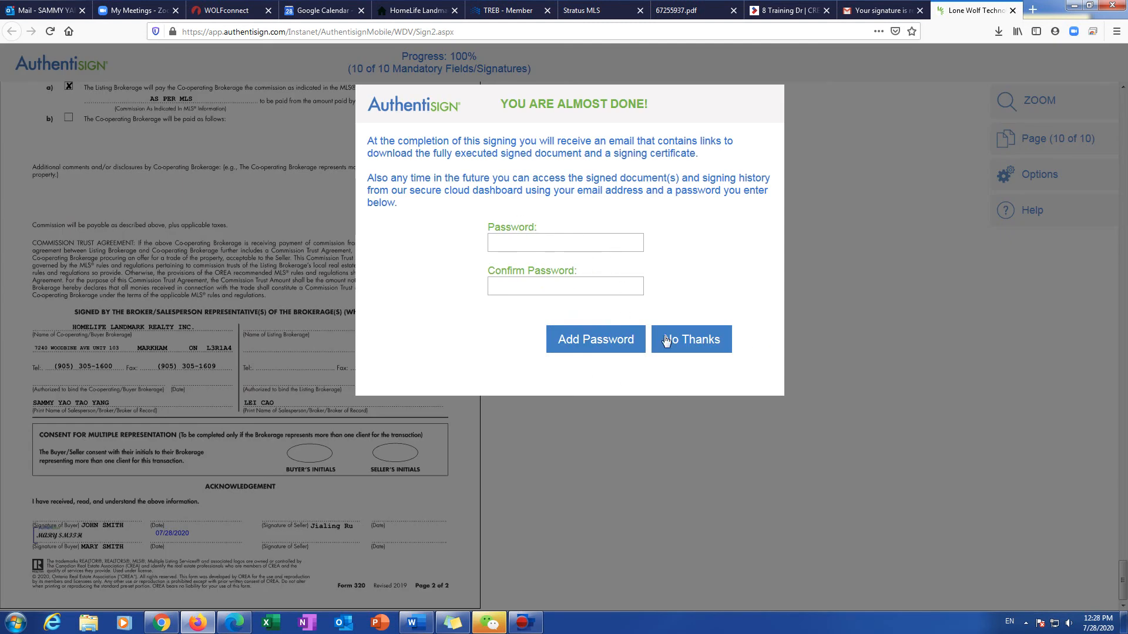
{"action": "left_click", "coordinate": [692, 345]}
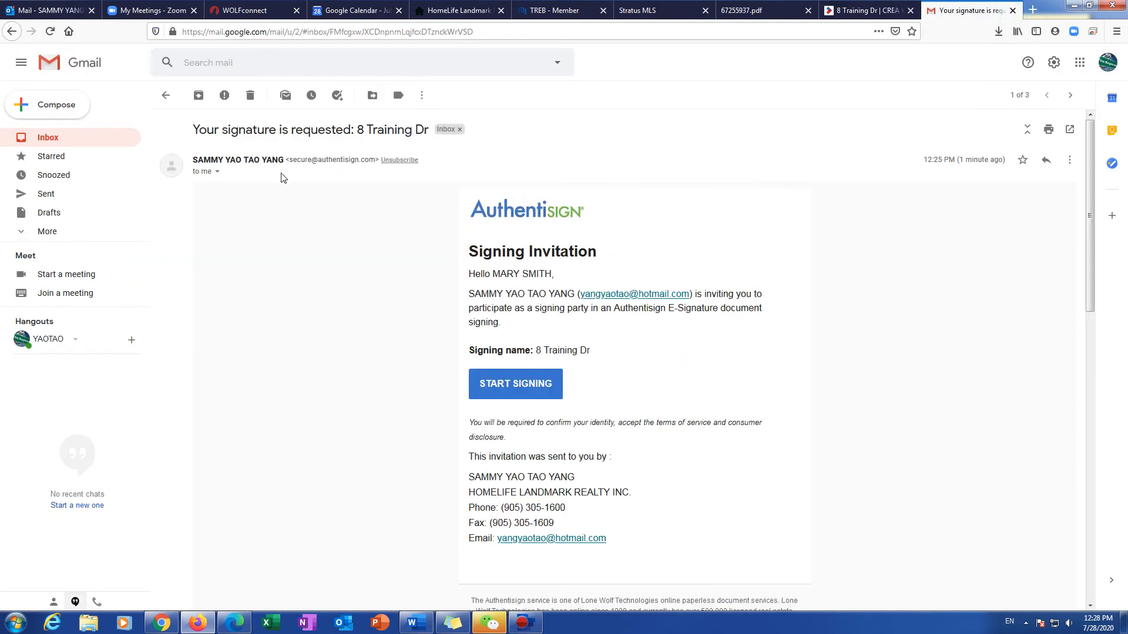
Step: Start the second buyer's signing from the second 8 Training Dr invitation in Gmail
{"action": "scroll", "coordinate": [312, 274], "scroll_direction": "down", "scroll_amount": 10}
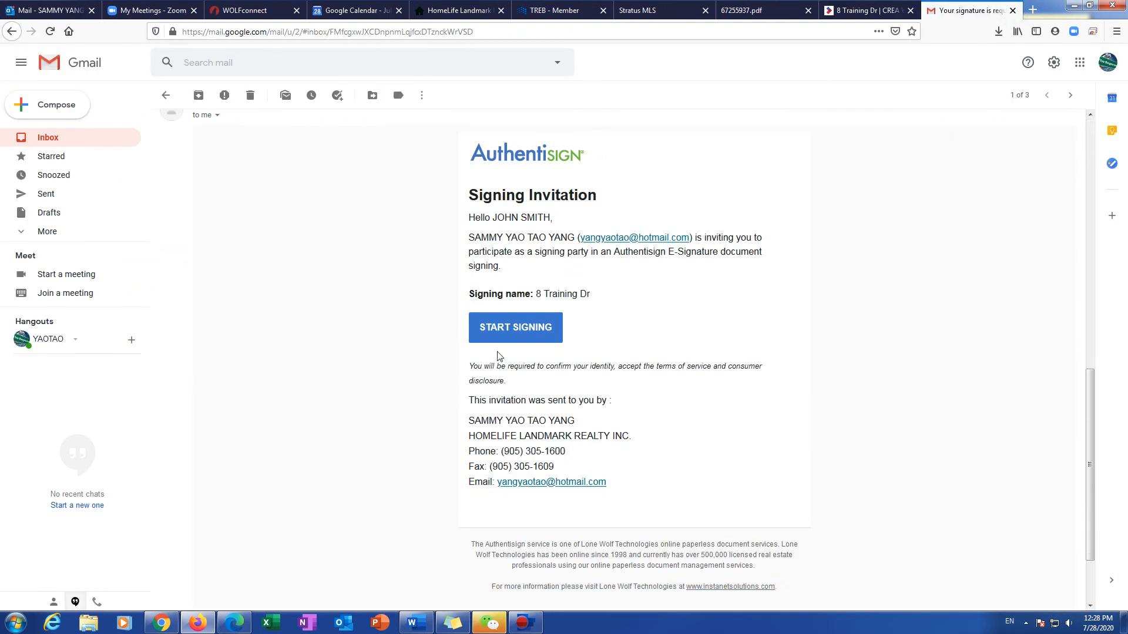
{"action": "left_click", "coordinate": [509, 340]}
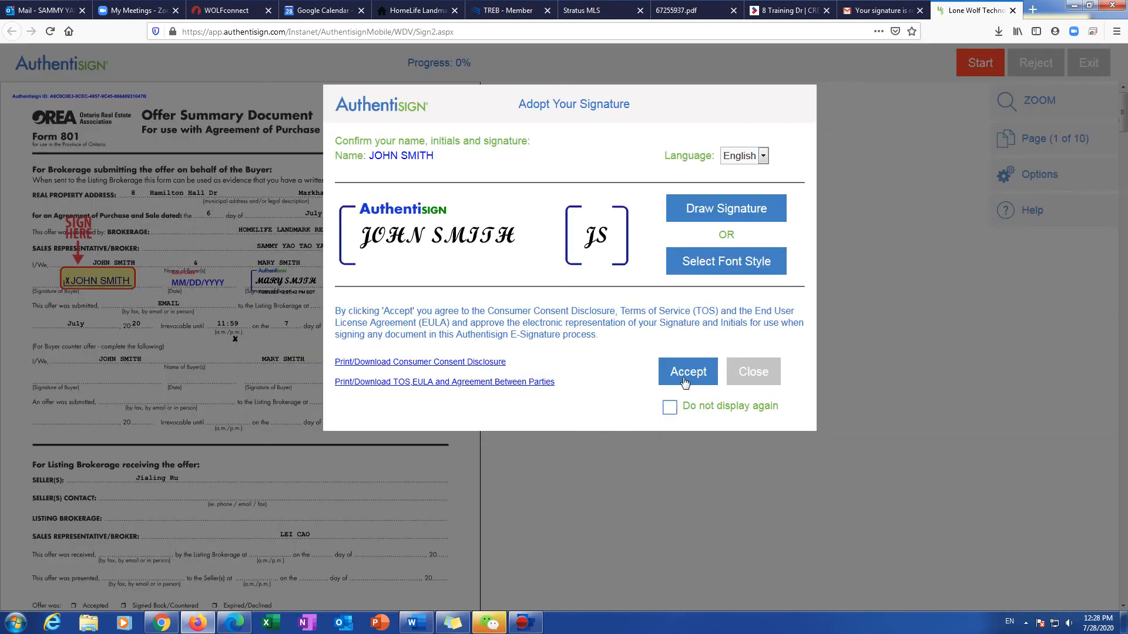
Step: Adopt the second buyer's signature, sign the first field, and fill the buyer initials fields
{"action": "left_click", "coordinate": [686, 376]}
{"action": "left_click", "coordinate": [94, 283]}
{"action": "left_click", "coordinate": [228, 266]}
{"action": "left_click", "coordinate": [229, 266]}
{"action": "left_click", "coordinate": [229, 266]}
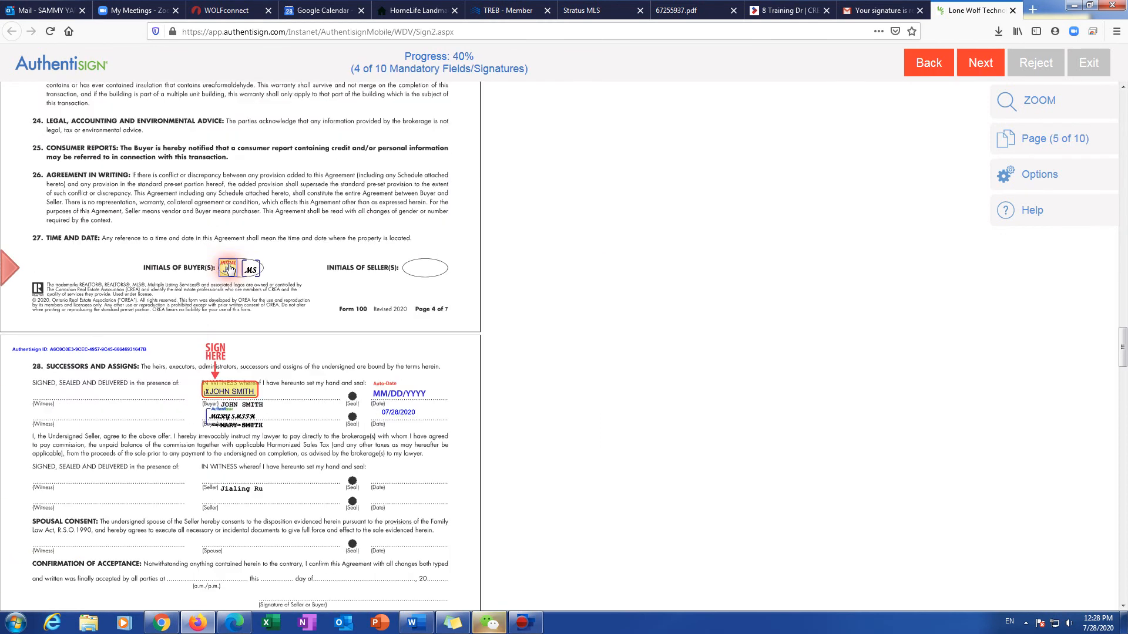
{"action": "left_click", "coordinate": [229, 267]}
{"action": "left_click", "coordinate": [228, 267]}
{"action": "left_click", "coordinate": [229, 267]}
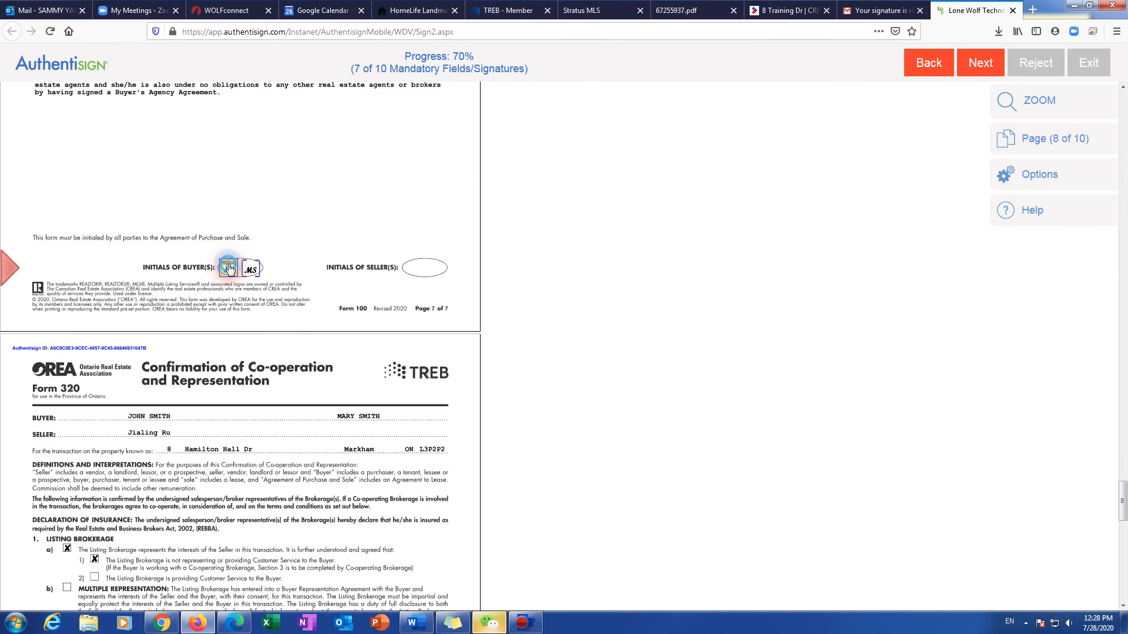
{"action": "left_click", "coordinate": [229, 267]}
Step: Initial Form 320, sign the acknowledgement, complete signing without a password, and close the tab
{"action": "left_click", "coordinate": [71, 267]}
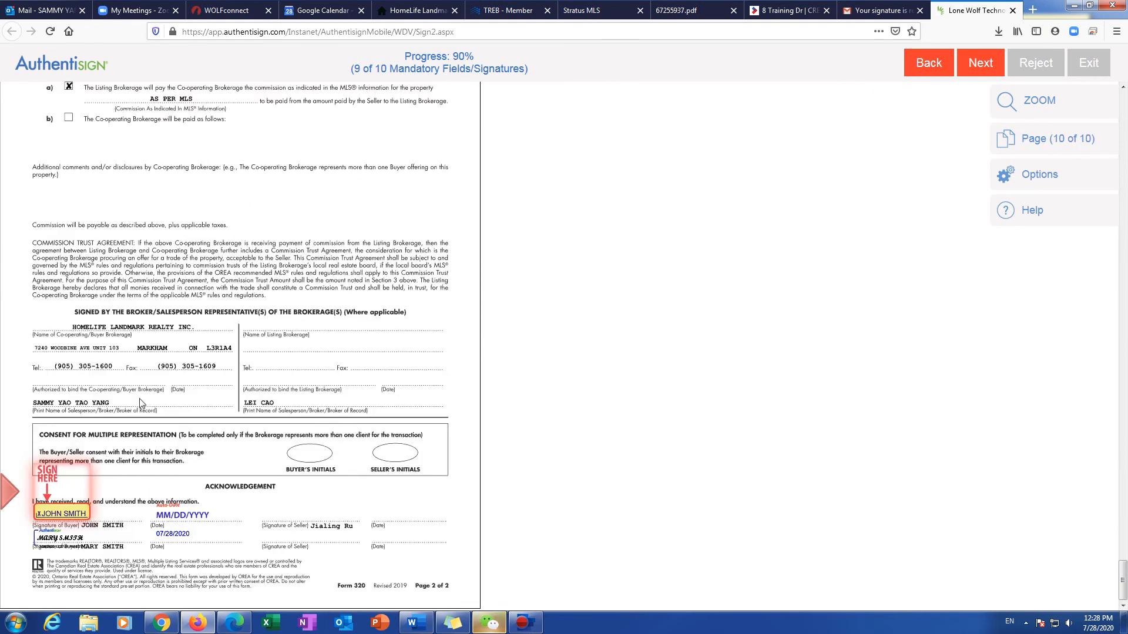
{"action": "left_click", "coordinate": [47, 512]}
{"action": "left_click", "coordinate": [558, 297]}
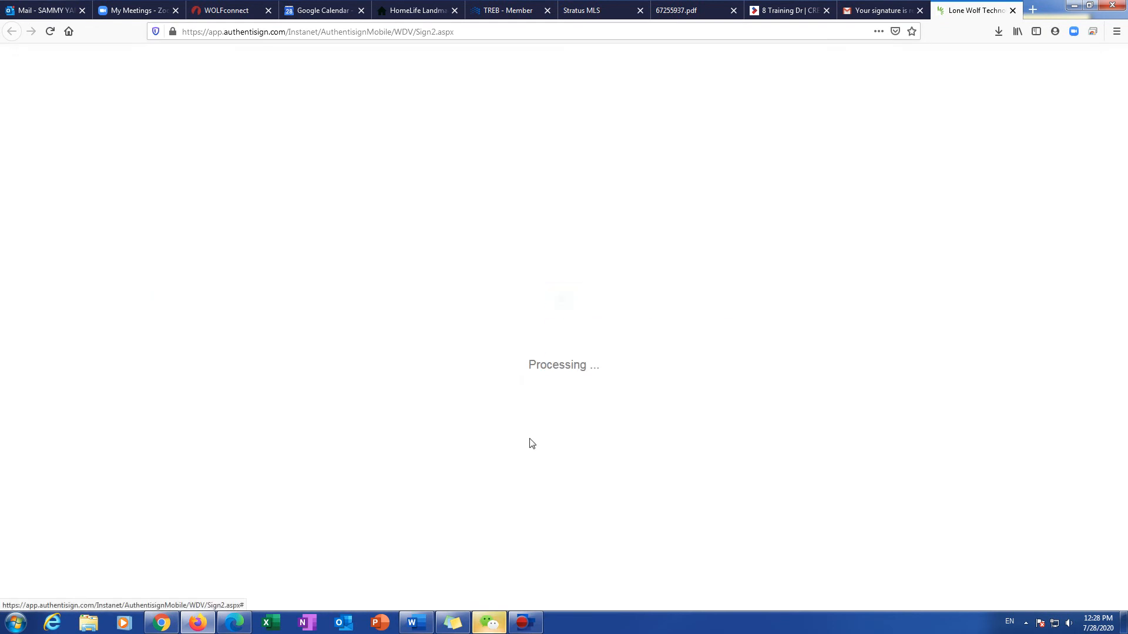
{"action": "left_click", "coordinate": [696, 347]}
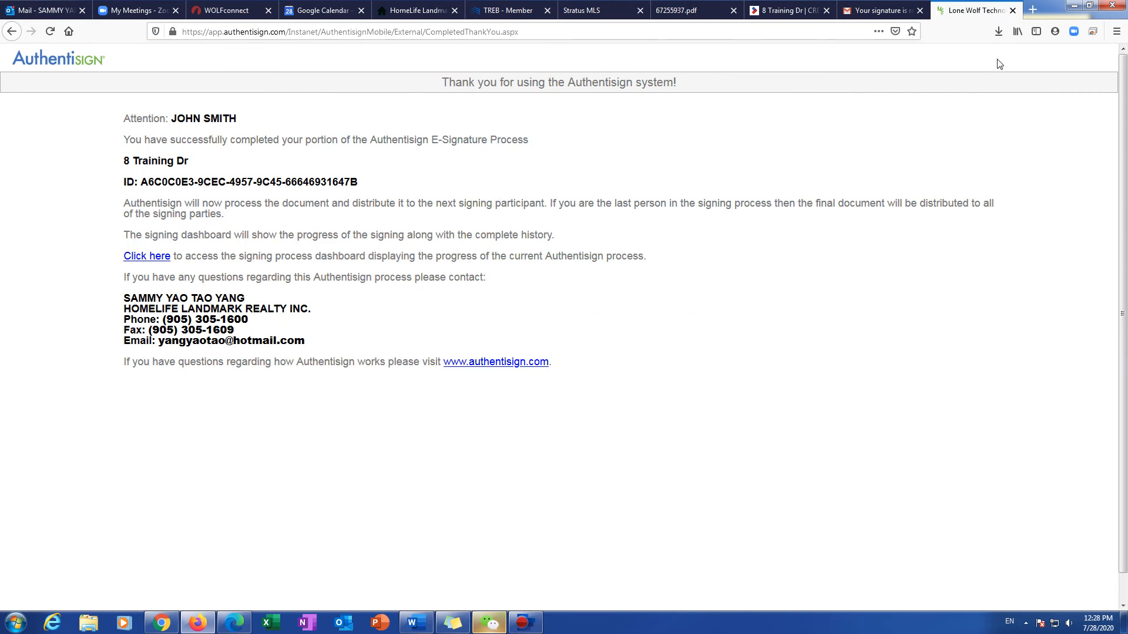
{"action": "left_click", "coordinate": [1012, 10]}
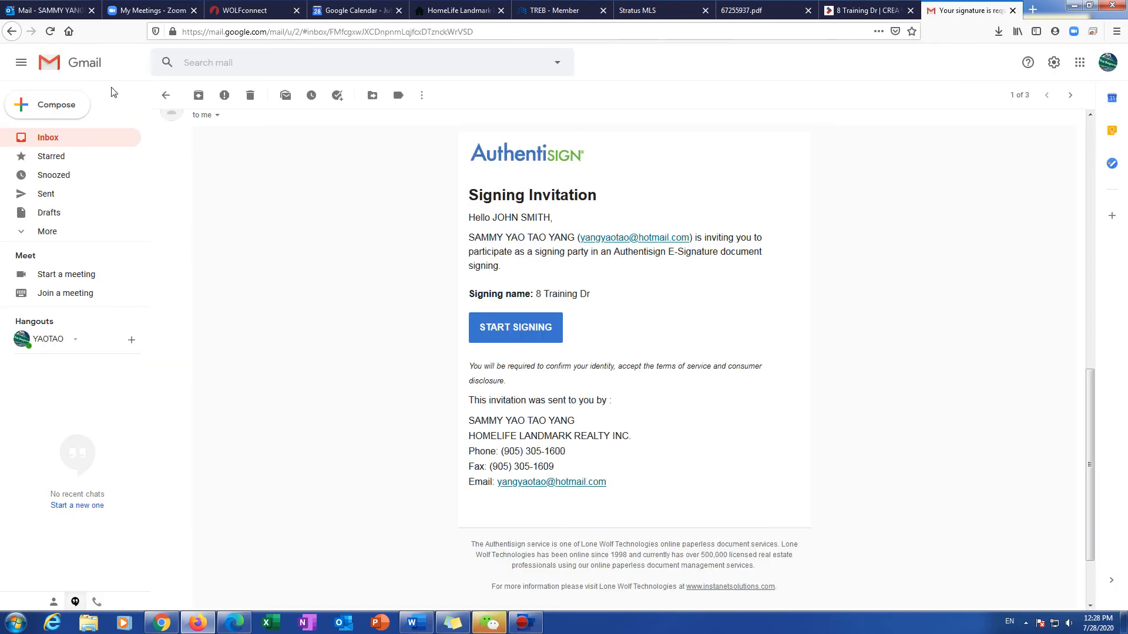
Step: Open the 'Your signature is requested: 8 Training Dr' email in Outlook and start the agent's signing
{"action": "left_click", "coordinate": [49, 10]}
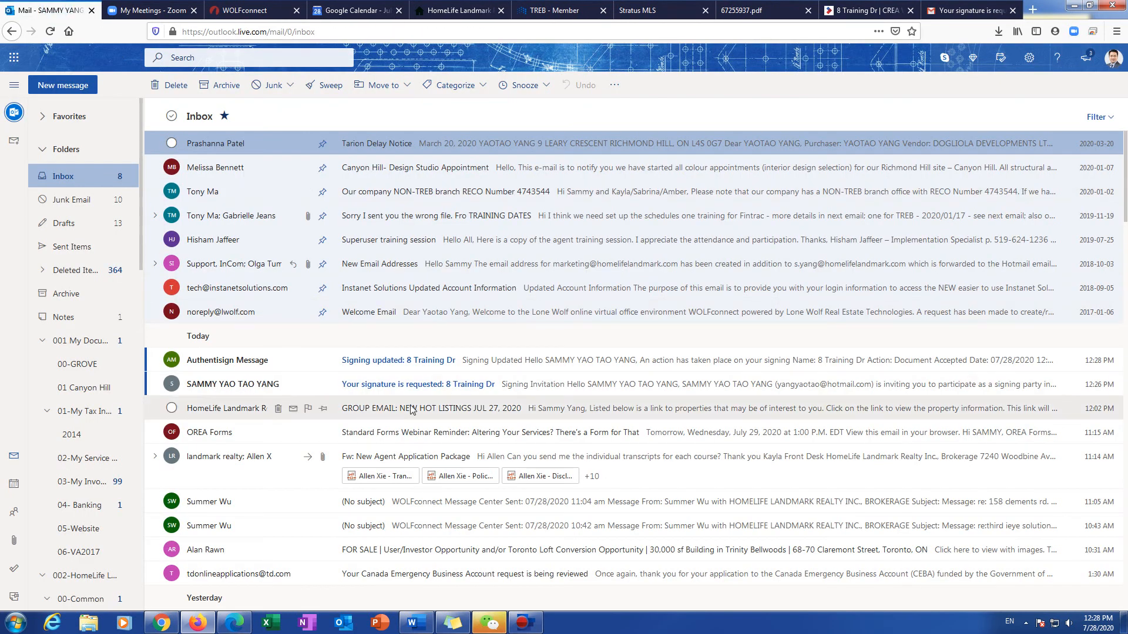
{"action": "left_click", "coordinate": [379, 384]}
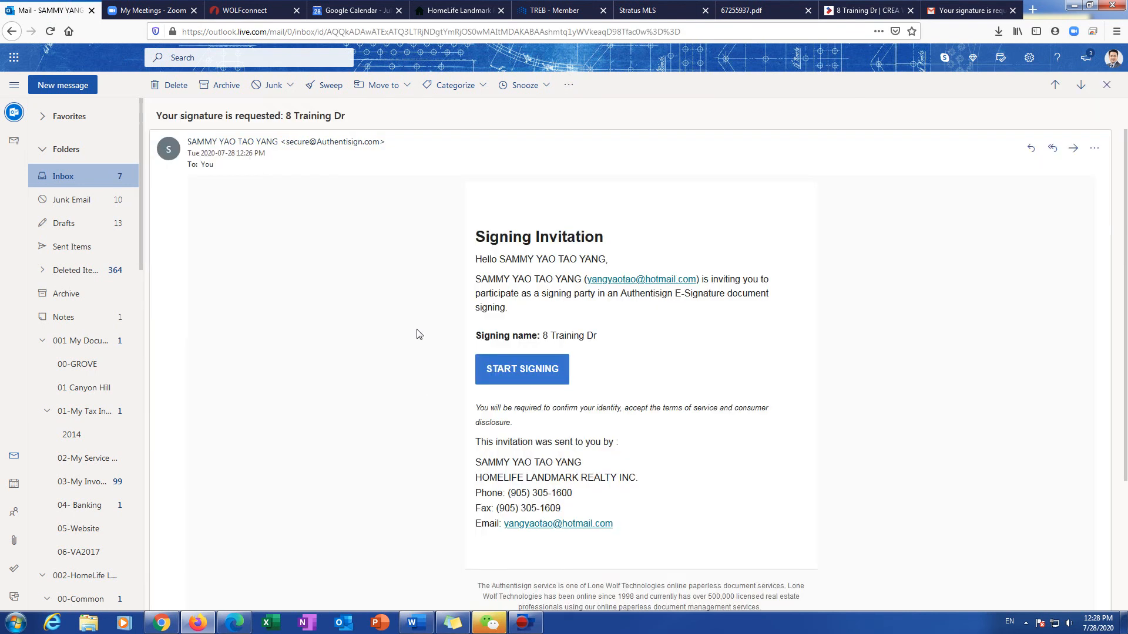
{"action": "left_click", "coordinate": [496, 377]}
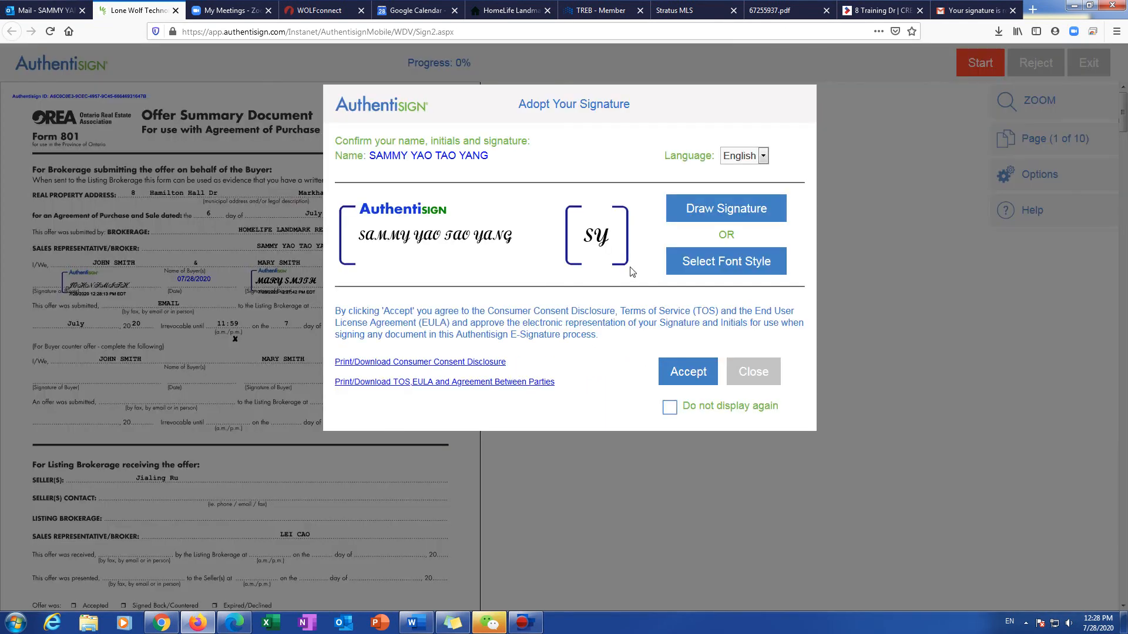
Step: Accept the adopted signature and initials, then sign the agent's three required SIGN HERE fields
{"action": "left_click", "coordinate": [689, 372]}
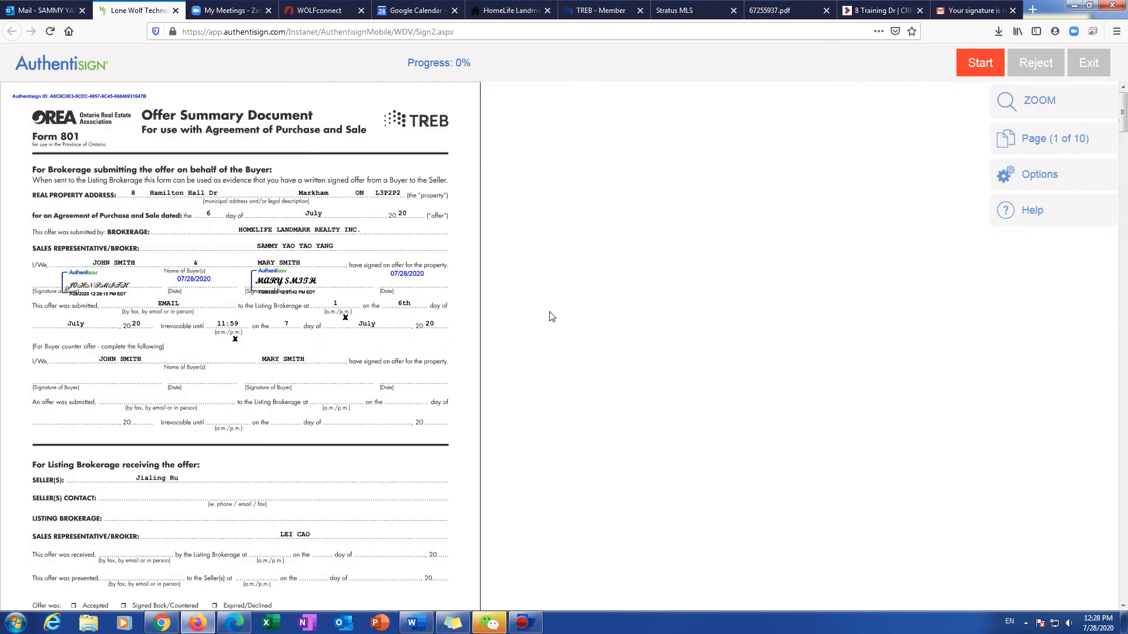
{"action": "left_click", "coordinate": [976, 63]}
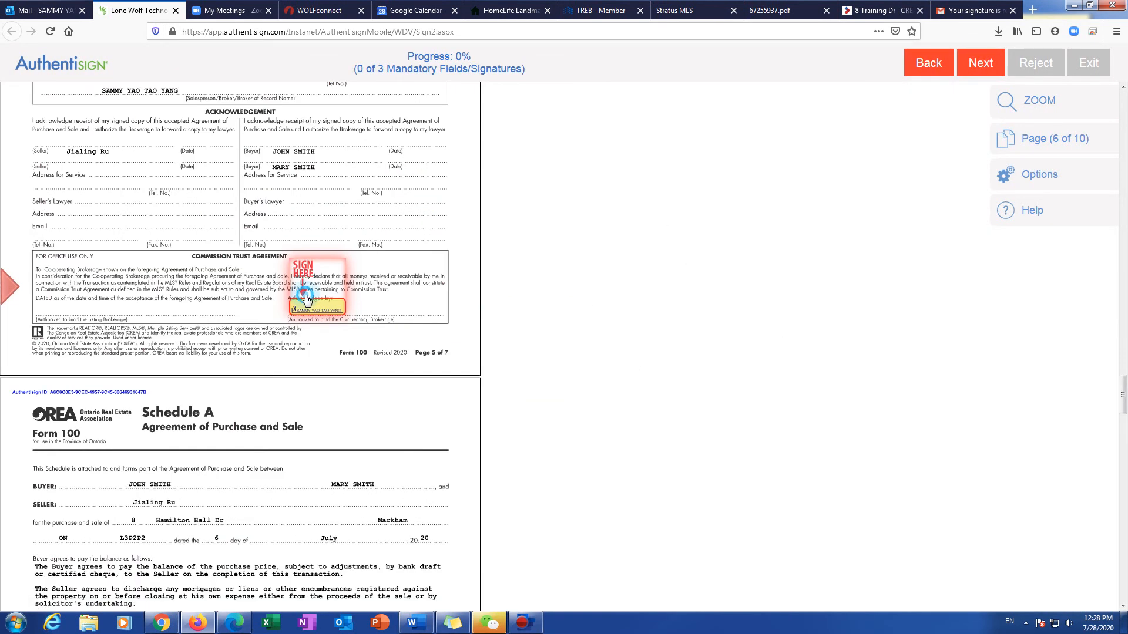
{"action": "left_click", "coordinate": [326, 316]}
{"action": "left_click", "coordinate": [178, 270]}
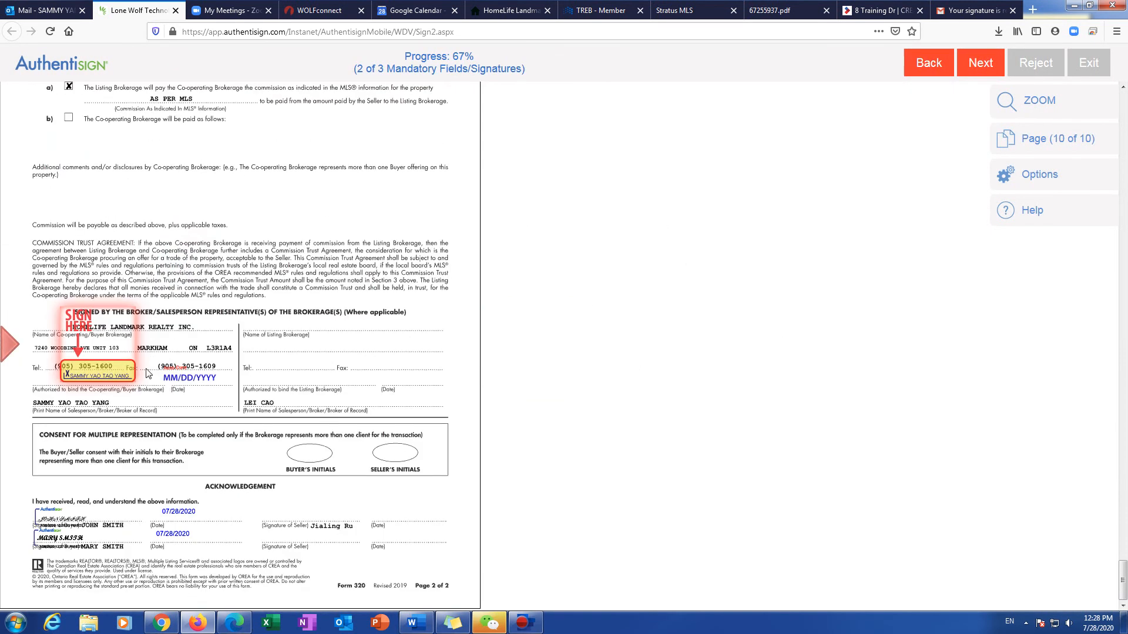
{"action": "left_click", "coordinate": [106, 371]}
Step: Complete the signing without setting a password and close the Lone Wolf signing tab
{"action": "left_click", "coordinate": [551, 304]}
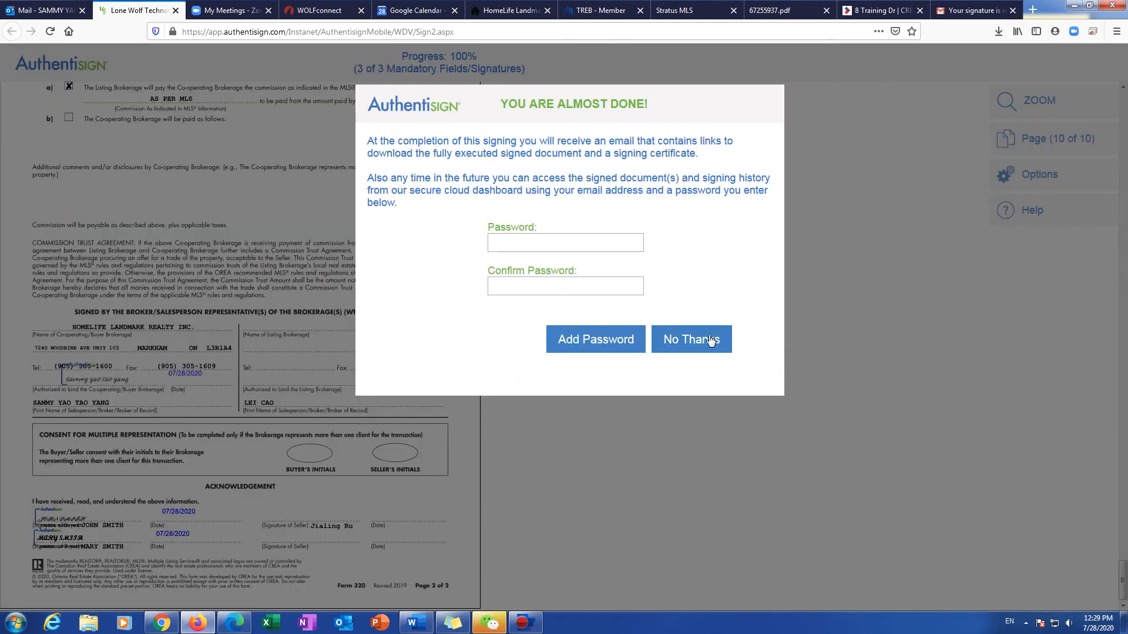
{"action": "left_click", "coordinate": [692, 340]}
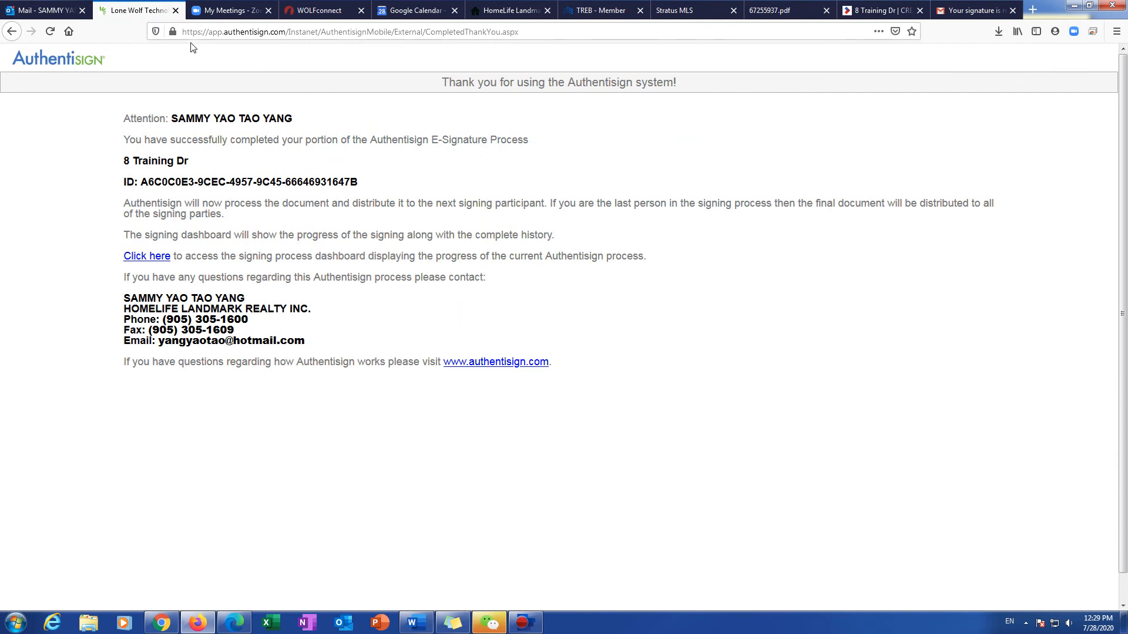
{"action": "left_click", "coordinate": [175, 10]}
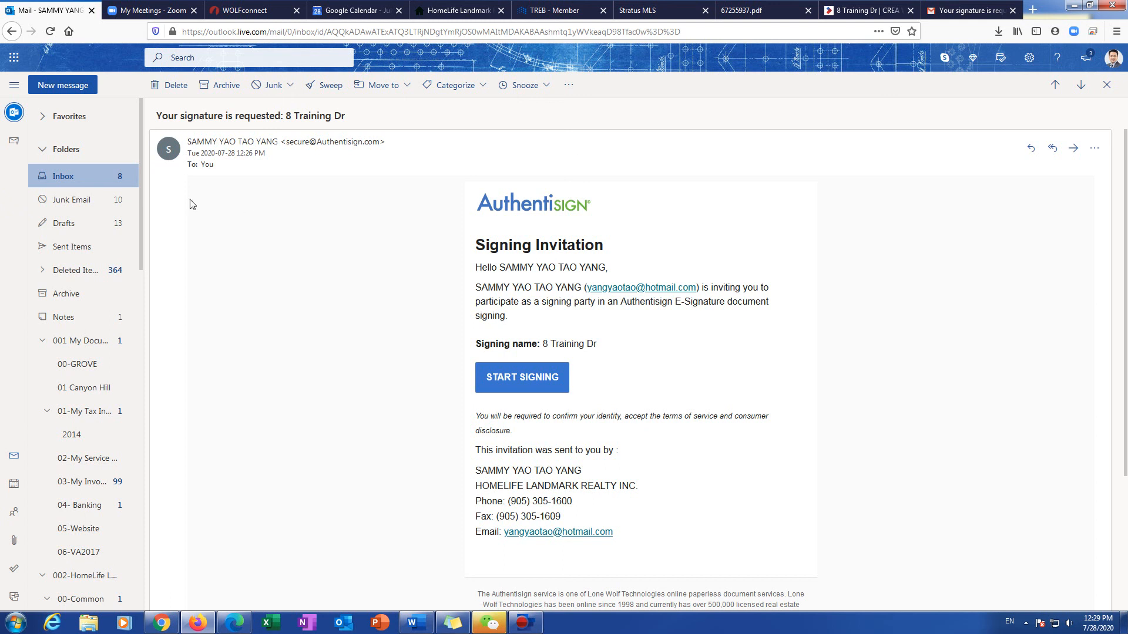
Step: Reload the Outlook inbox for 8 Training Dr updates, then show the Gmail inbox list
{"action": "left_click", "coordinate": [114, 186]}
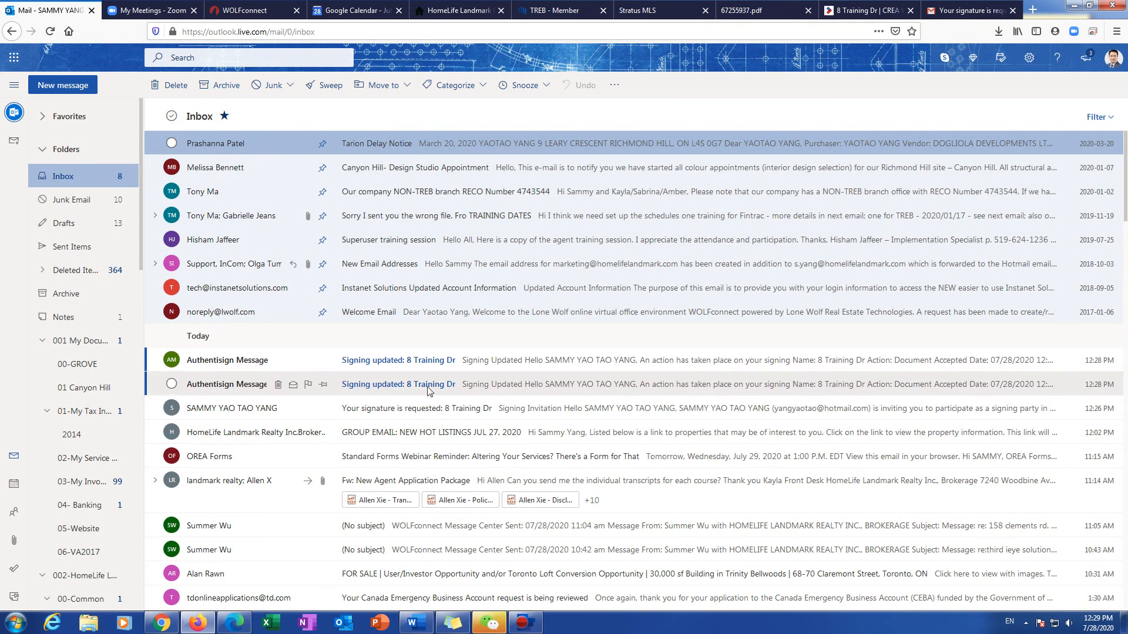
{"action": "scroll", "coordinate": [428, 359], "scroll_direction": "down", "scroll_amount": 1}
{"action": "scroll", "coordinate": [446, 344], "scroll_direction": "up", "scroll_amount": 1}
{"action": "left_click", "coordinate": [50, 31]}
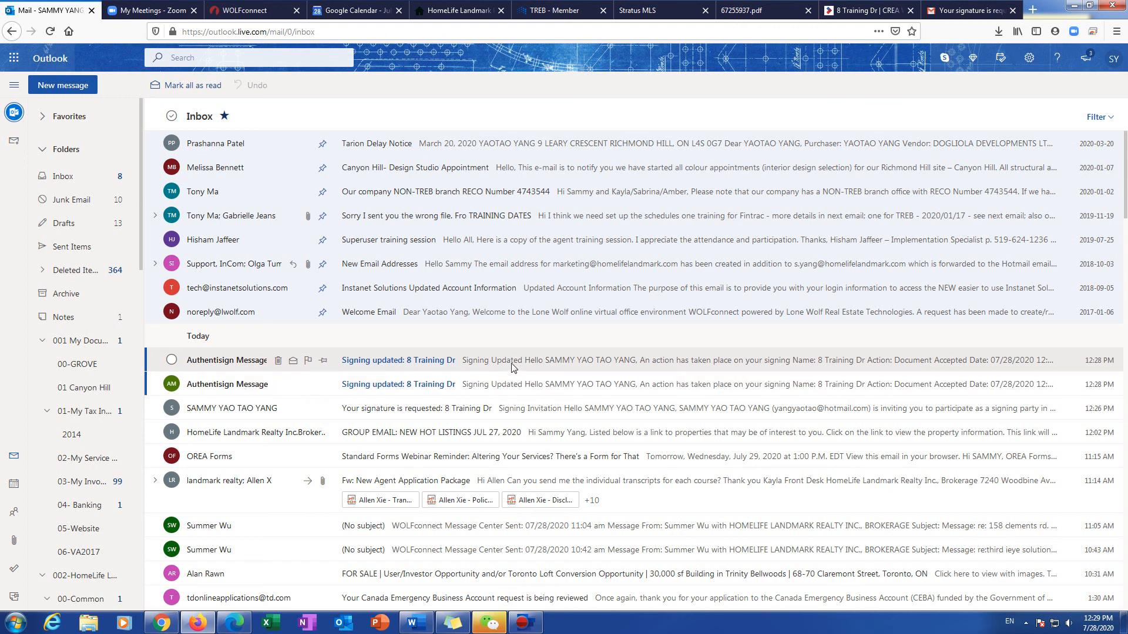
{"action": "left_click", "coordinate": [966, 10]}
{"action": "left_click", "coordinate": [59, 138]}
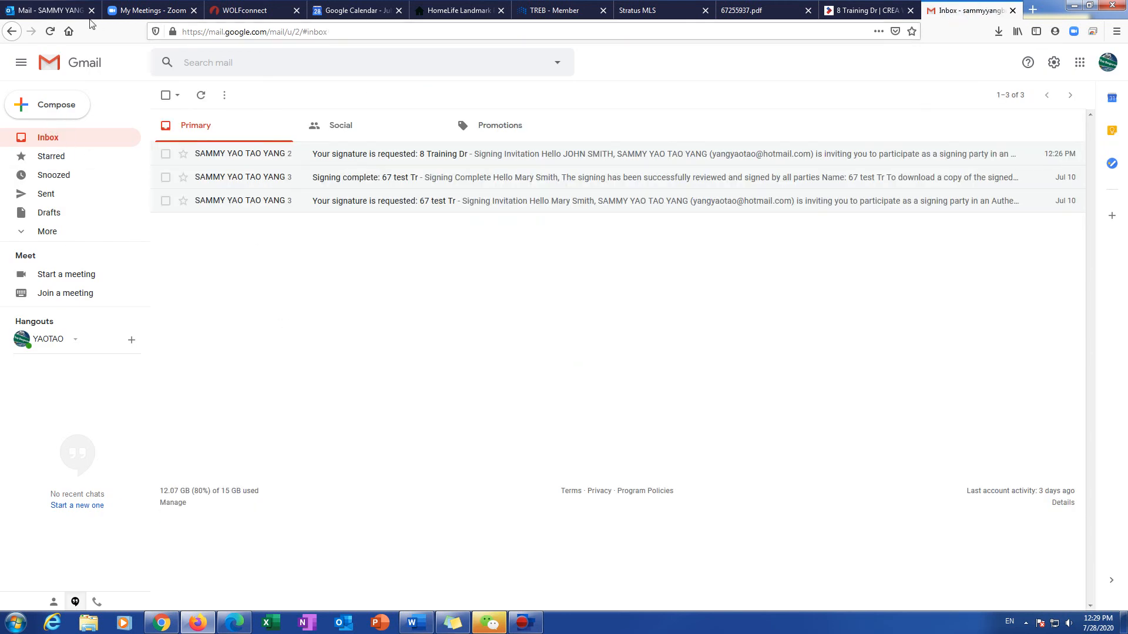
Step: Go back to Outlook and reload to show the two 'Signing updated: 8 Training Dr' notices
{"action": "left_click", "coordinate": [50, 10]}
{"action": "left_click", "coordinate": [50, 31]}
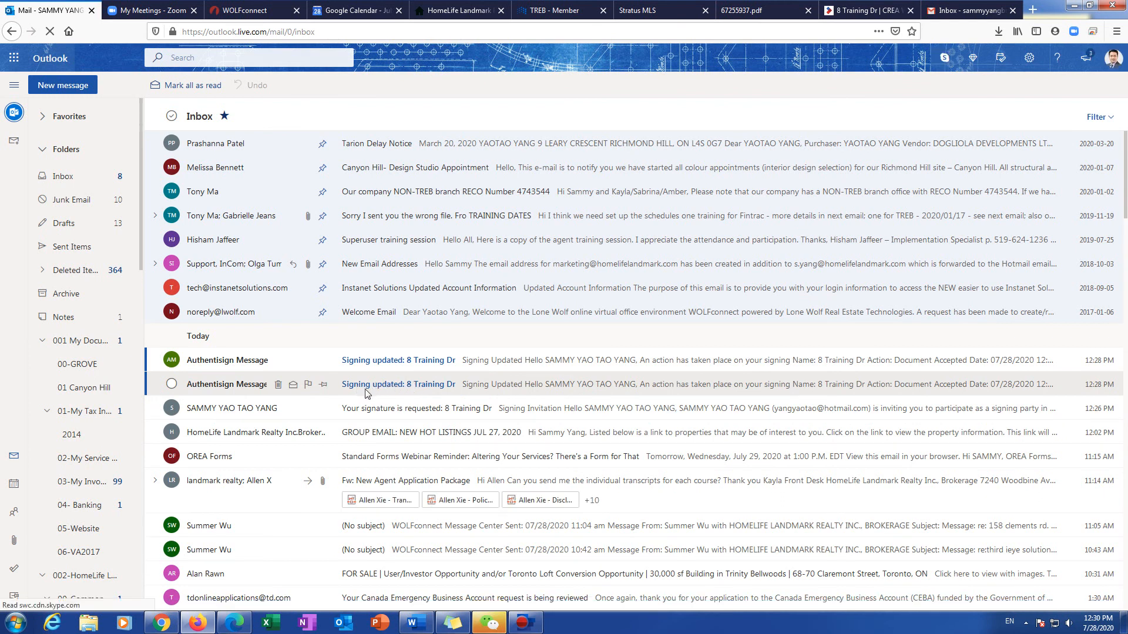
Step: Read each 'Signing updated: 8 Training Dr' email, then reload until 'Signing complete: 8 Training Dr' arrives
{"action": "left_click", "coordinate": [431, 382]}
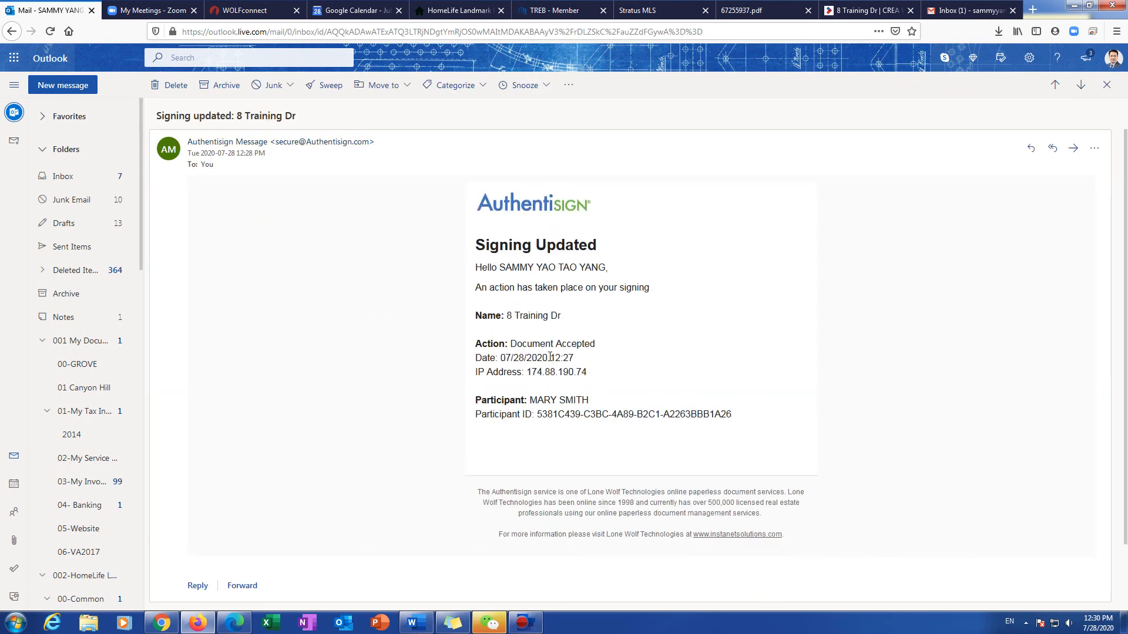
{"action": "left_click", "coordinate": [78, 174]}
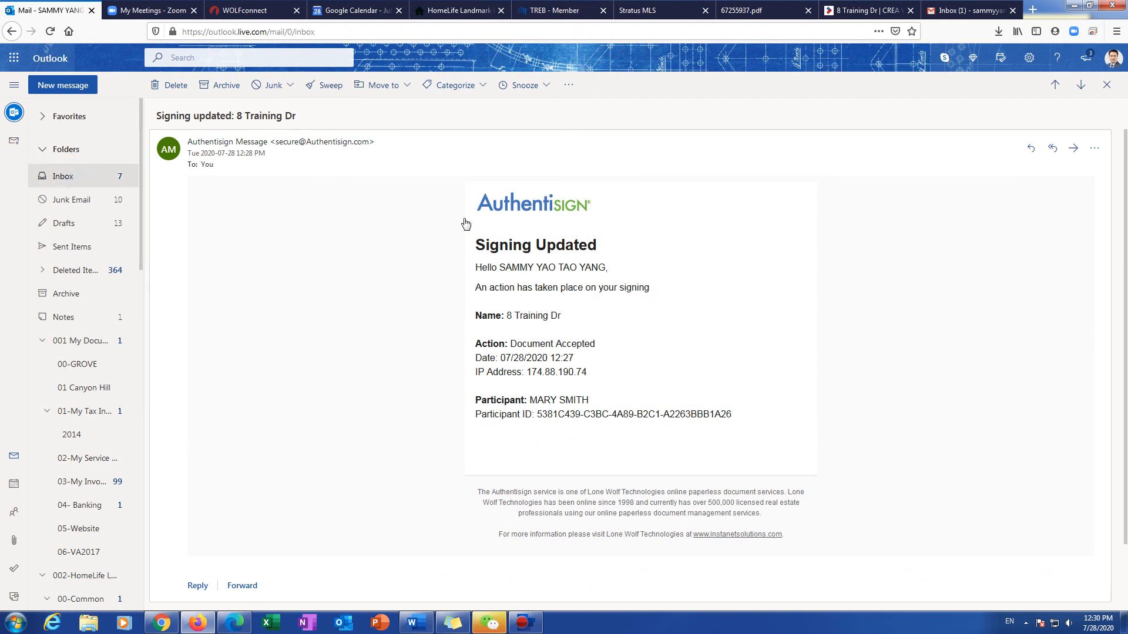
{"action": "left_click", "coordinate": [460, 289]}
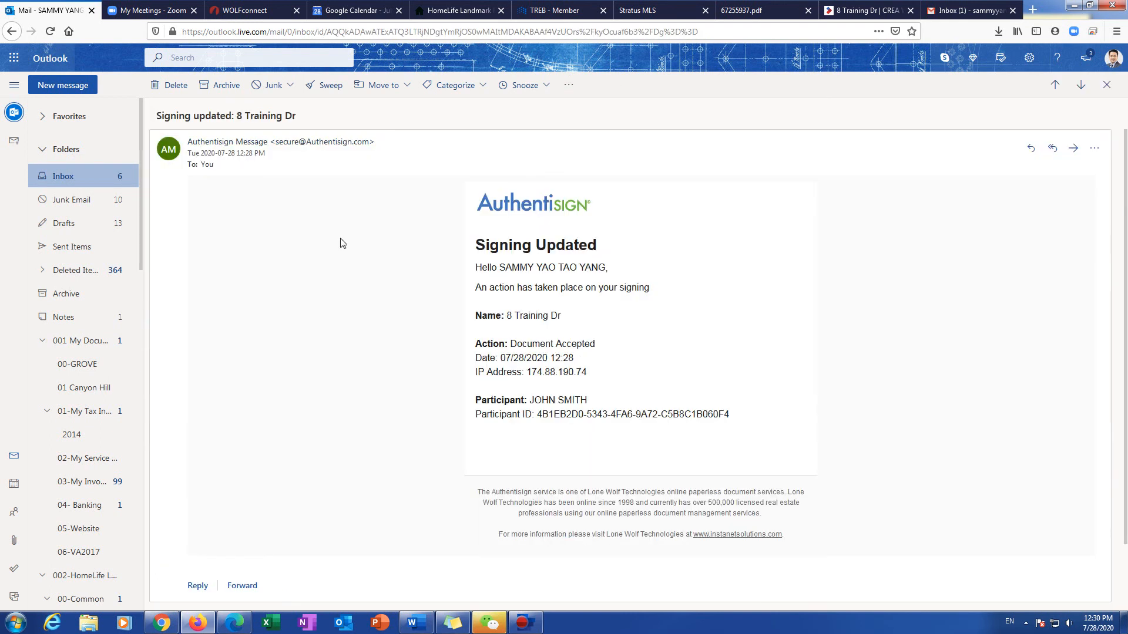
{"action": "left_click", "coordinate": [85, 180]}
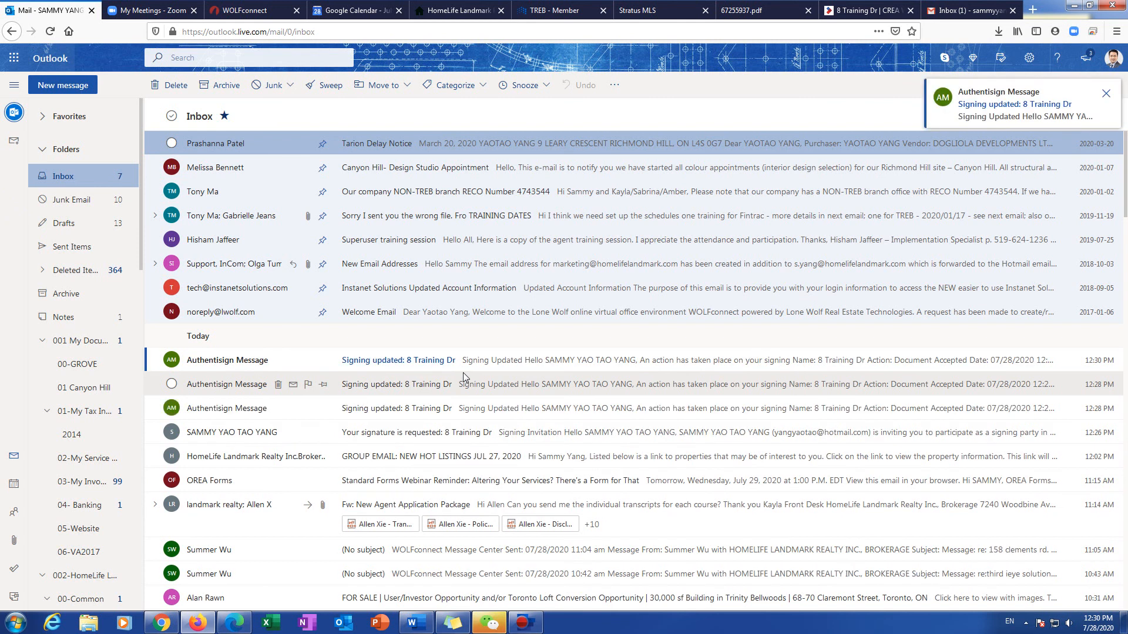
{"action": "left_click", "coordinate": [433, 366]}
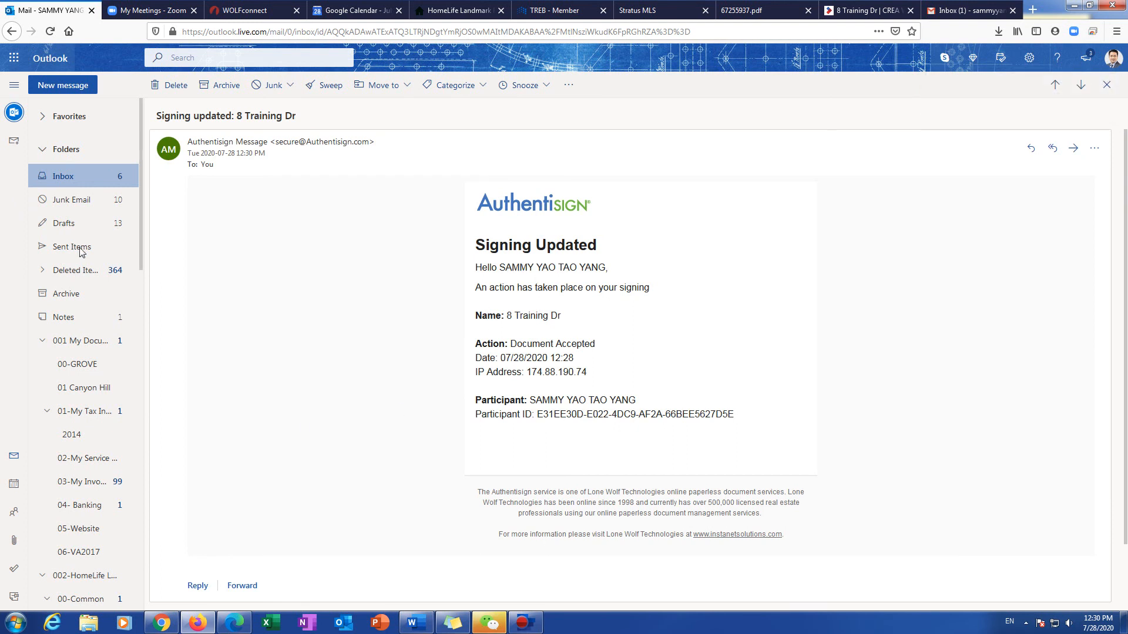
{"action": "left_click", "coordinate": [76, 177]}
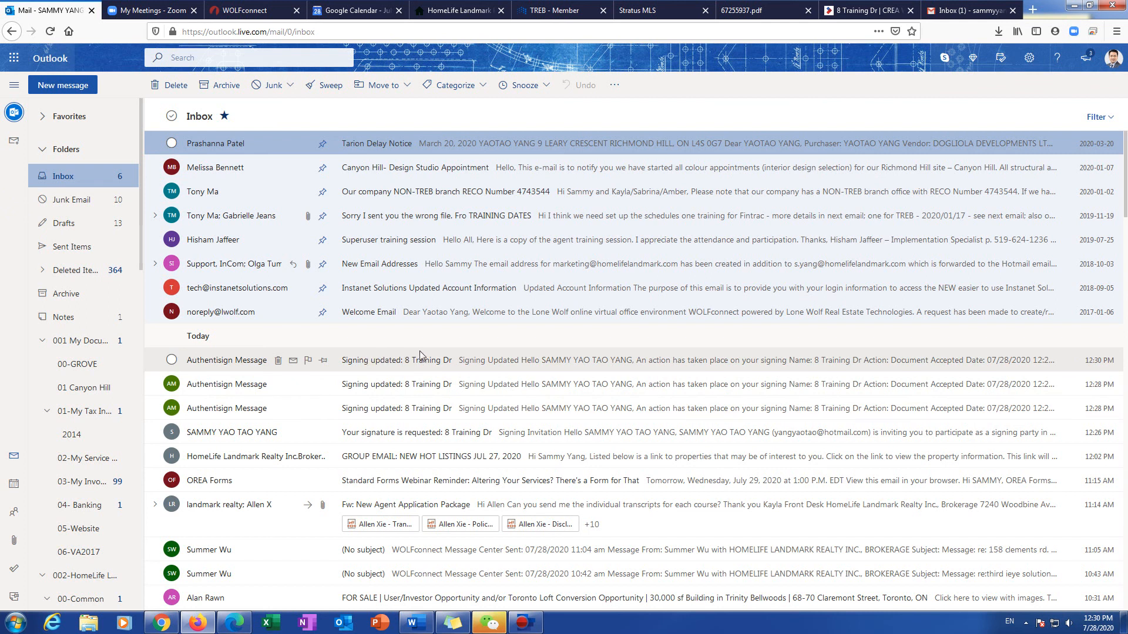
{"action": "left_click", "coordinate": [50, 32]}
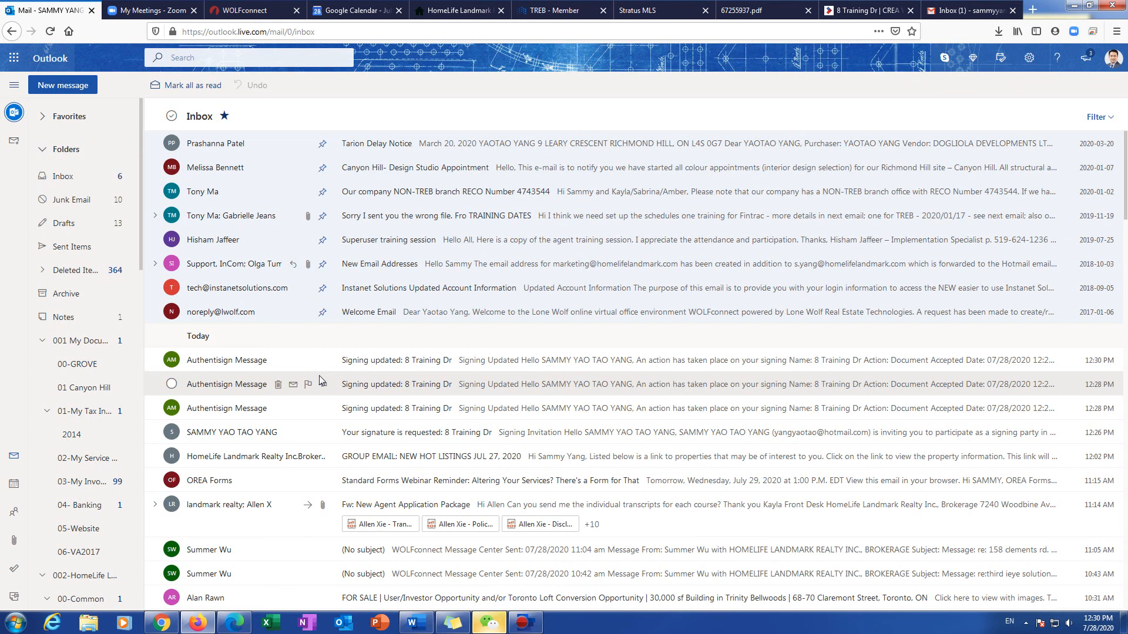
{"action": "left_click", "coordinate": [50, 31]}
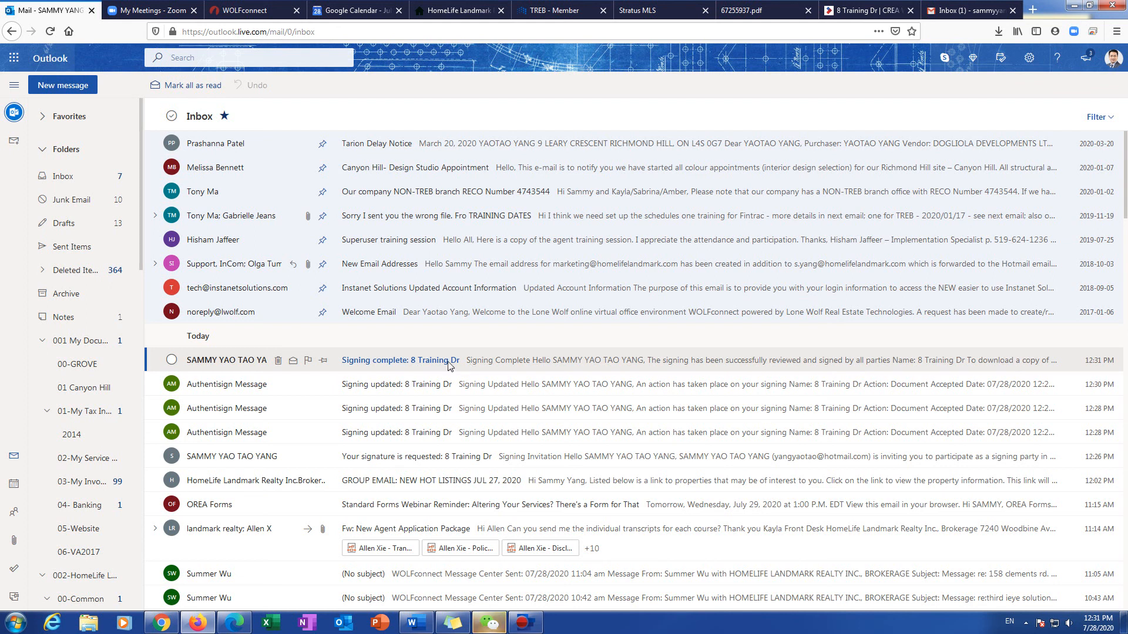
Step: Open the 'Signing complete: 8 Training Dr' email and follow its first 'here' link to the signed documents
{"action": "left_click", "coordinate": [424, 364]}
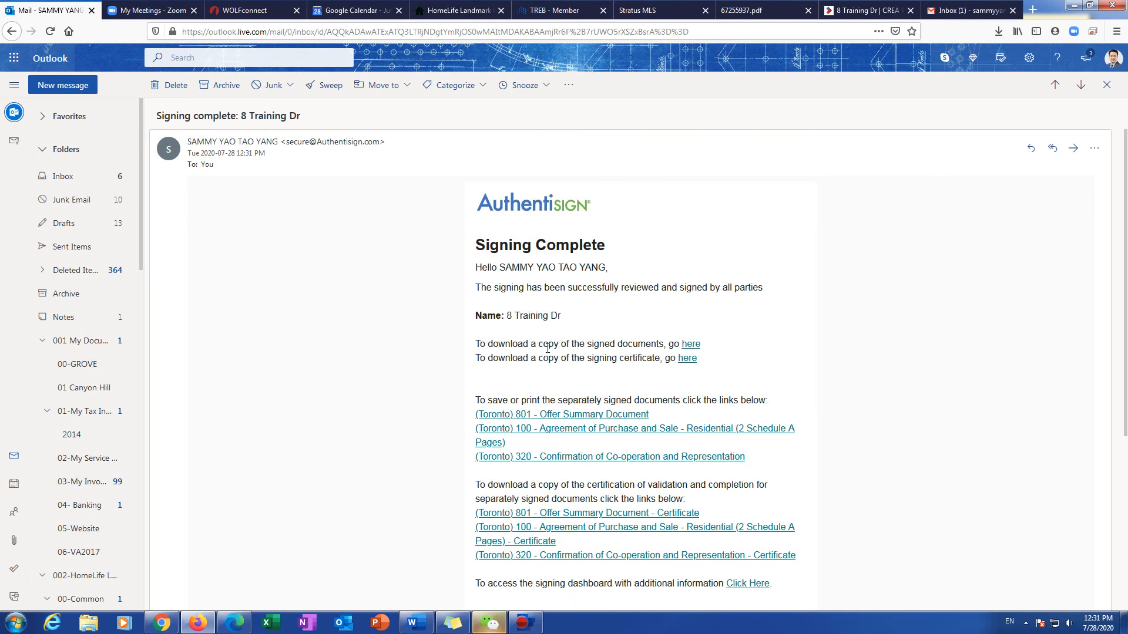
{"action": "left_click", "coordinate": [691, 344]}
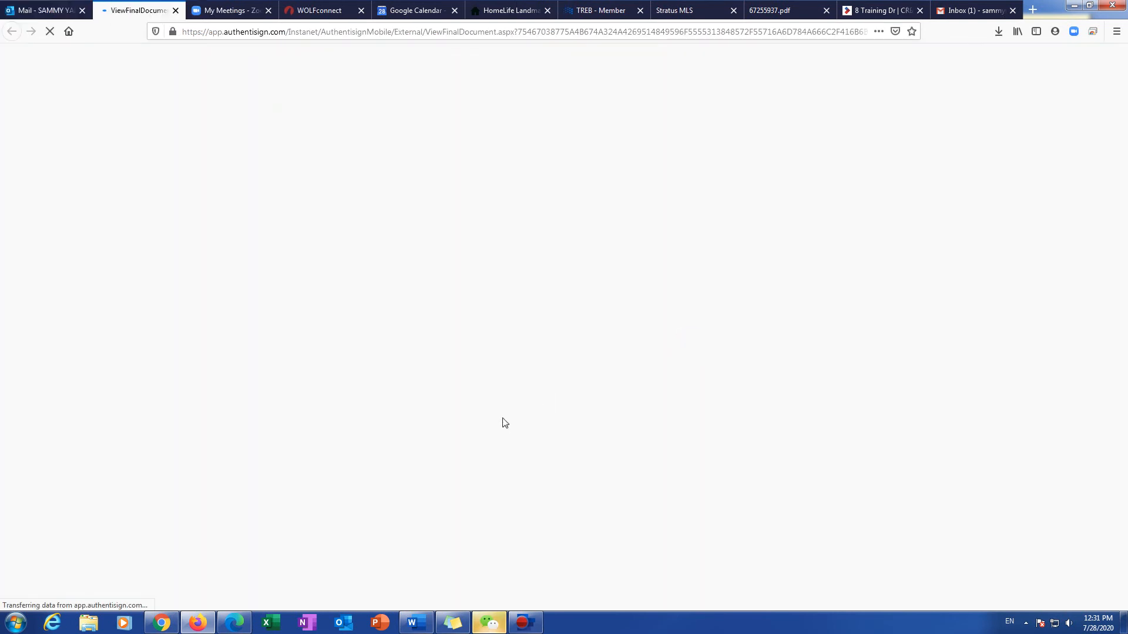